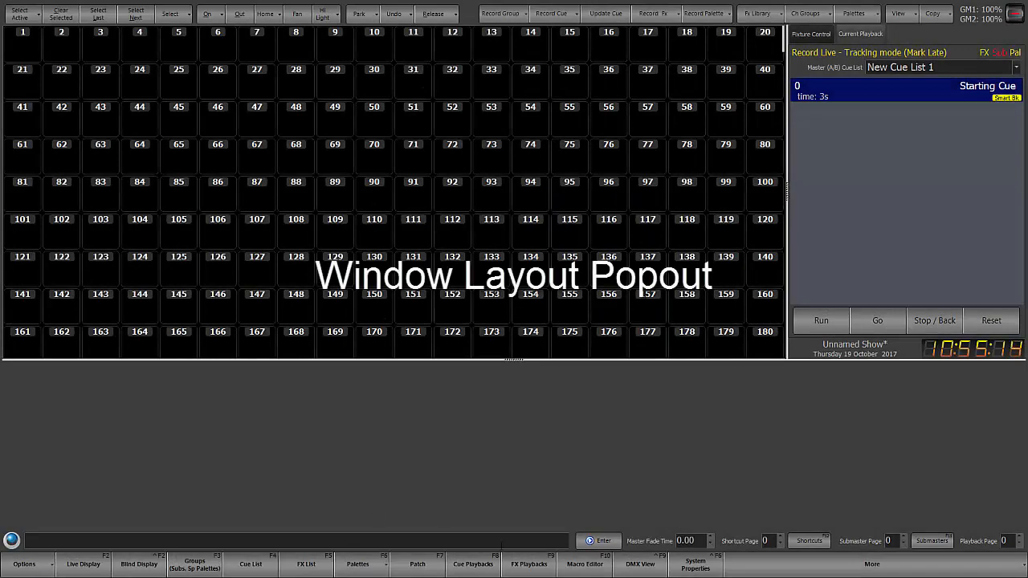
Step: Store the current window arrangement as a new layout named Main and make it the default layout
click(855, 566)
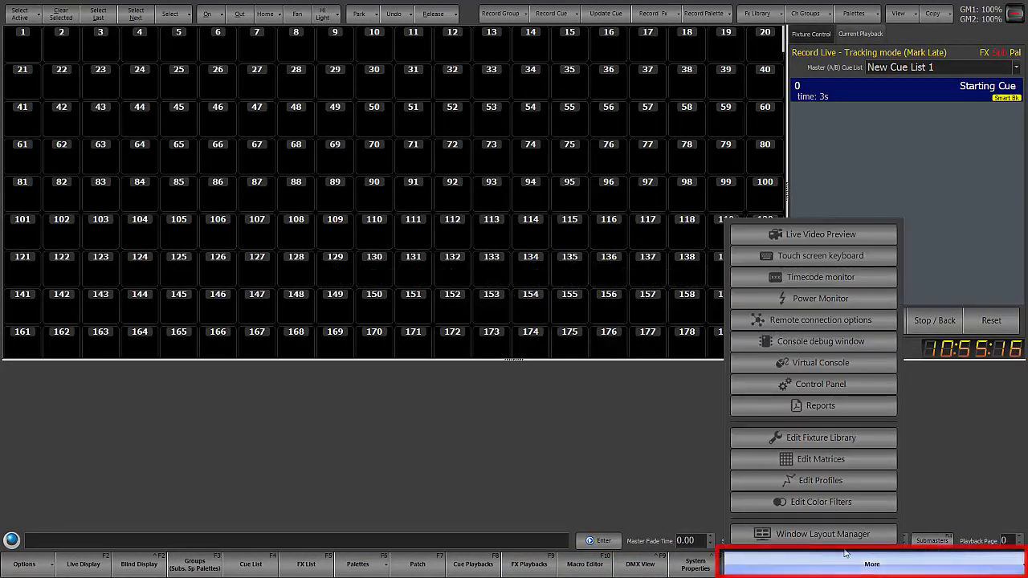
click(822, 534)
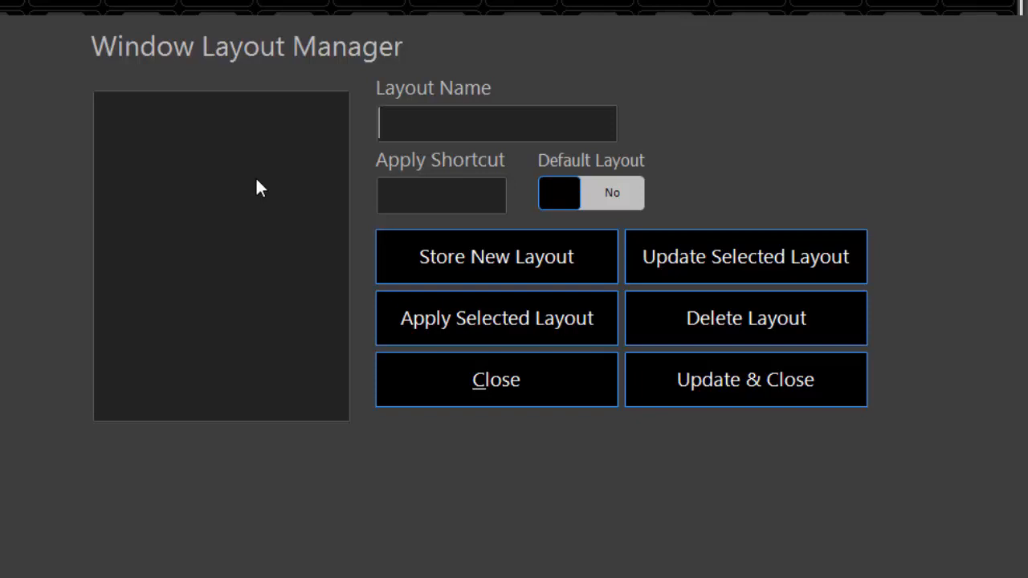
text(Main)
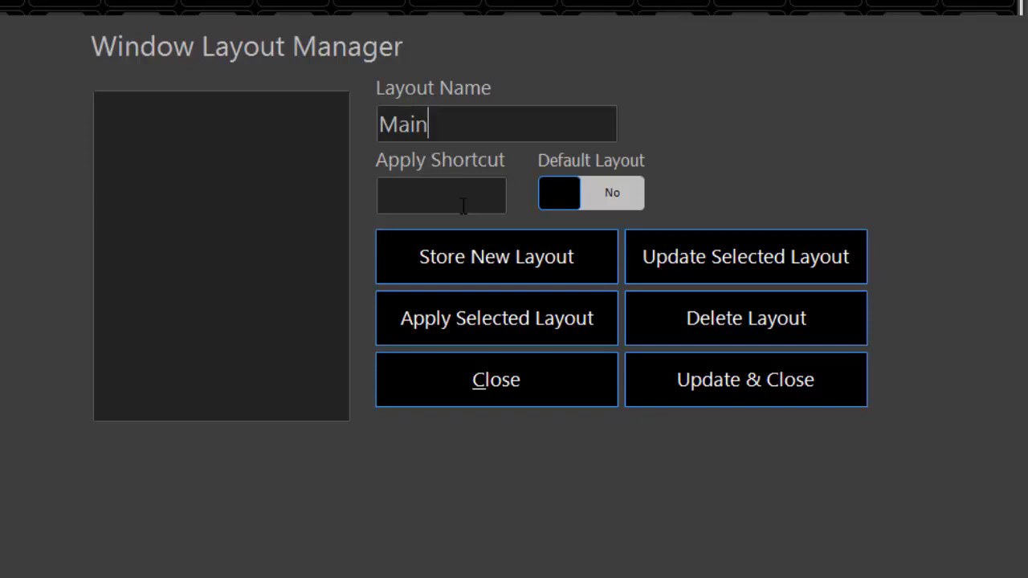
click(487, 261)
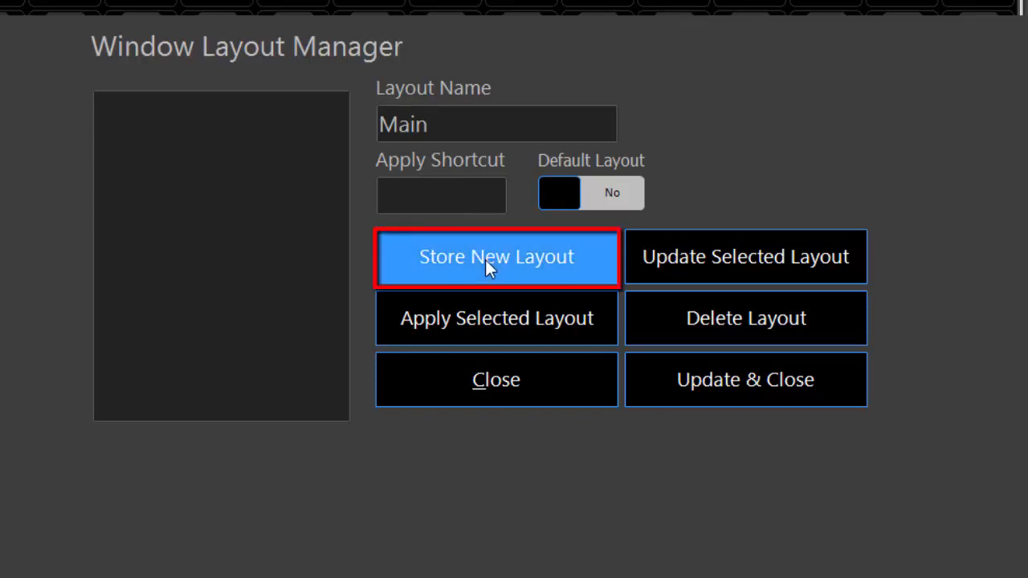
click(617, 192)
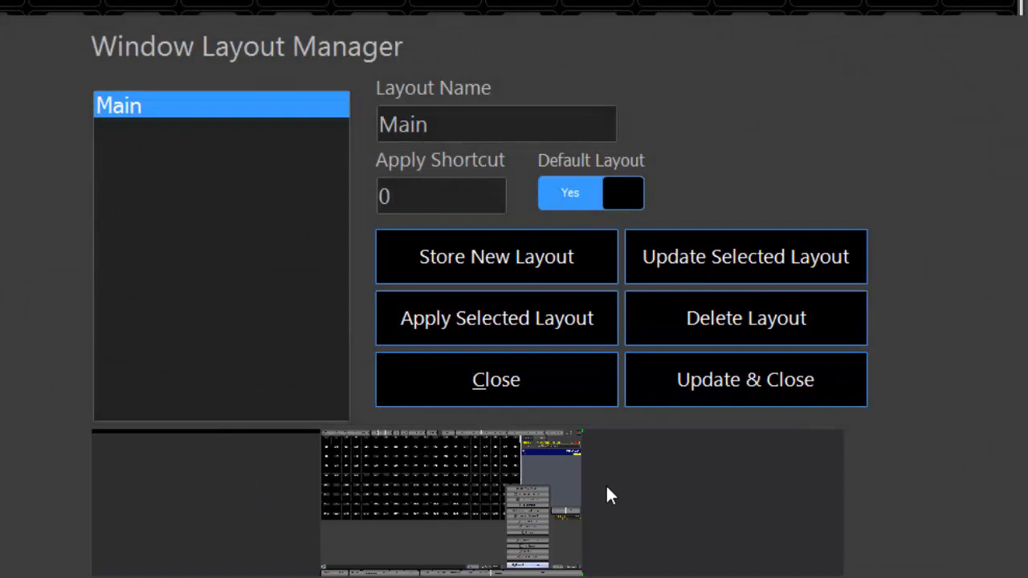
click(520, 380)
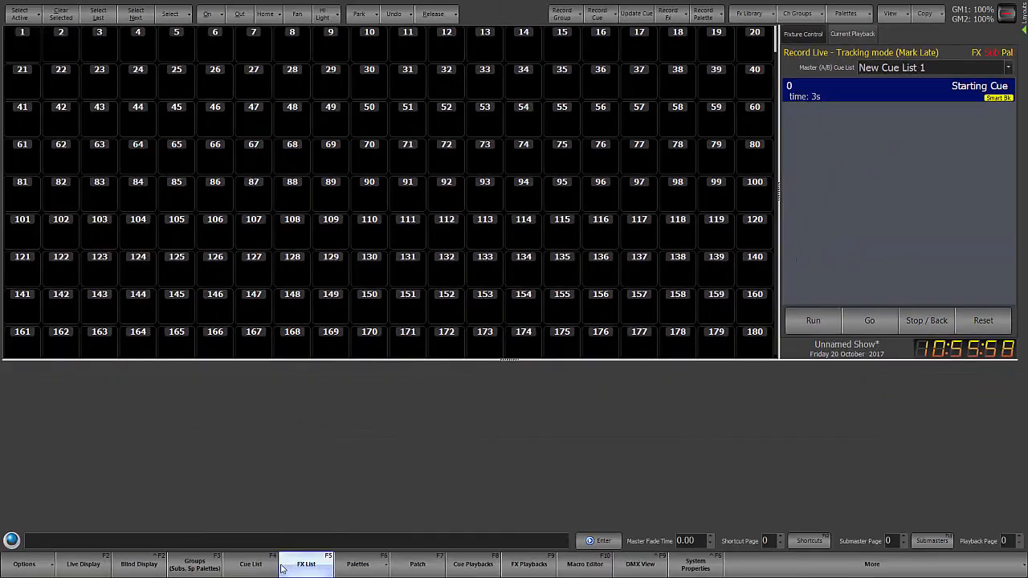
Step: Show the fixture patch window and store it as a new window layout named Patch
click(419, 566)
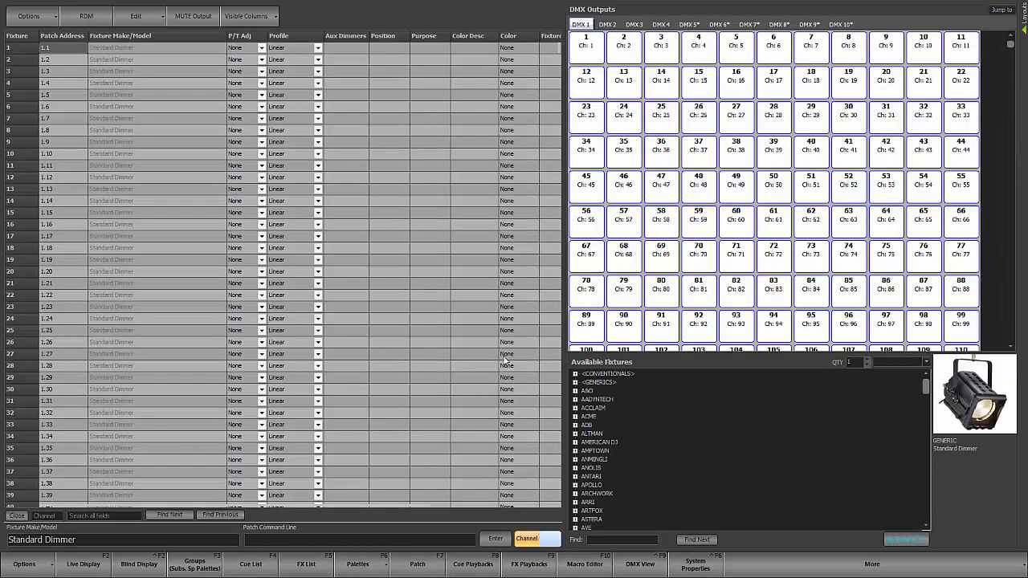
click(871, 564)
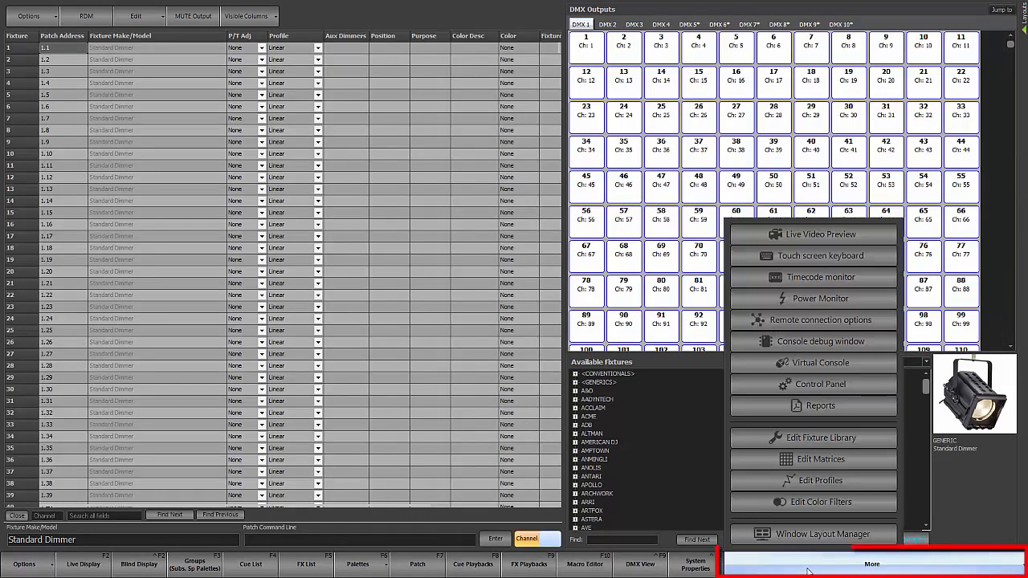
click(807, 536)
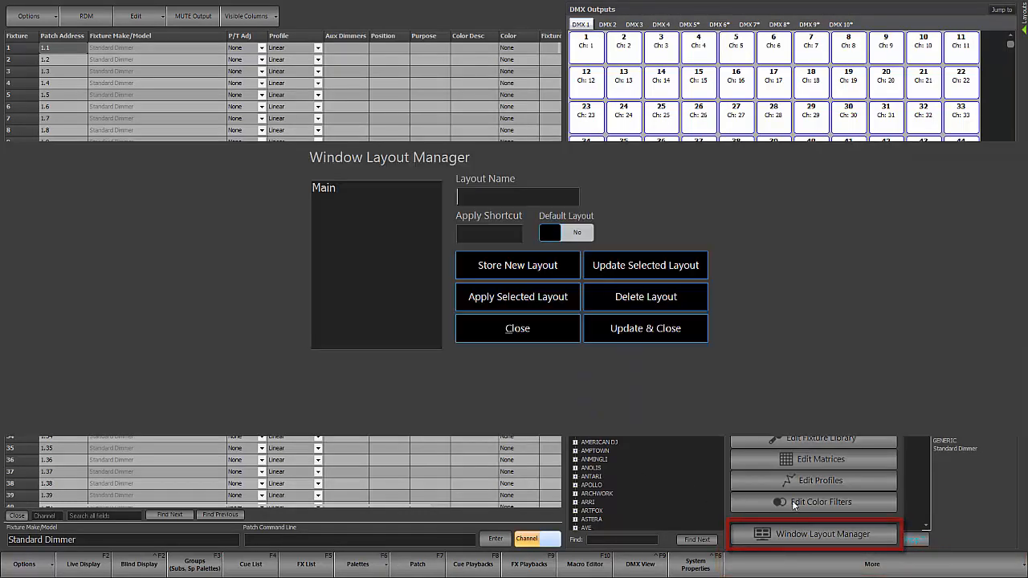
text(P)
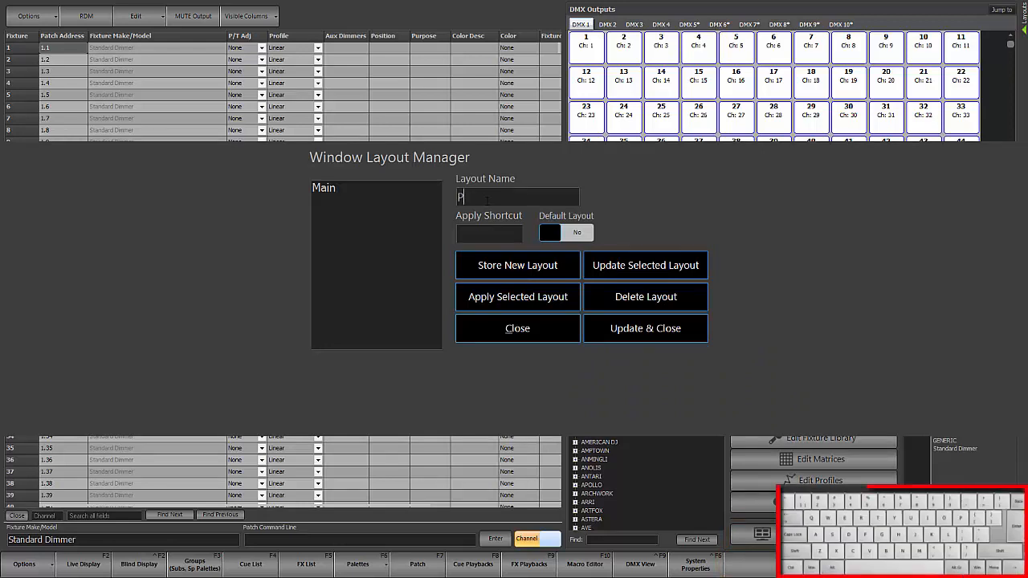
text(atch)
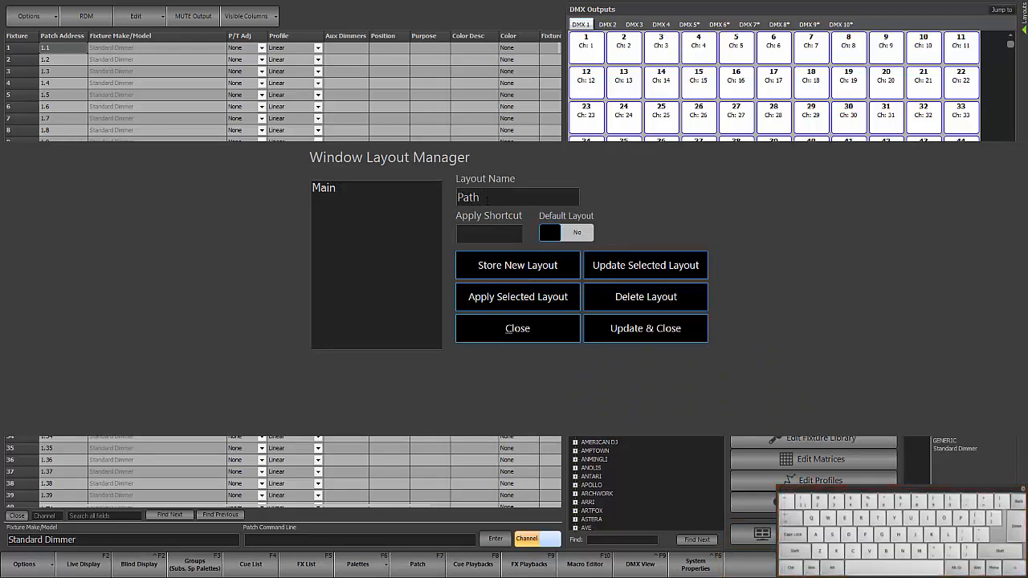
key(BackSpace)
text(ch)
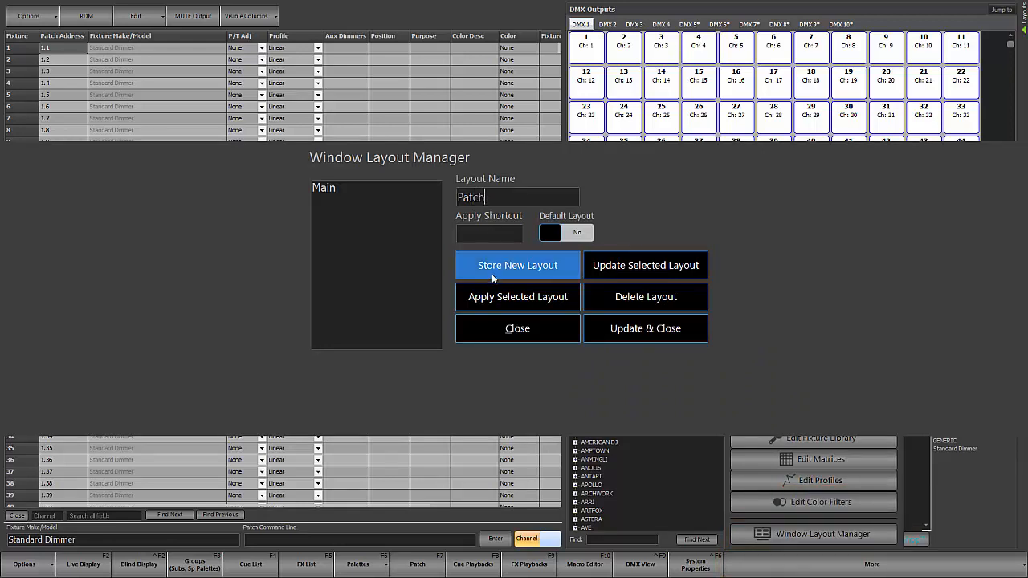
click(516, 270)
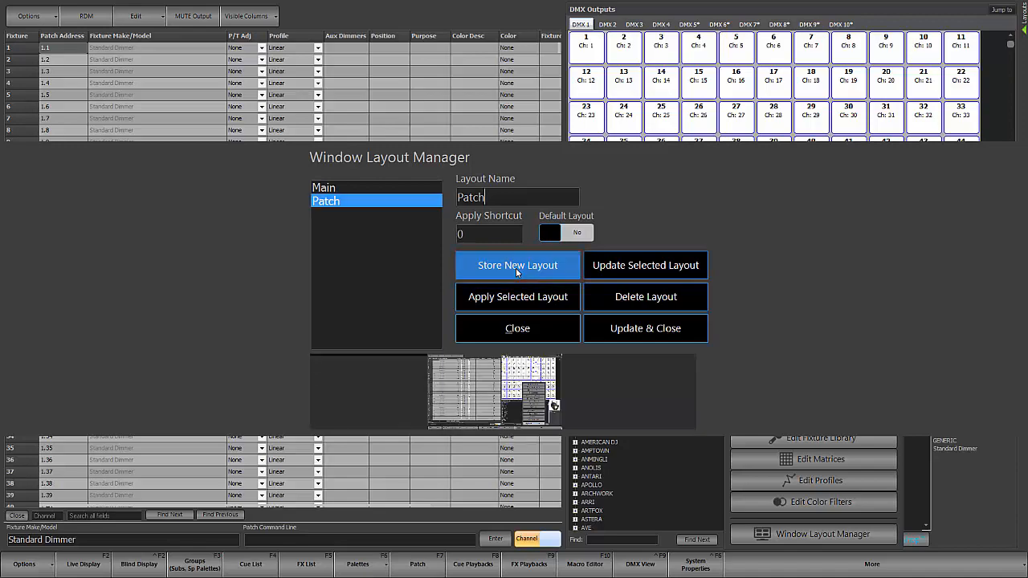
click(529, 328)
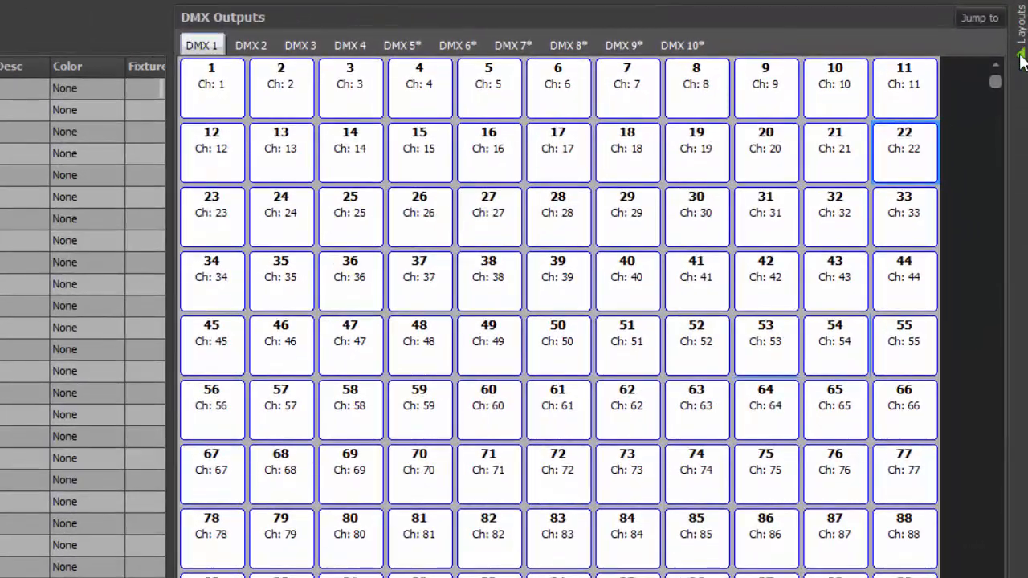
Step: Expand the layouts popout and recall the Main and Patch layouts, finishing on Main
click(1020, 55)
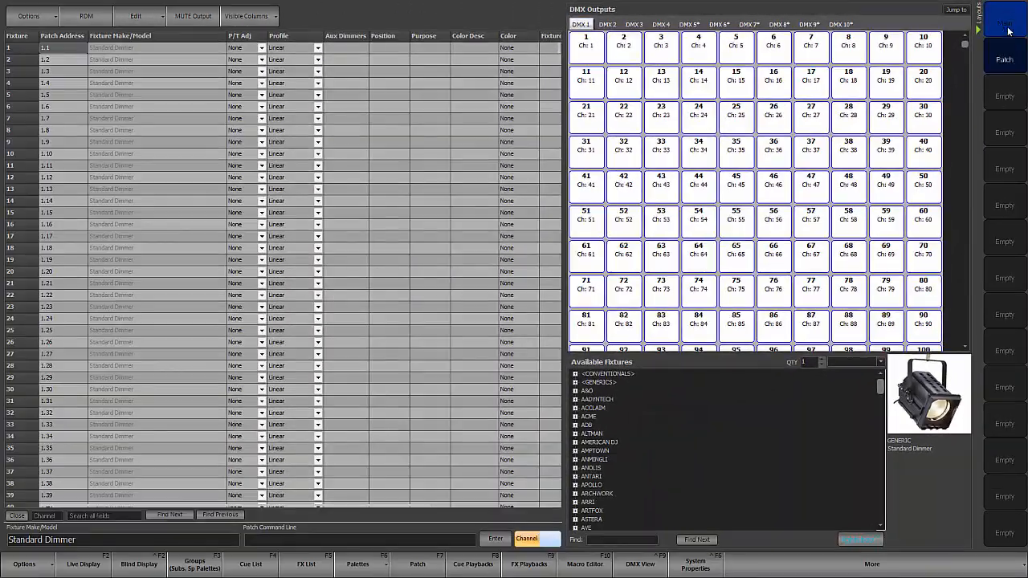
click(1007, 25)
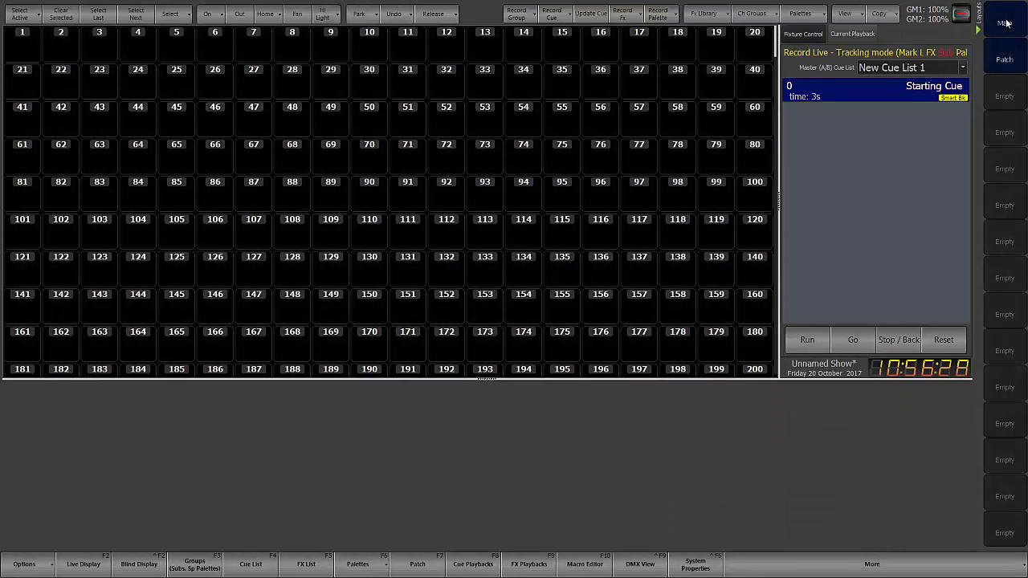
click(1004, 57)
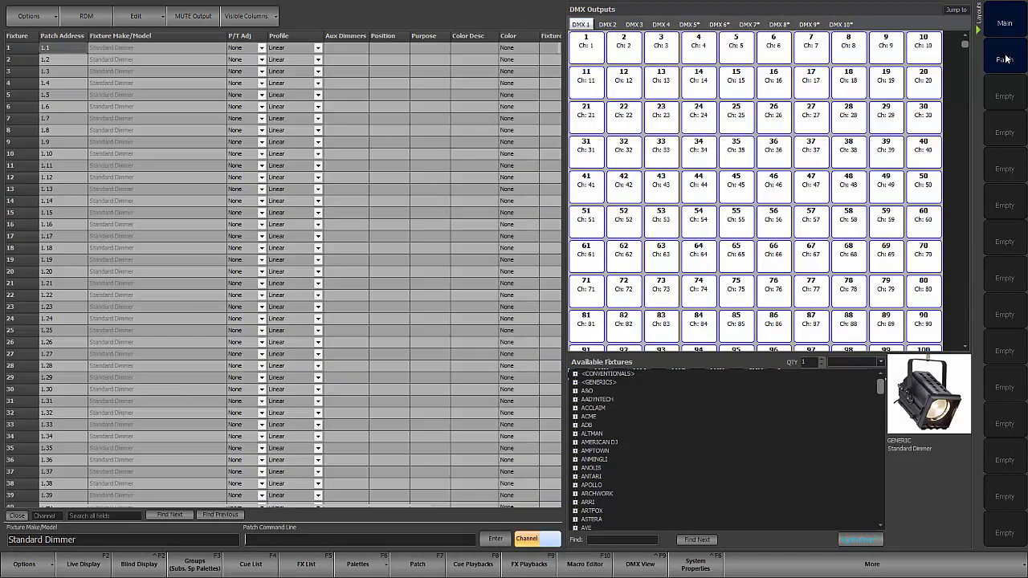
click(1007, 27)
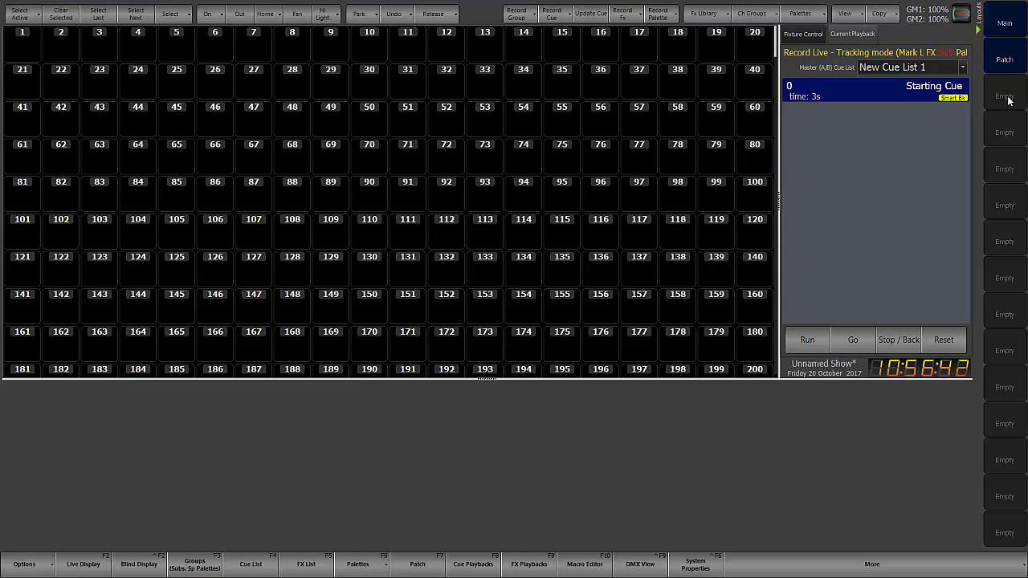
Step: Collapse and expand the layouts popout to check how it hides and shows the stored layouts
click(979, 30)
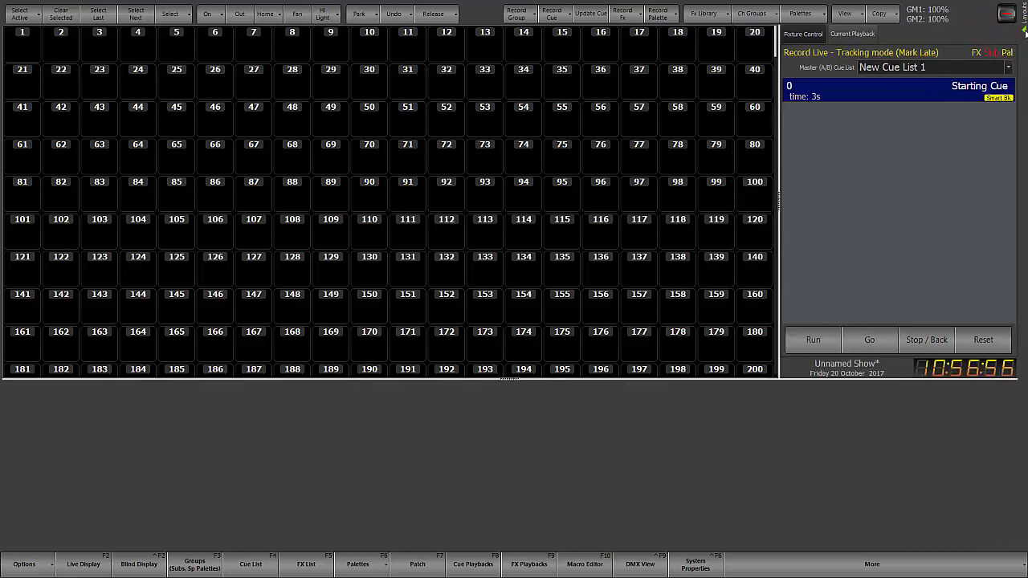
click(1024, 29)
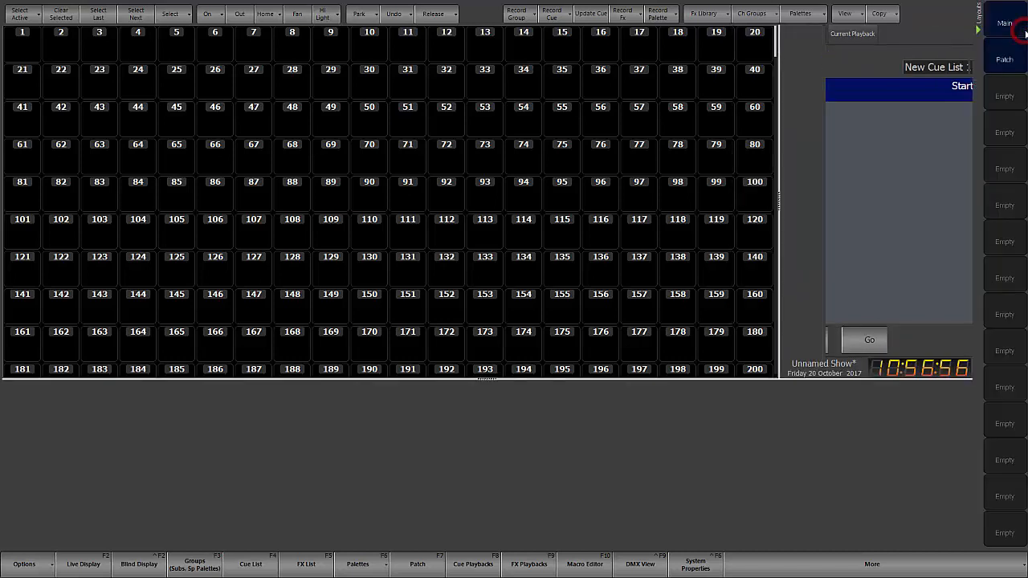
click(978, 31)
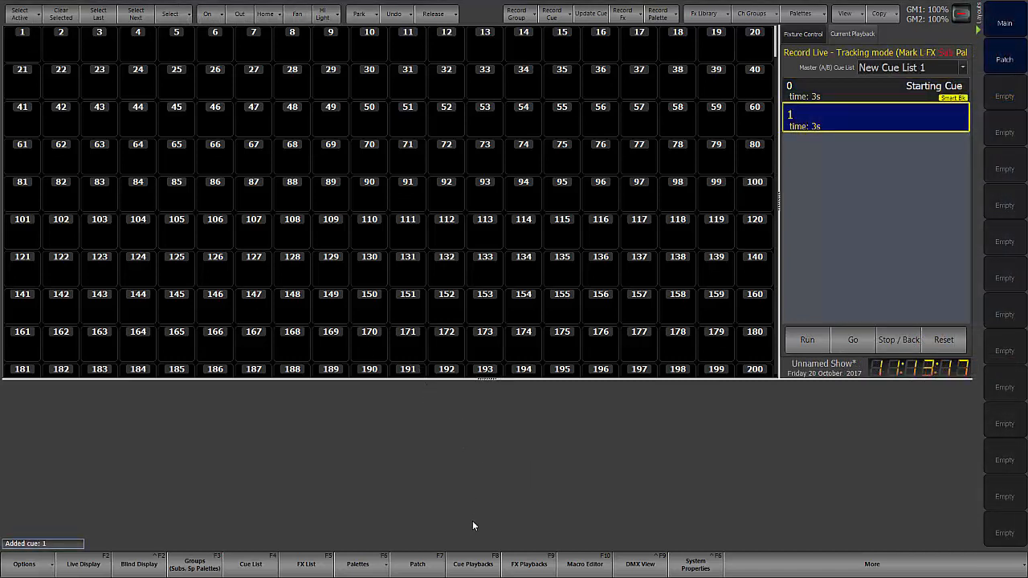
Step: Show the cue list window and record it into the first empty layout slot under the name Cue List
click(252, 564)
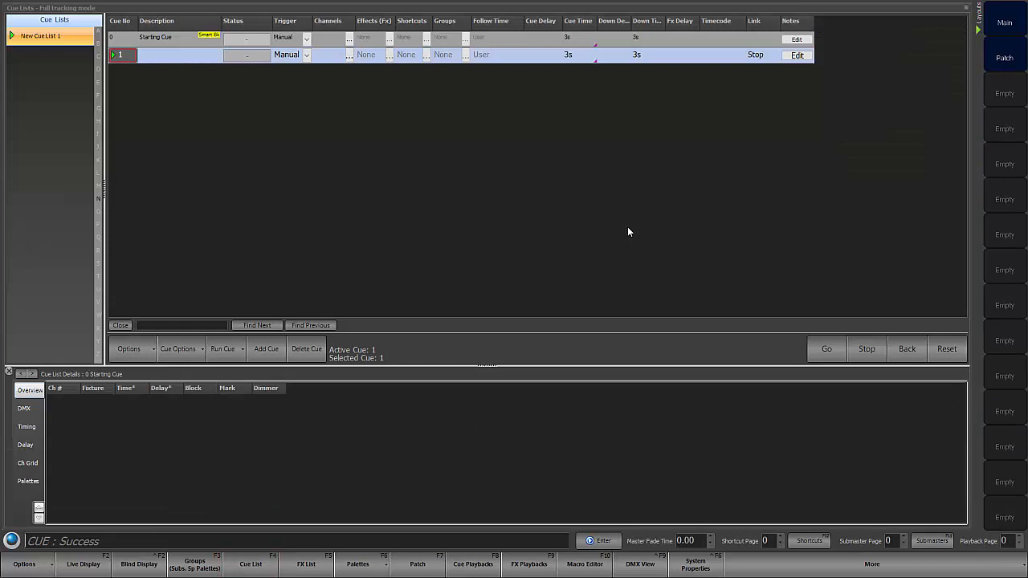
key(r)
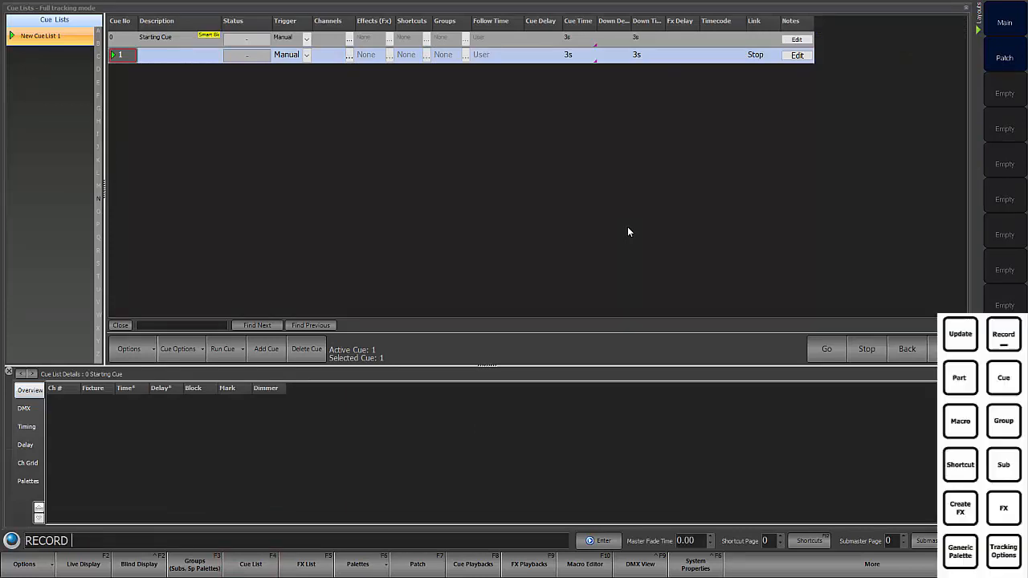
click(1003, 94)
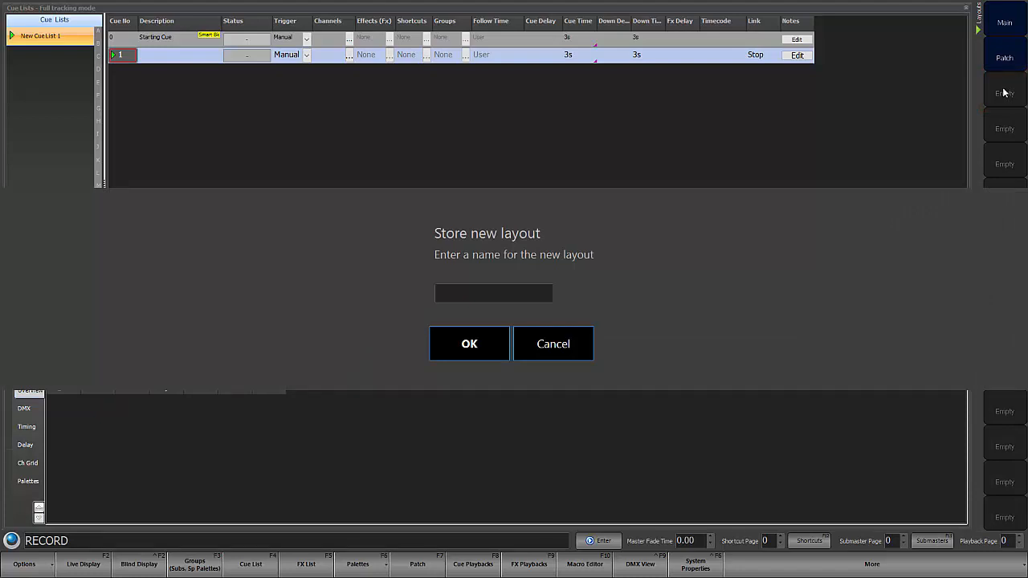
text(Cue List)
click(501, 343)
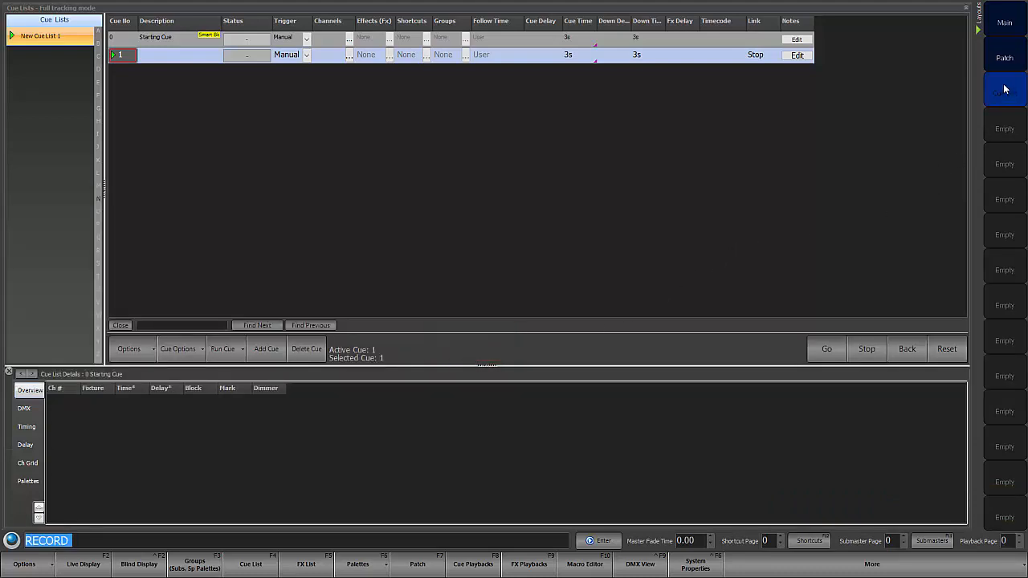
Step: Recall the stored Main, Patch and Cue List layouts one after another
click(1007, 26)
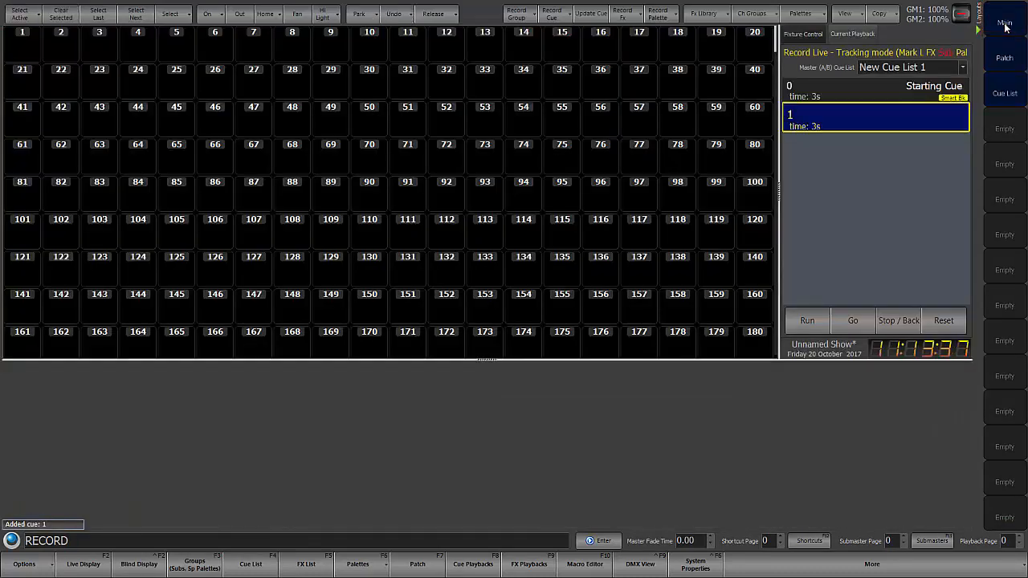
click(1005, 59)
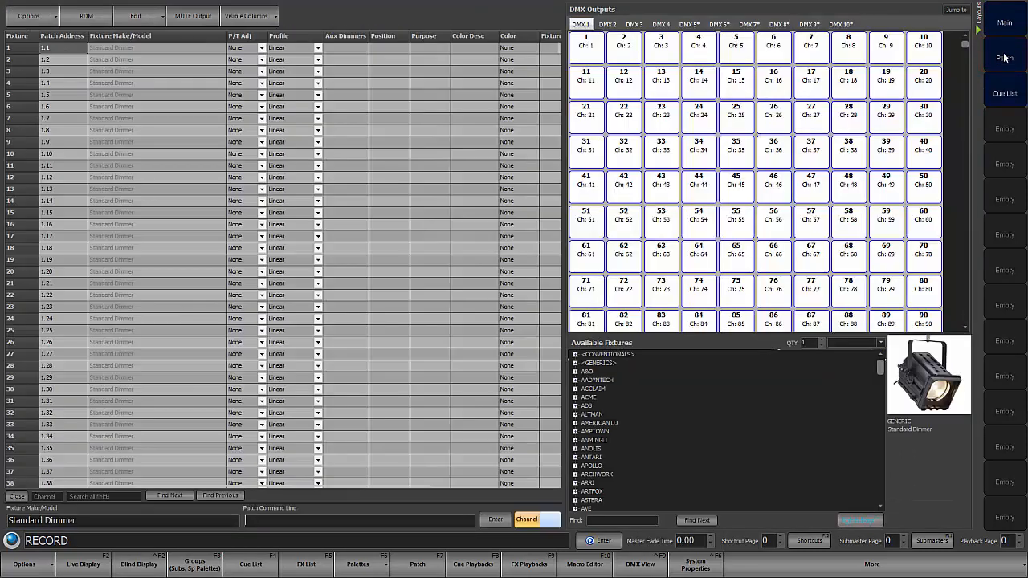
click(1004, 93)
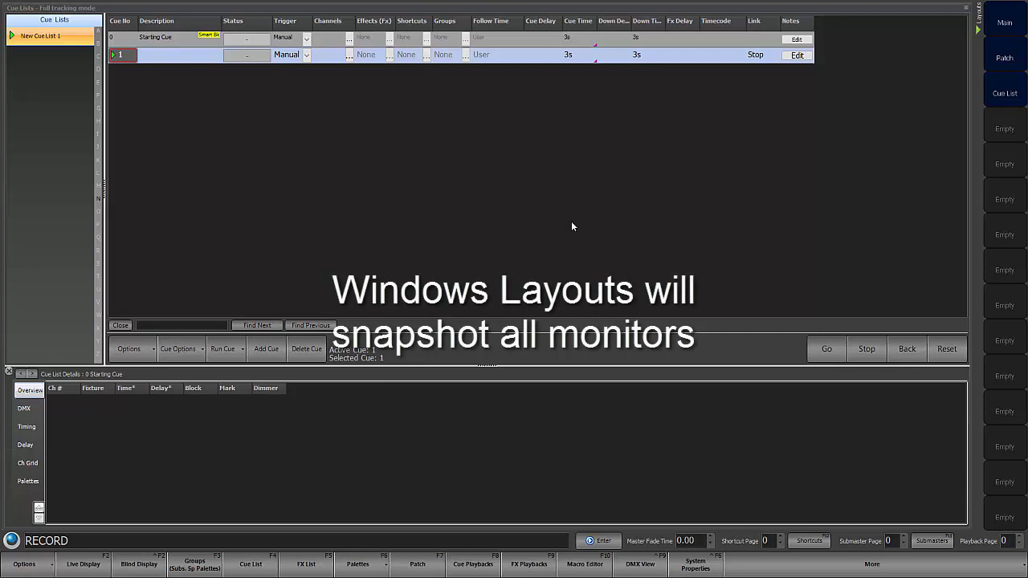
Step: Patch fixture 101 as a VL3500 Spot (Mode 1) at address 2.1 and copy it to fixture 102
key(Return)
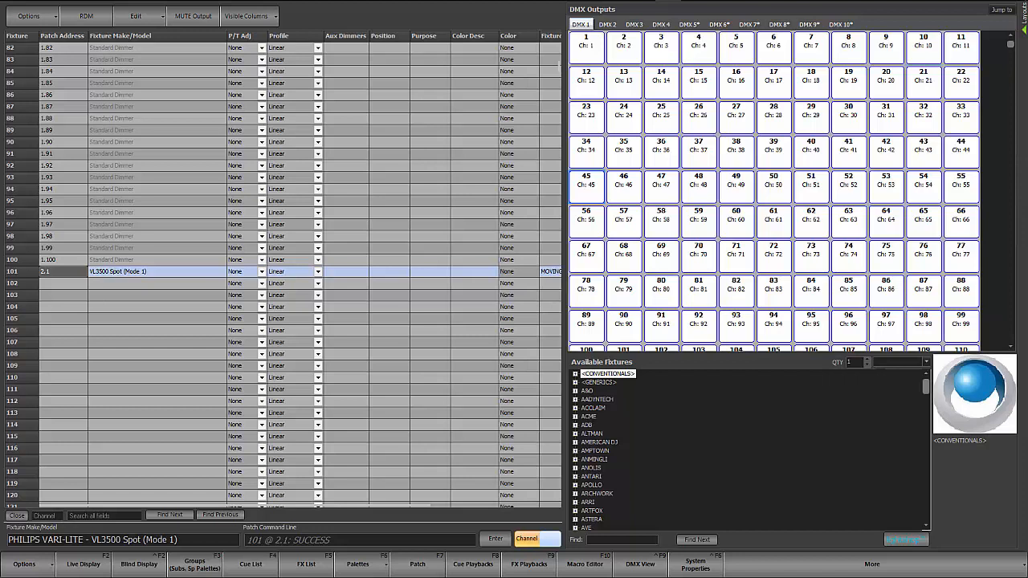
text(102c)
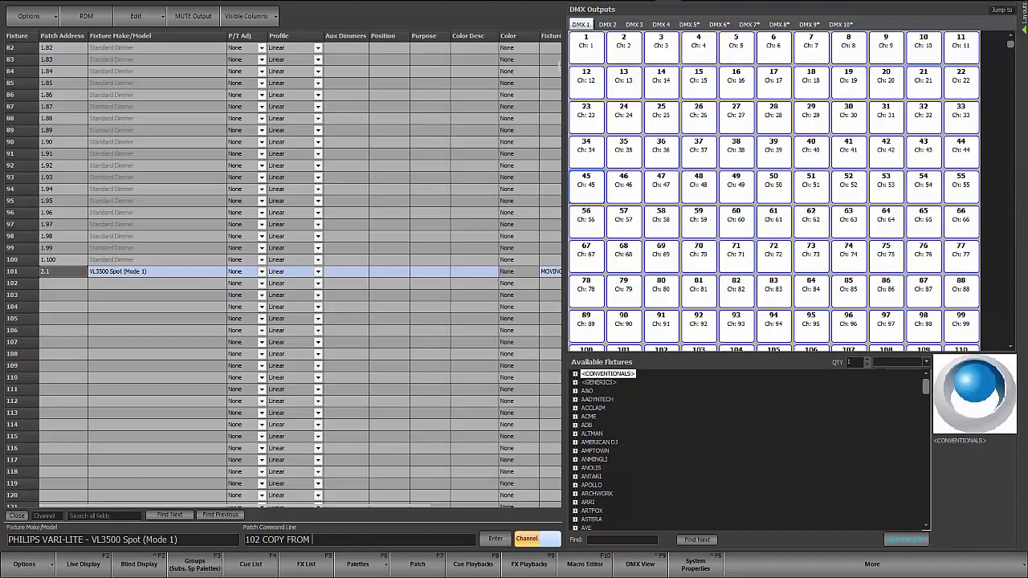
text(101)
key(Return)
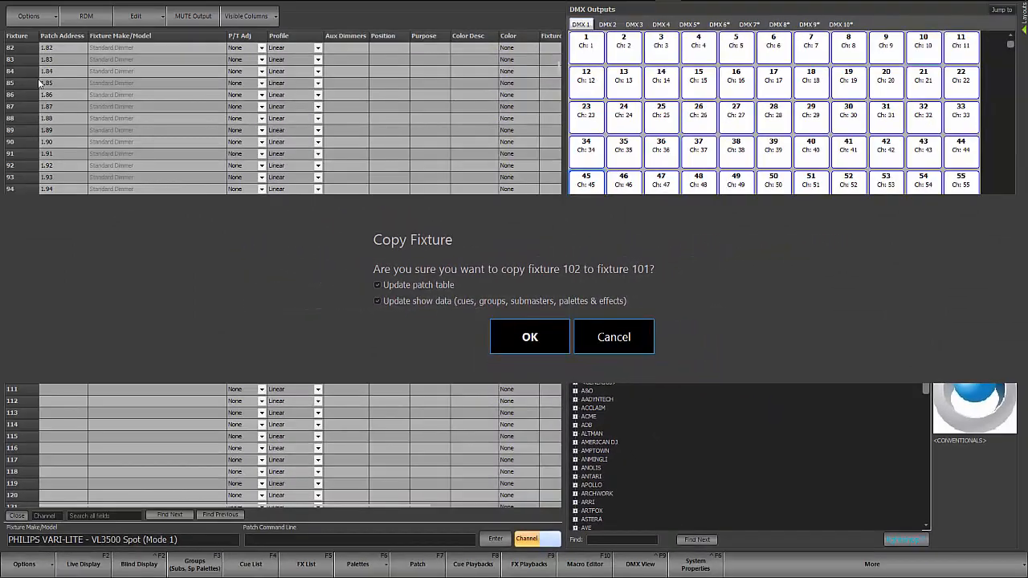
click(521, 334)
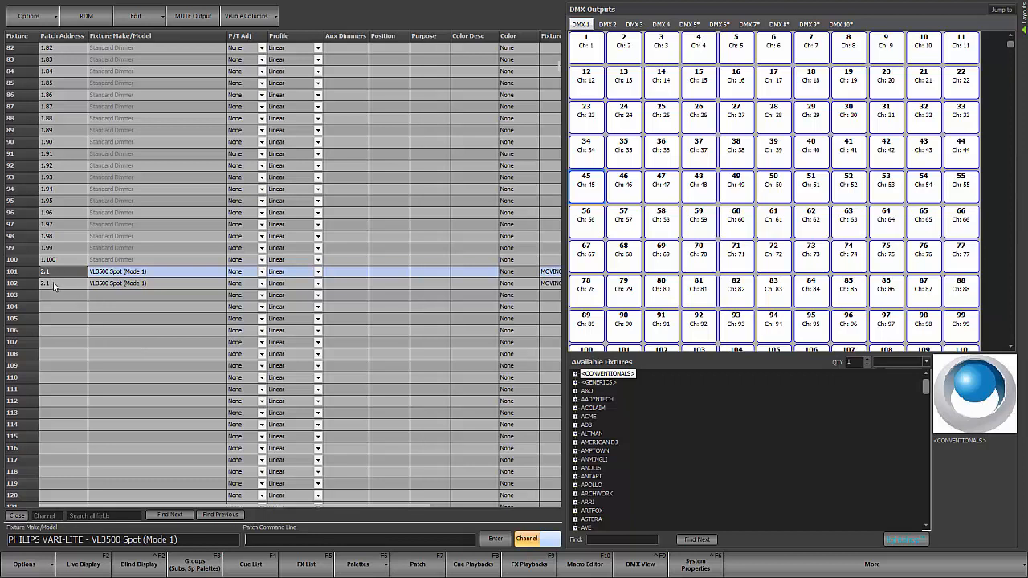
Step: Check the second DMX universe for free outputs and set fixture 102's patch address to 2.32
click(607, 24)
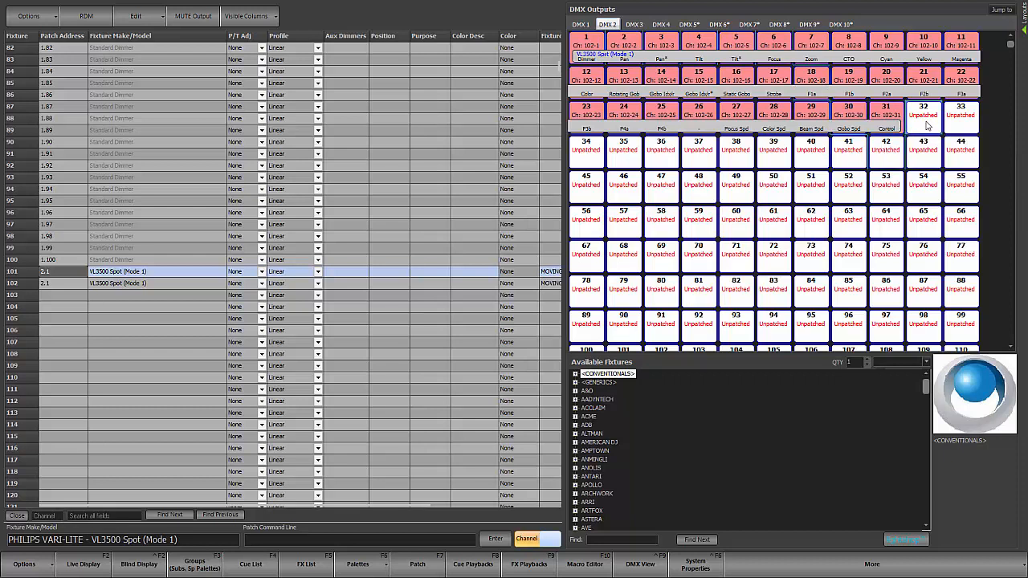
click(61, 285)
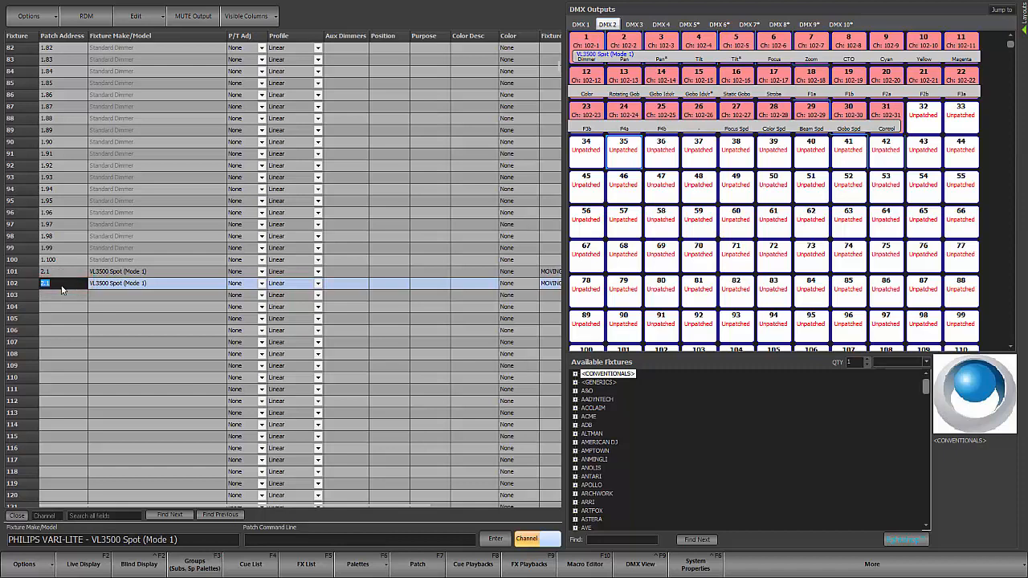
text(2.32)
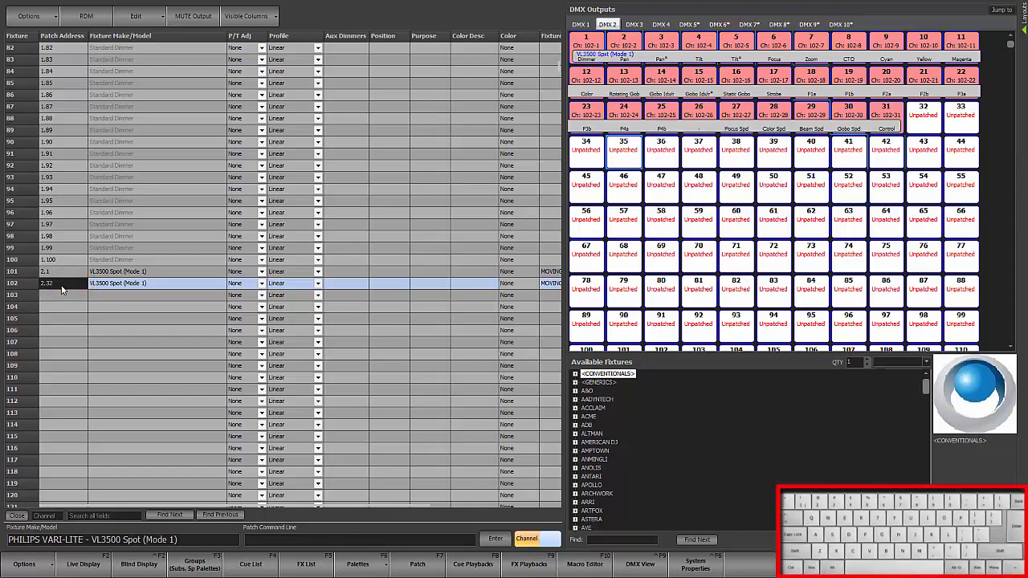
key(Return)
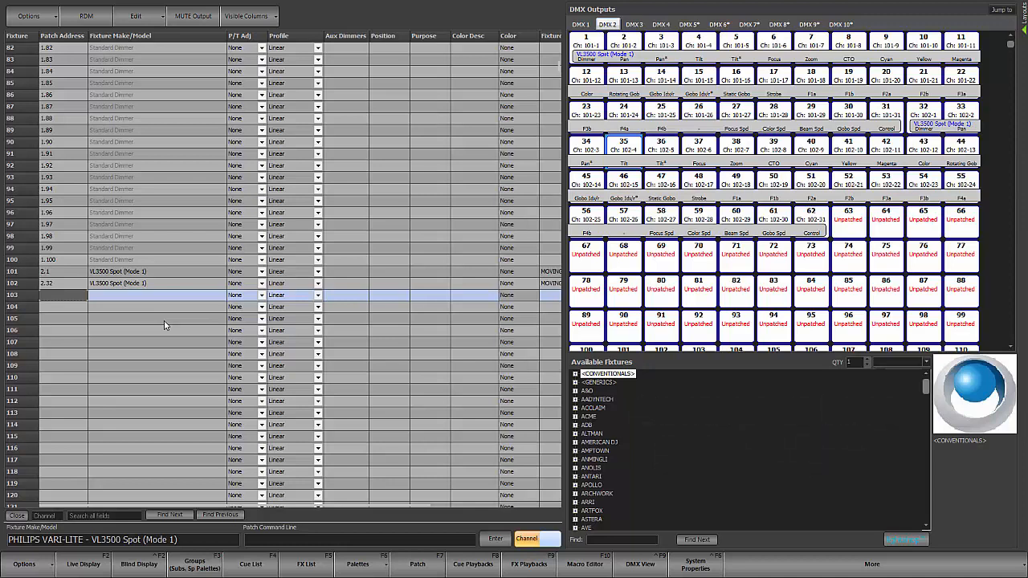
Step: Move fixture 102 to fixture 103 through the patch command line, updating both the patch table and the show data
text(102)
key(ctrl+c)
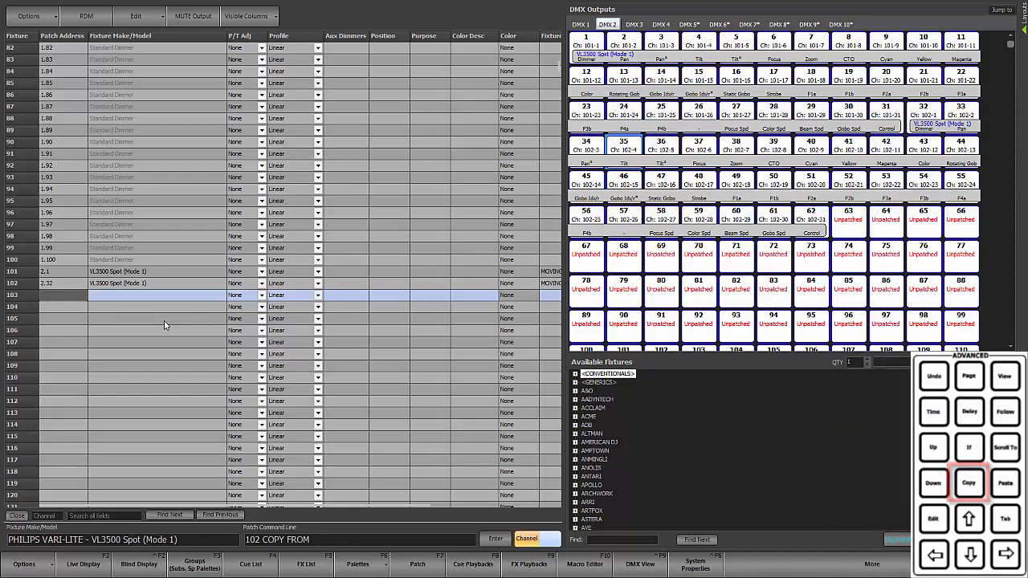
key(ctrl+c)
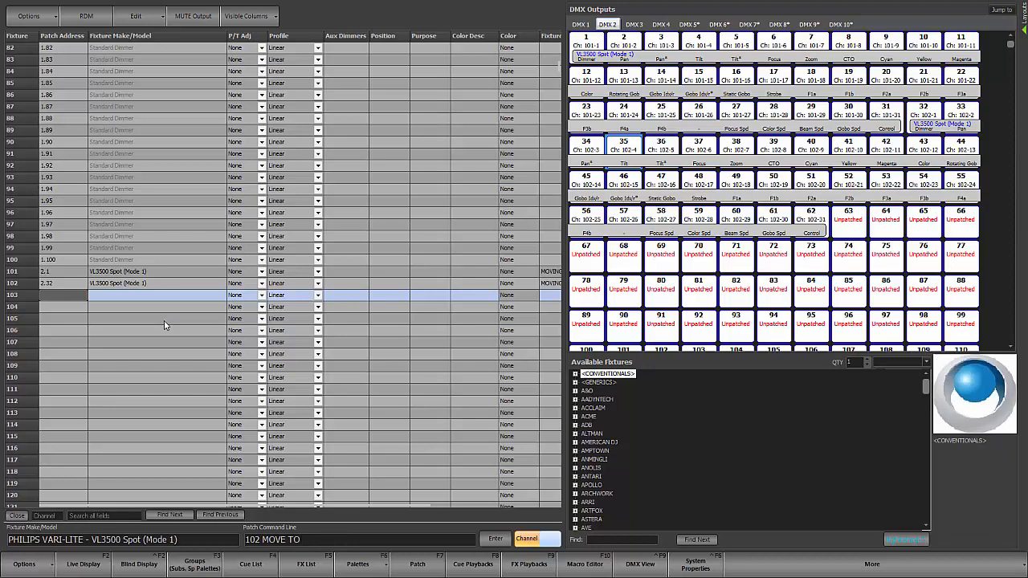
text(103)
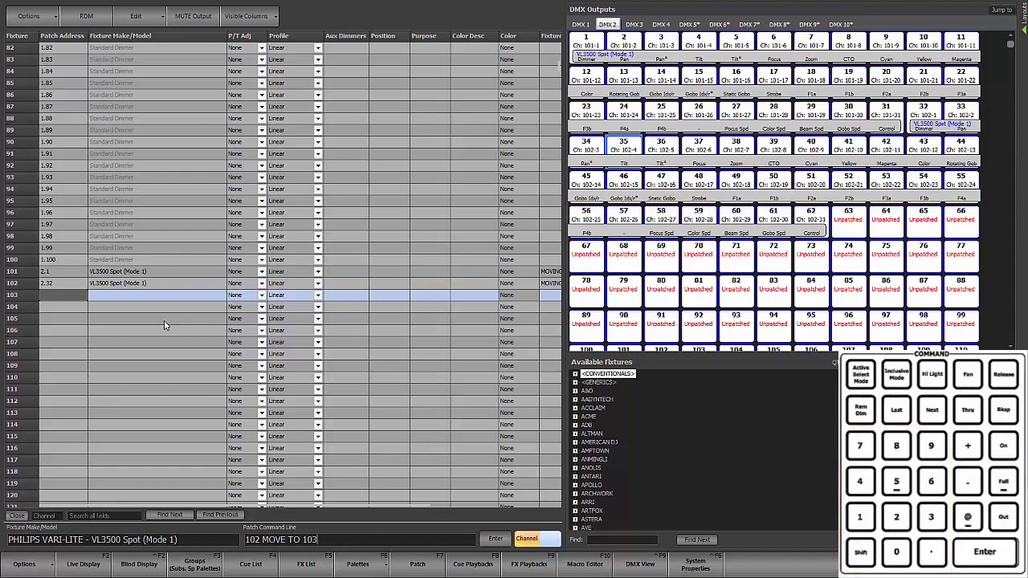
key(Return)
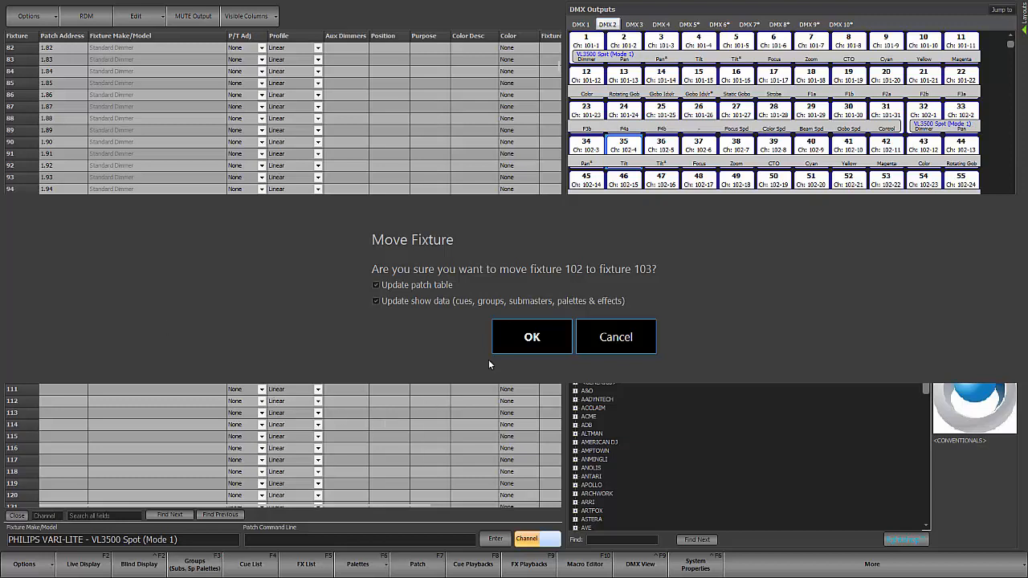
click(520, 341)
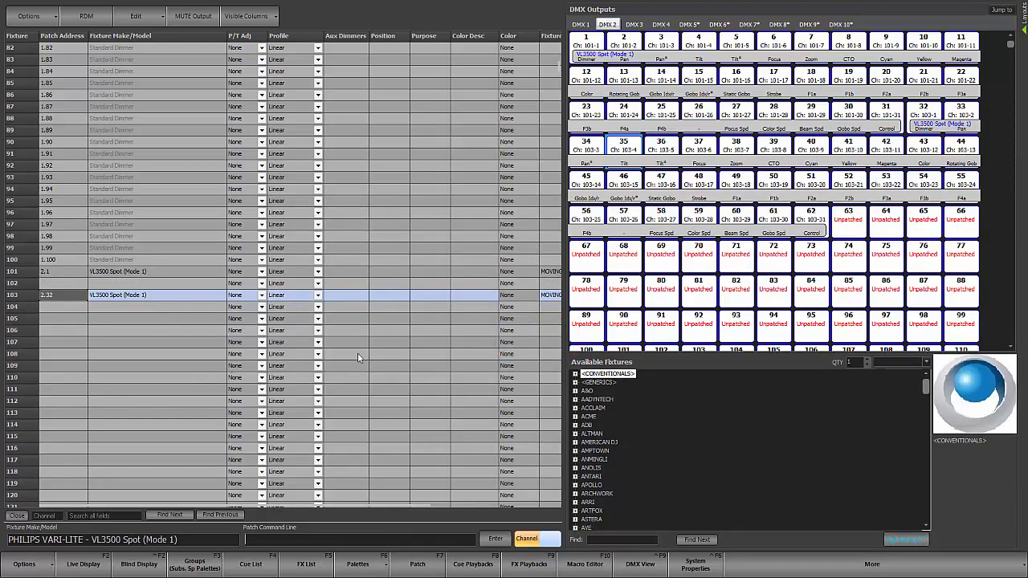
Step: Swap fixture 91 with fixture 92 through the patch command line, updating the patch table but not the show data
key(Up)
key(Up)
key(Up)
key(Up)
key(Up)
key(Up)
key(Up)
key(Up)
key(Up)
key(Up)
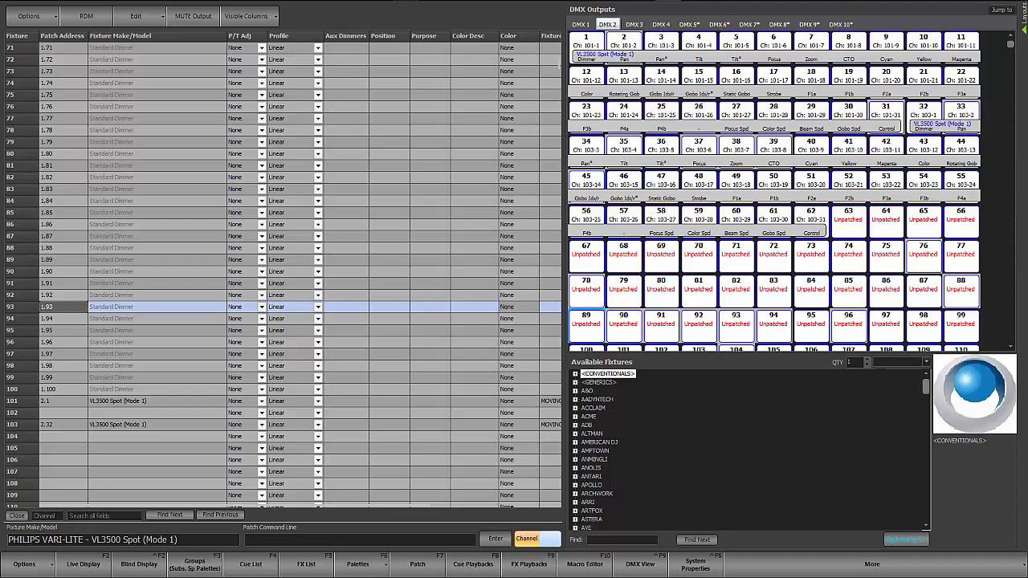
text(91)
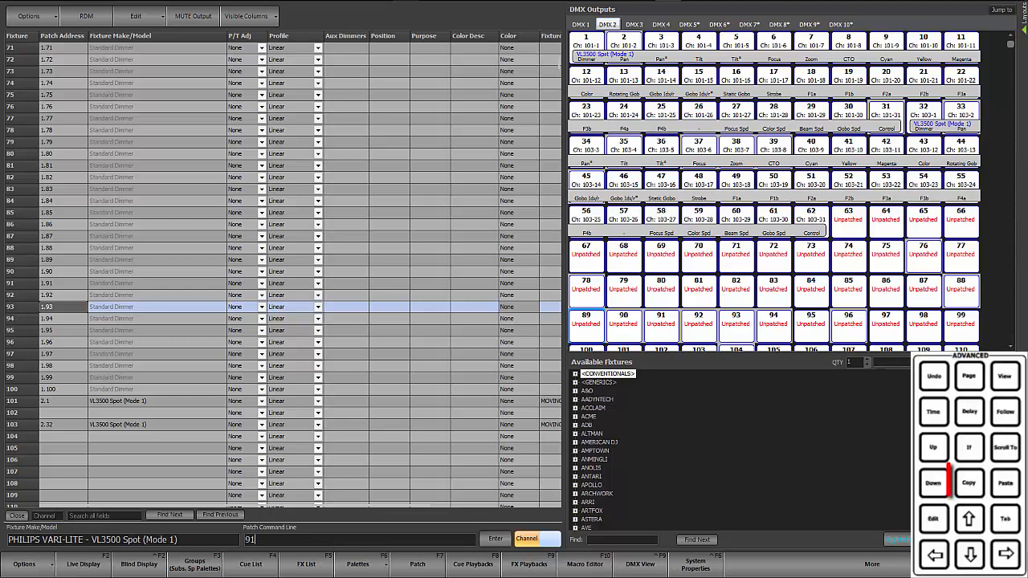
key(ctrl+c)
key(ctrl+c)
key(ctrl+c)
text(92)
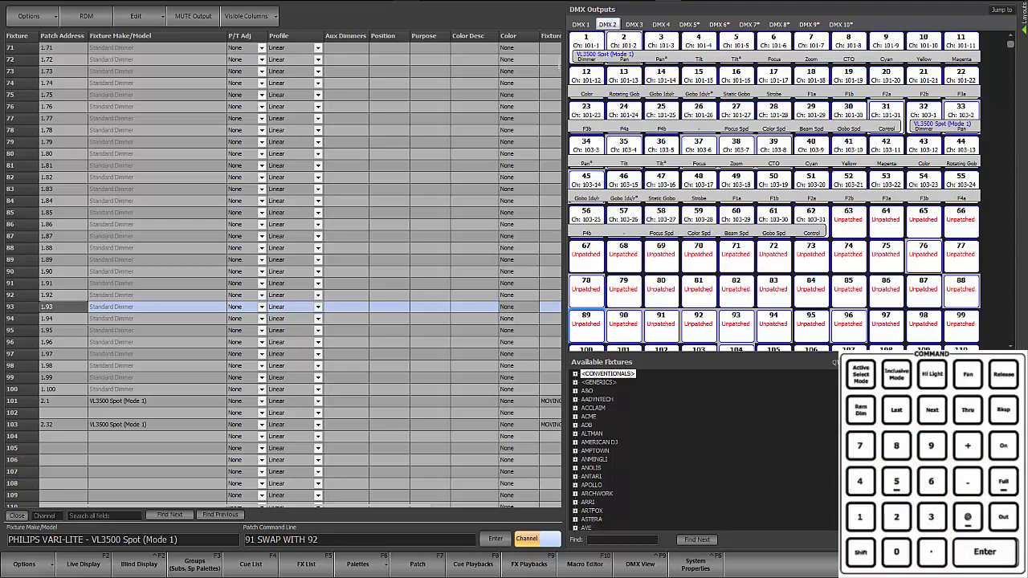
key(Return)
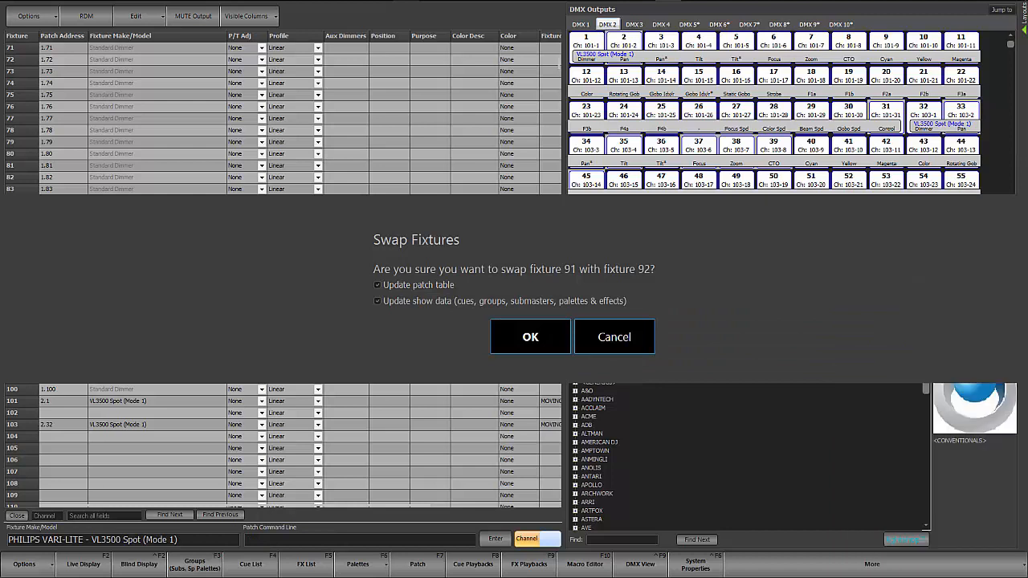
click(378, 302)
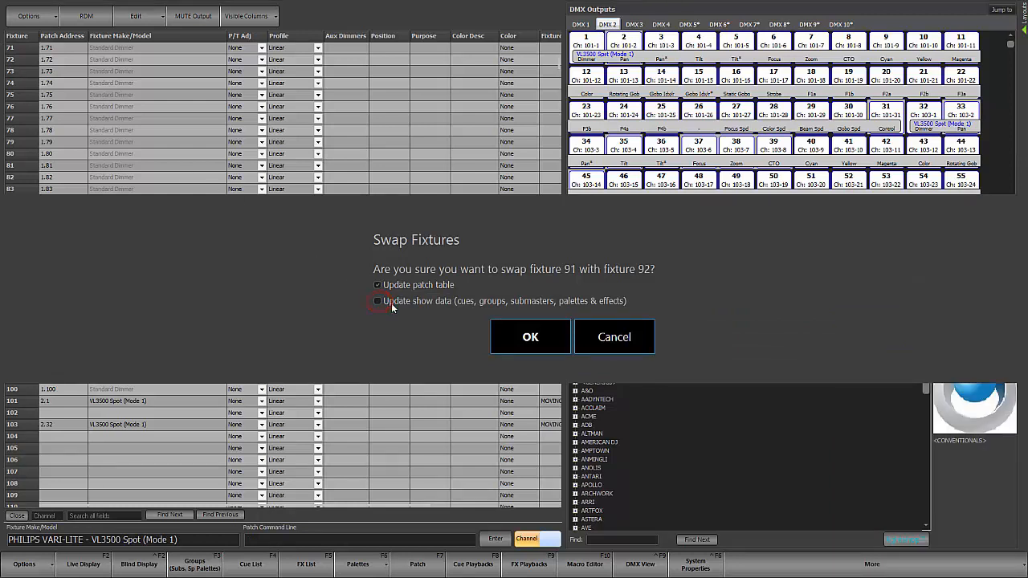
click(535, 337)
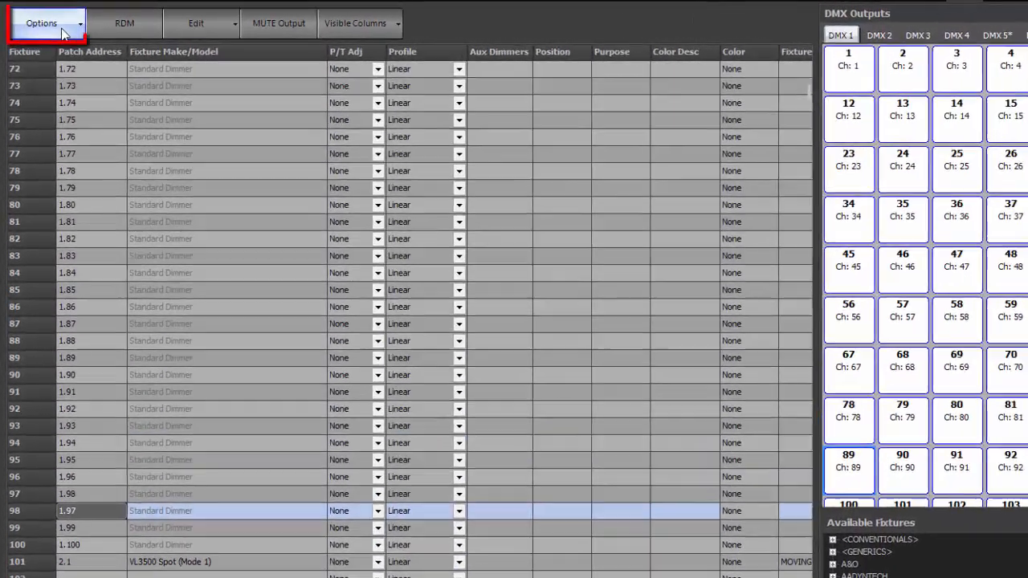
Step: Review the channel, universe offset and DMX output offset settings for copying the selected fixture 98, and dismiss them
click(64, 32)
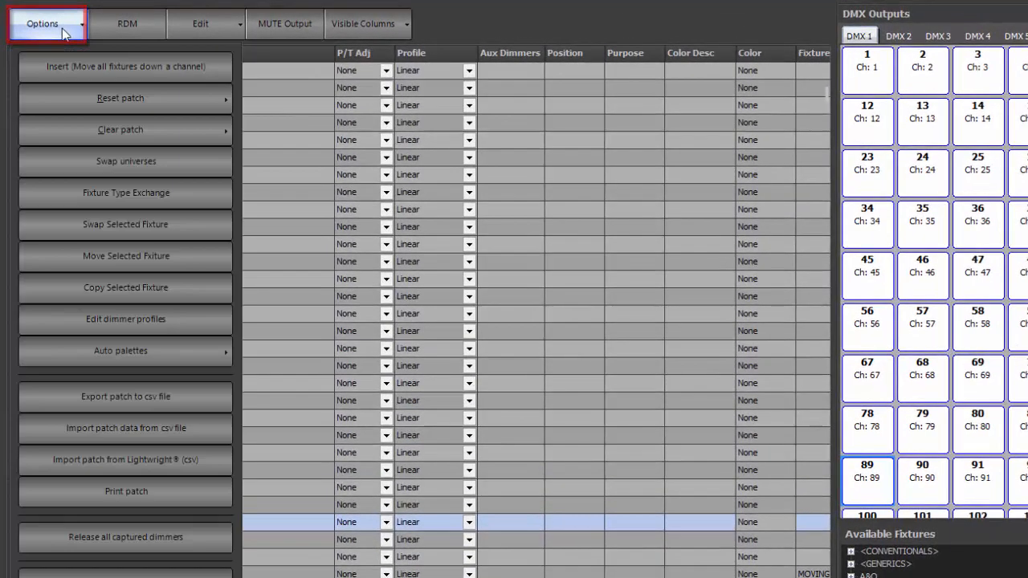
click(98, 288)
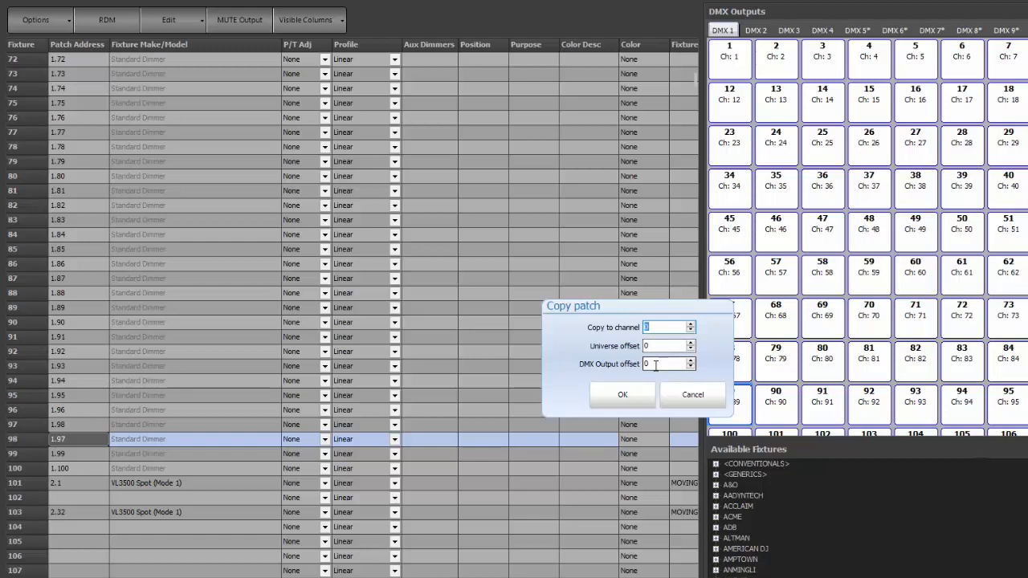
click(693, 394)
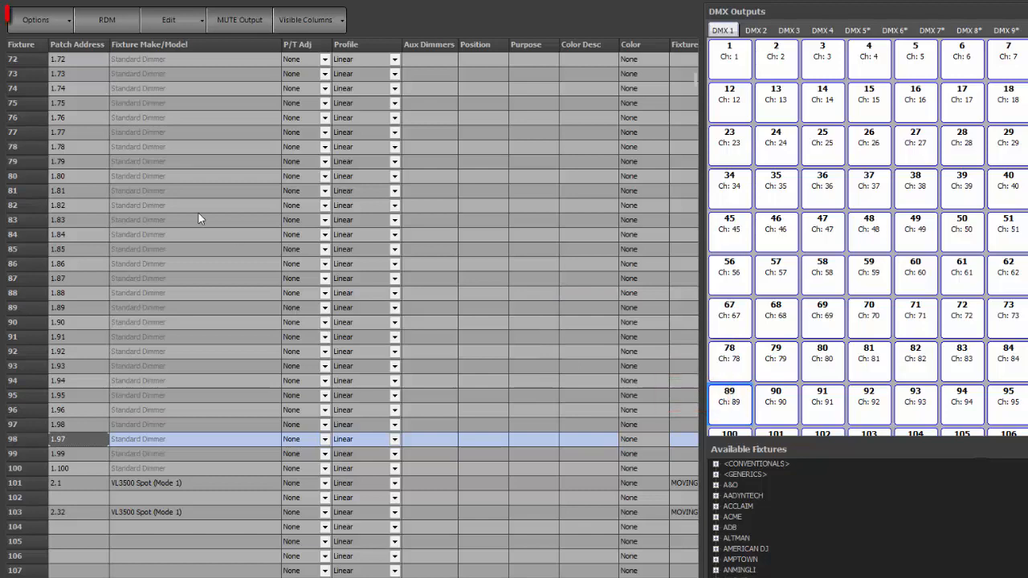
Step: Review the Move Selected Fixture prompt for the dimmer in channel 98 and dismiss it without moving anything
click(56, 31)
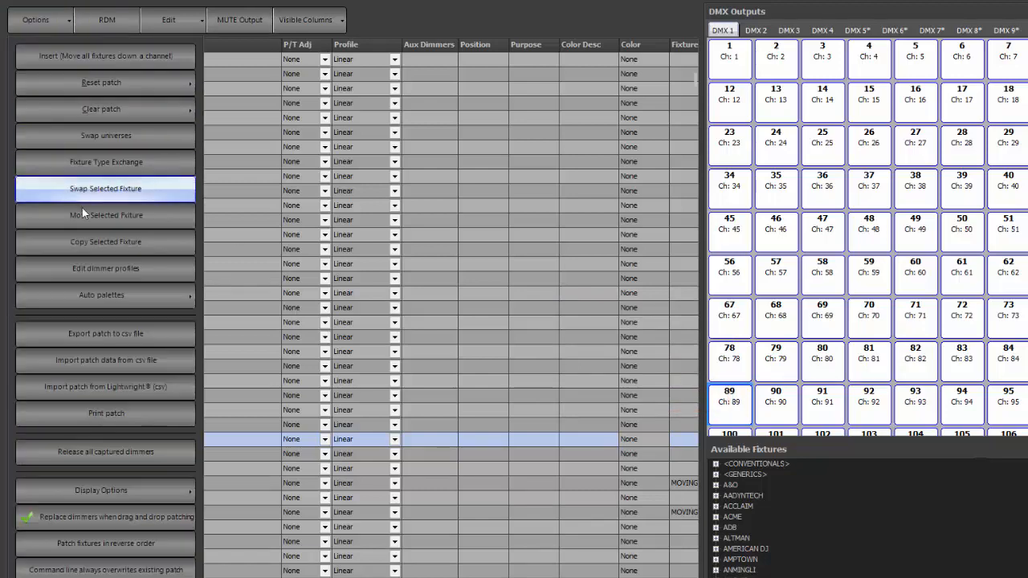
click(107, 215)
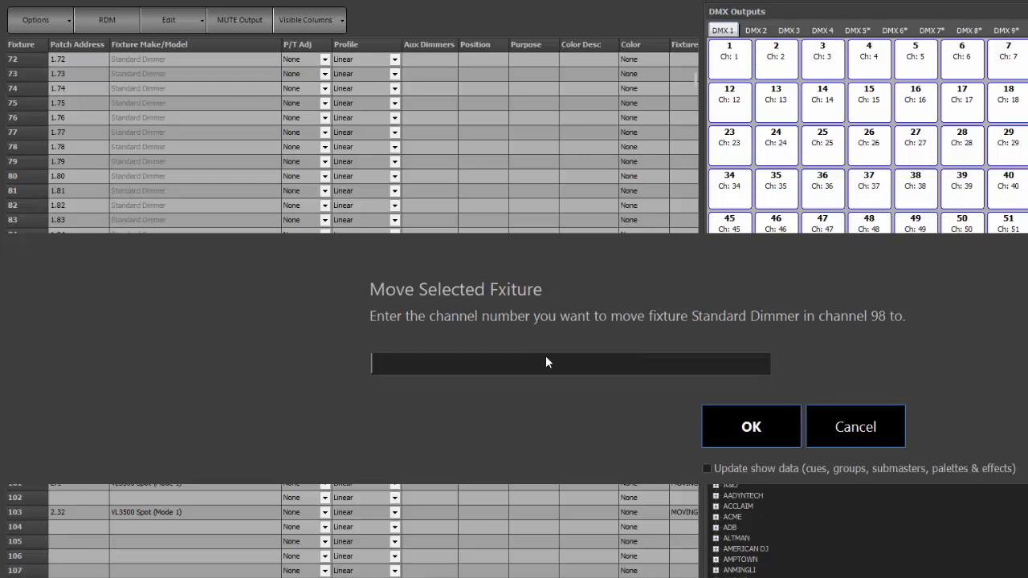
click(831, 425)
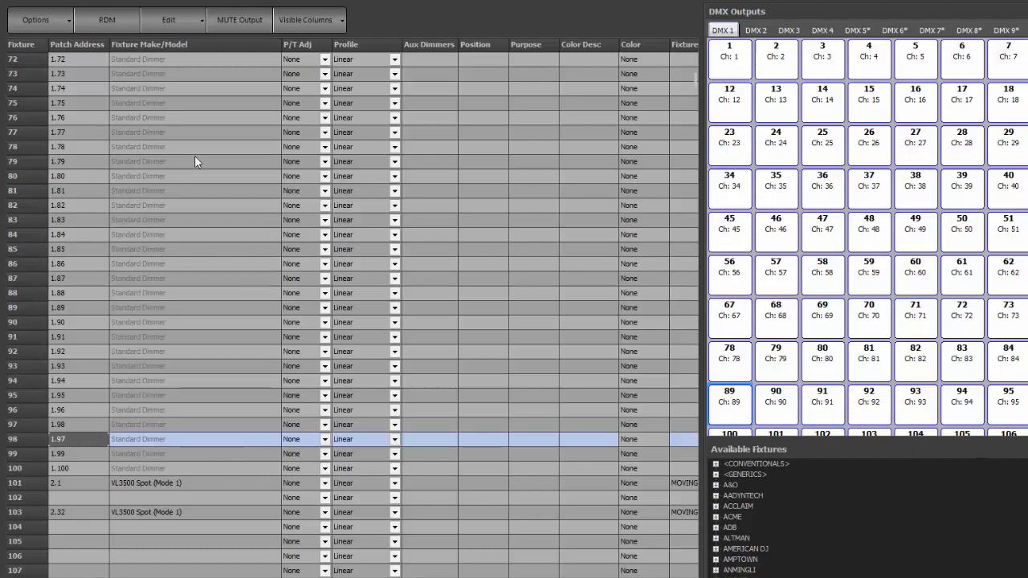
Step: Review the Swap Selected Fixture prompt and its show data option for channel 98, and dismiss it
click(46, 28)
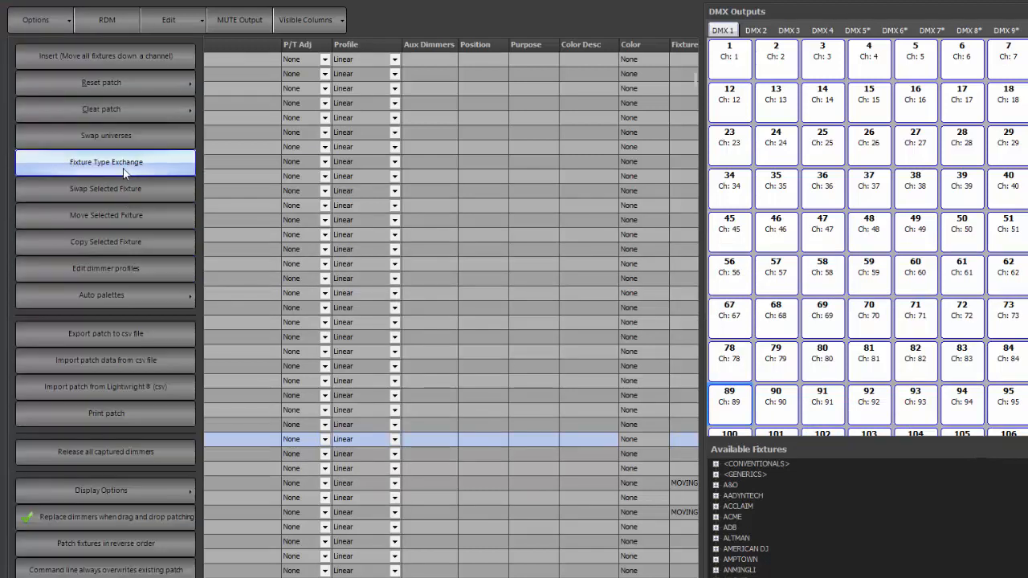
click(127, 194)
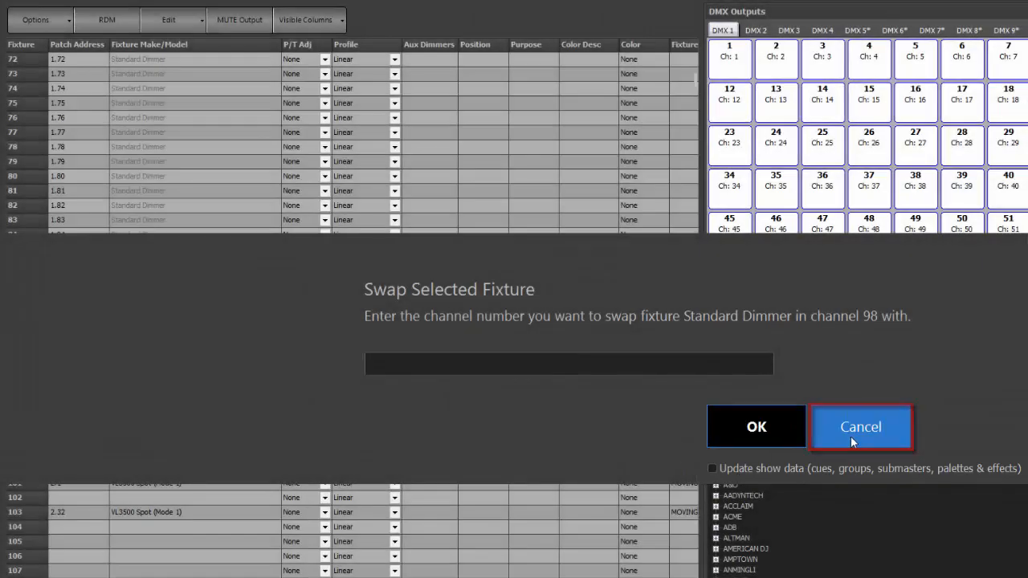
click(851, 436)
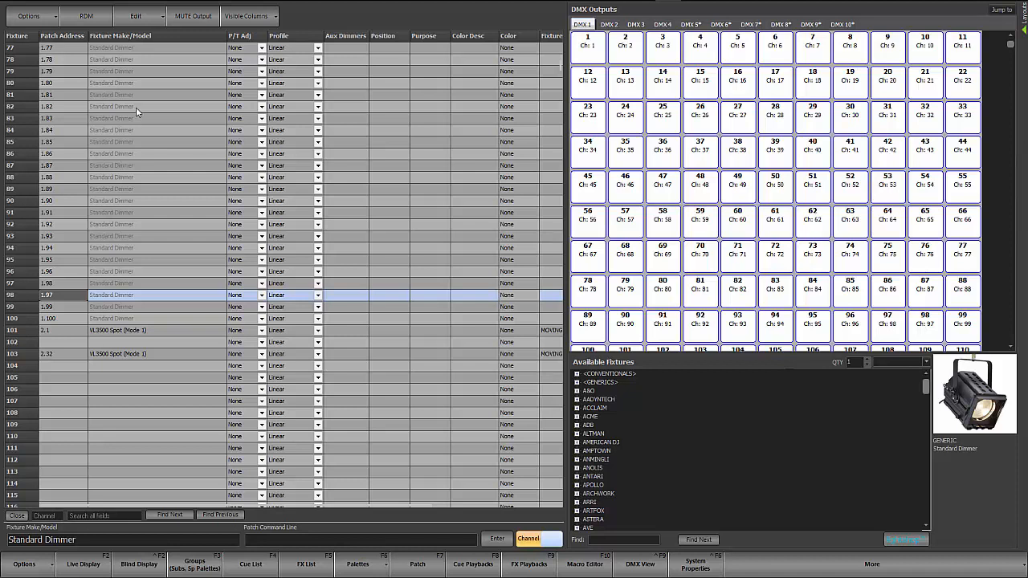
Step: Start a Fixture Type Exchange with VL3500 Spot as the source fixture
click(42, 19)
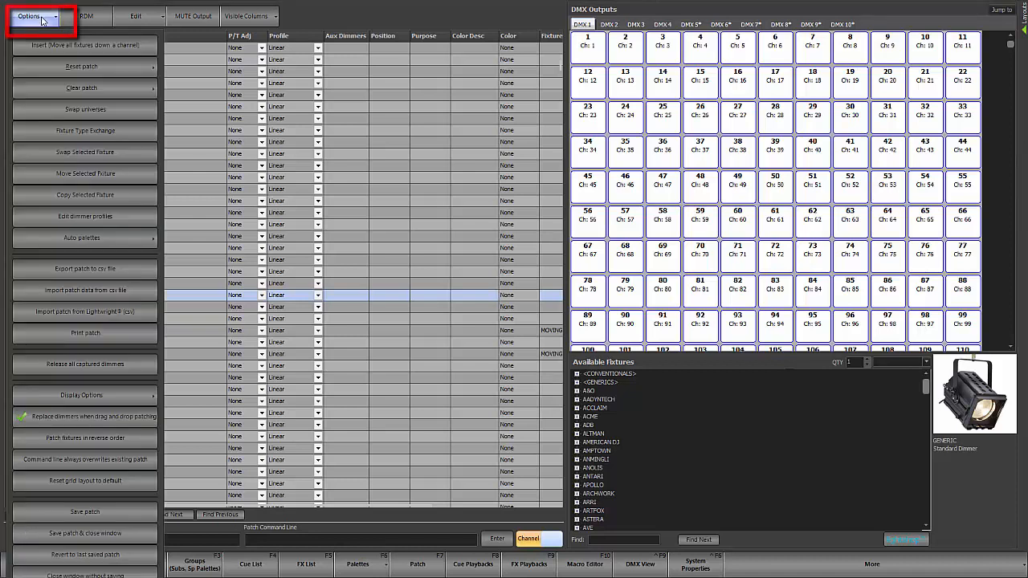
click(93, 134)
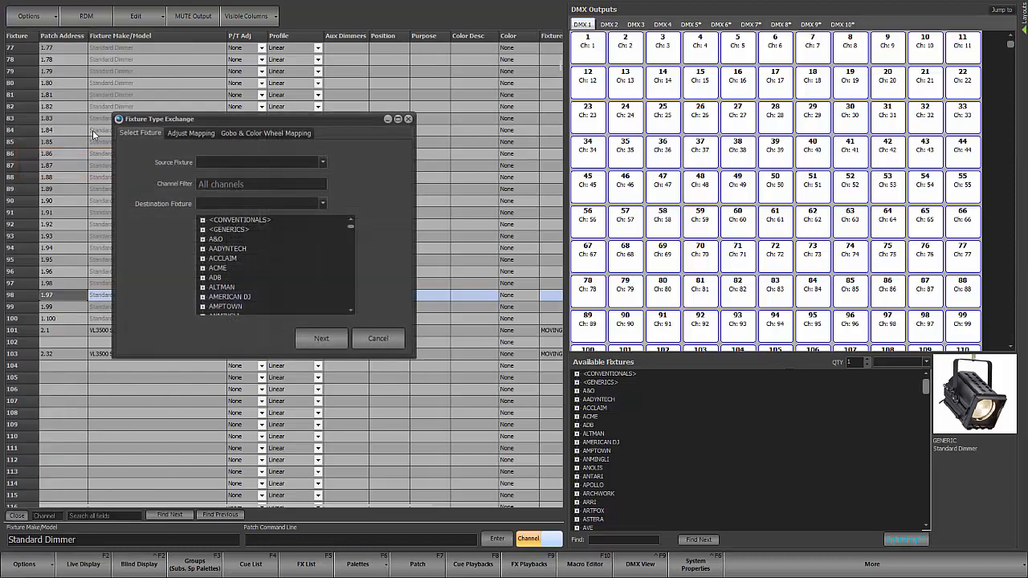
click(322, 163)
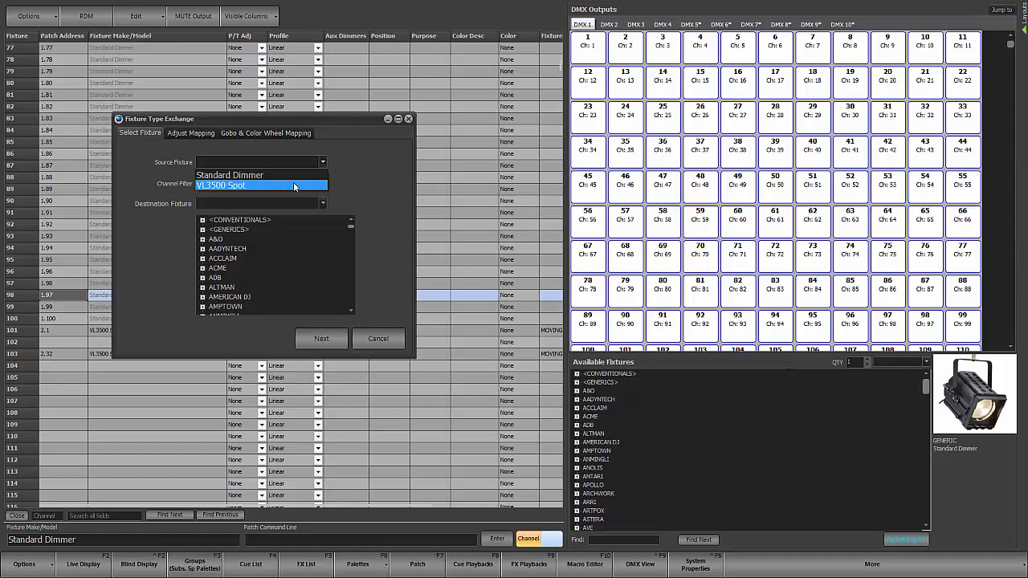
click(294, 186)
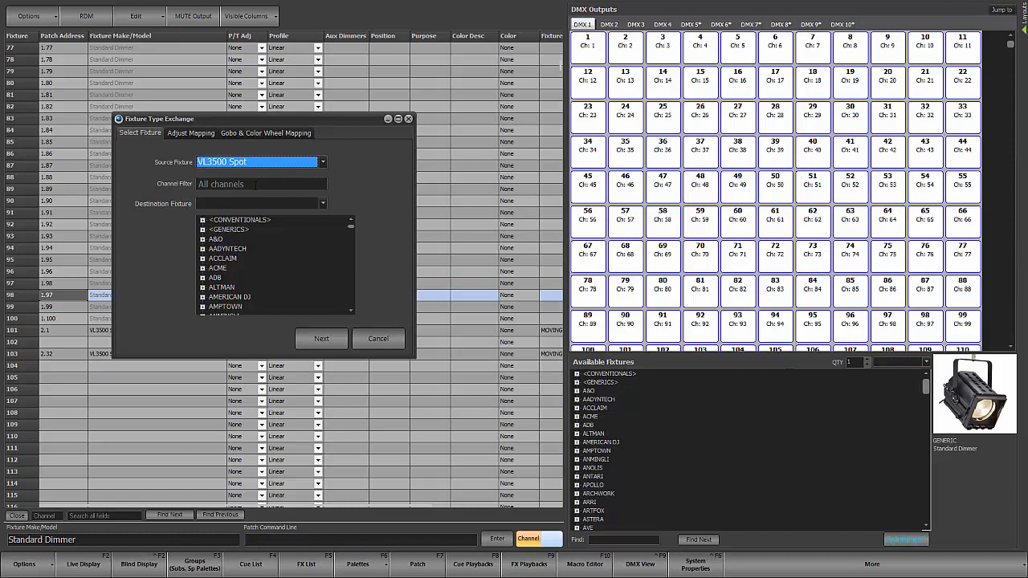
Step: Find PHILIPS VARI-LITE in the destination fixture library and expand its list of models
click(322, 205)
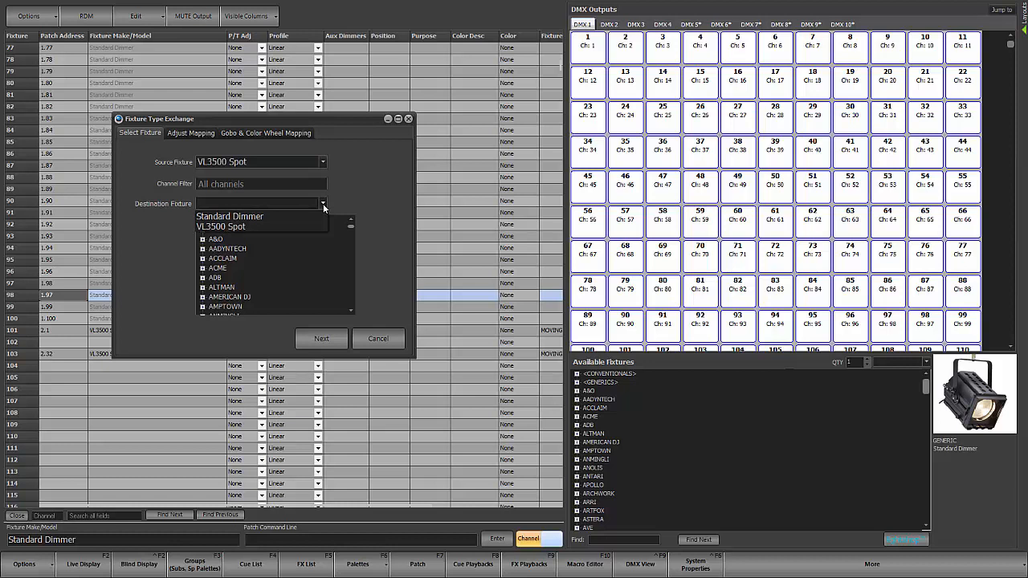
click(322, 203)
scroll(273, 269, down, 4)
scroll(282, 270, down, 2)
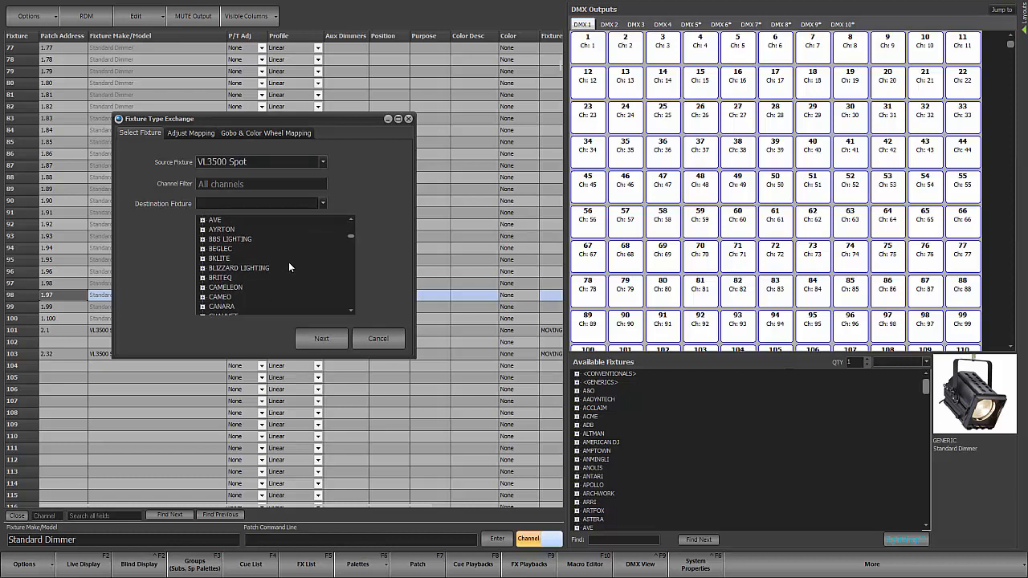
scroll(289, 260, down, 8)
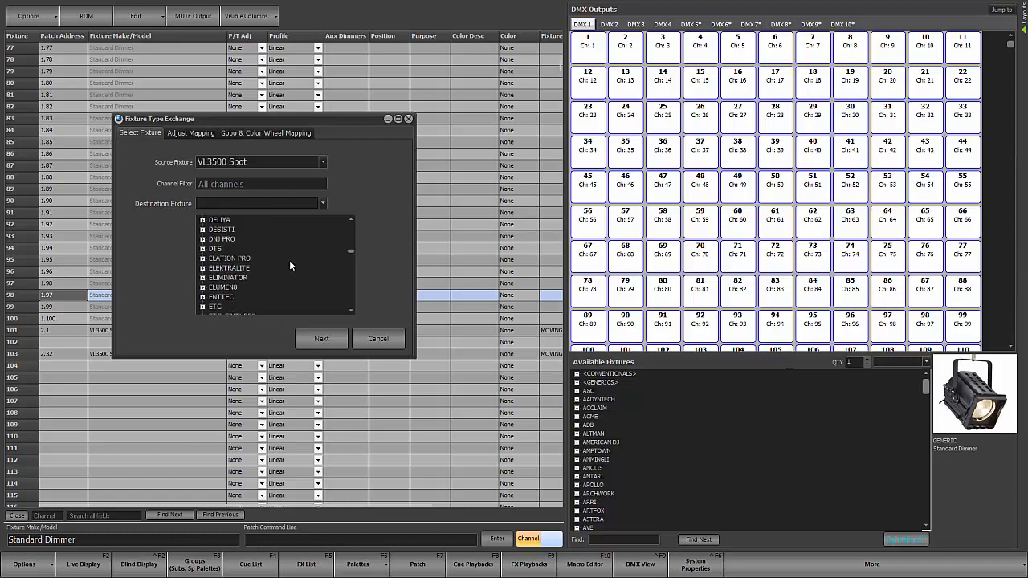
scroll(289, 260, down, 6)
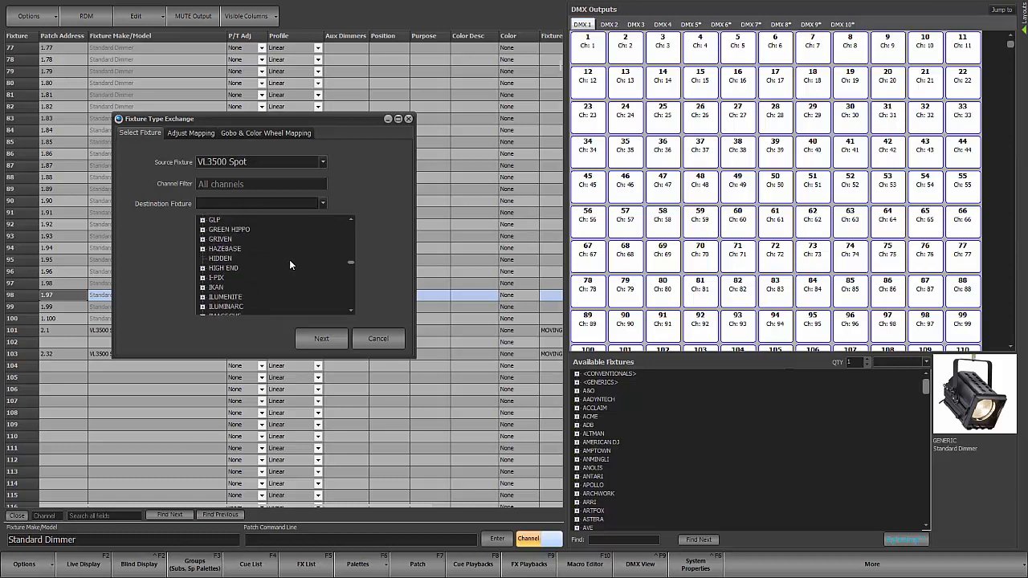
scroll(289, 265, down, 3)
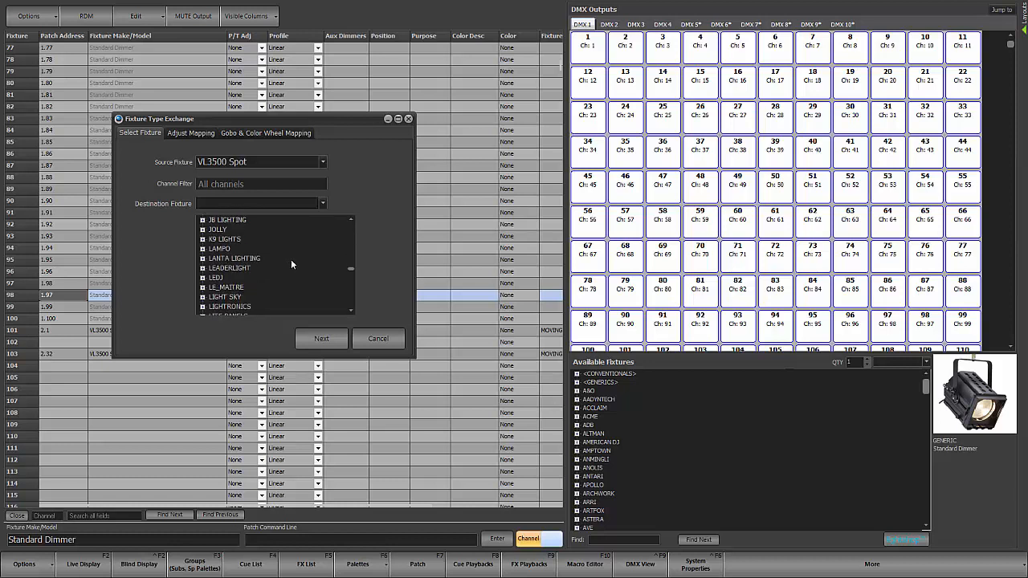
scroll(291, 261, down, 7)
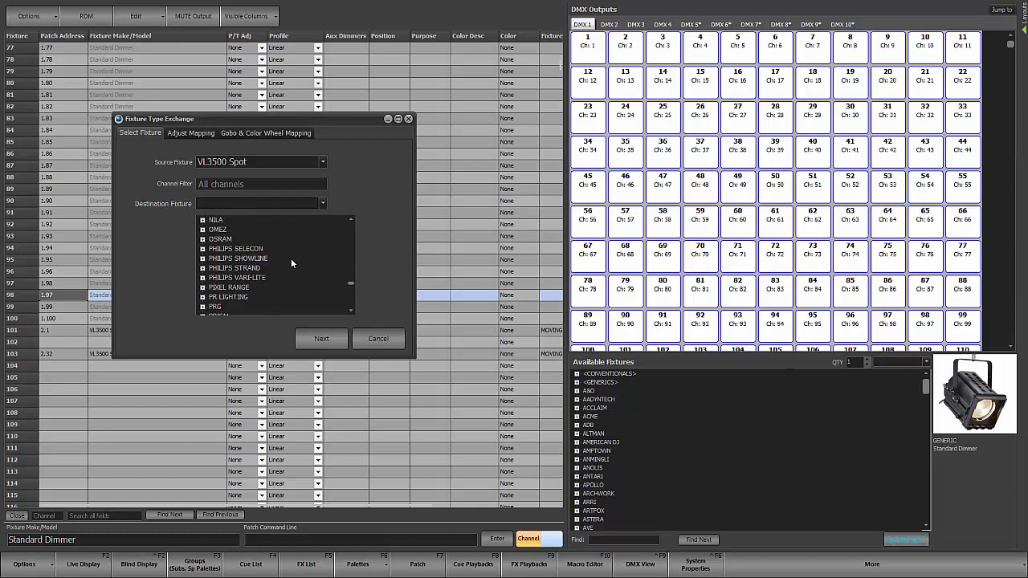
click(242, 278)
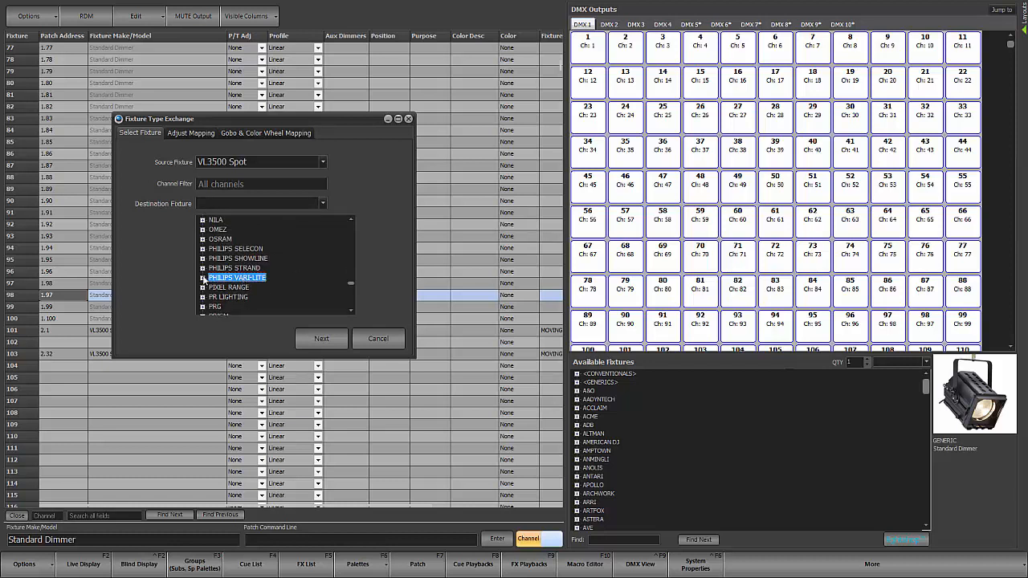
click(203, 278)
Step: Choose VL4000 Spot (Mode1 57Ch) as the destination fixture and continue to the attribute mapping
scroll(281, 263, down, 5)
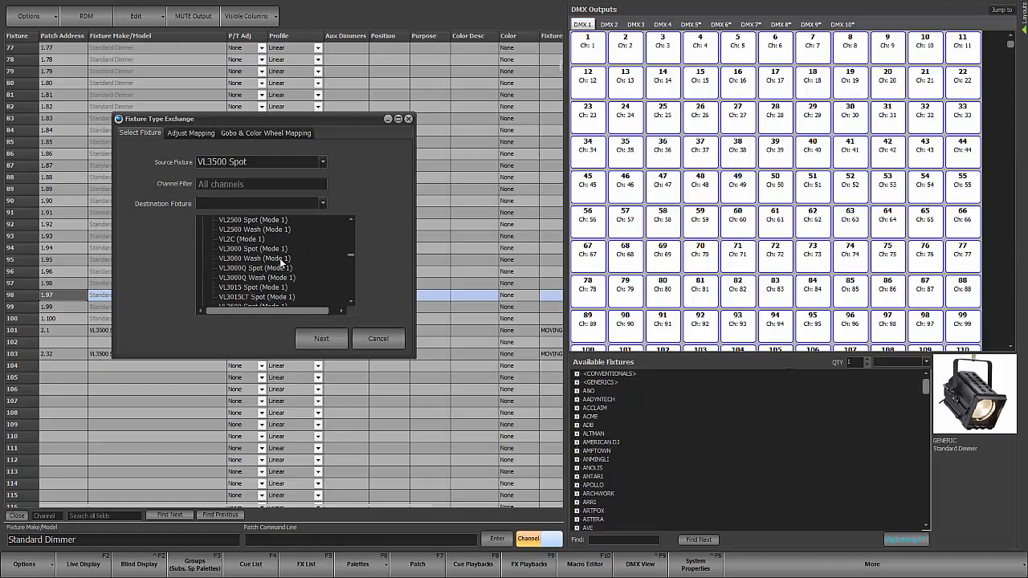
scroll(281, 263, down, 3)
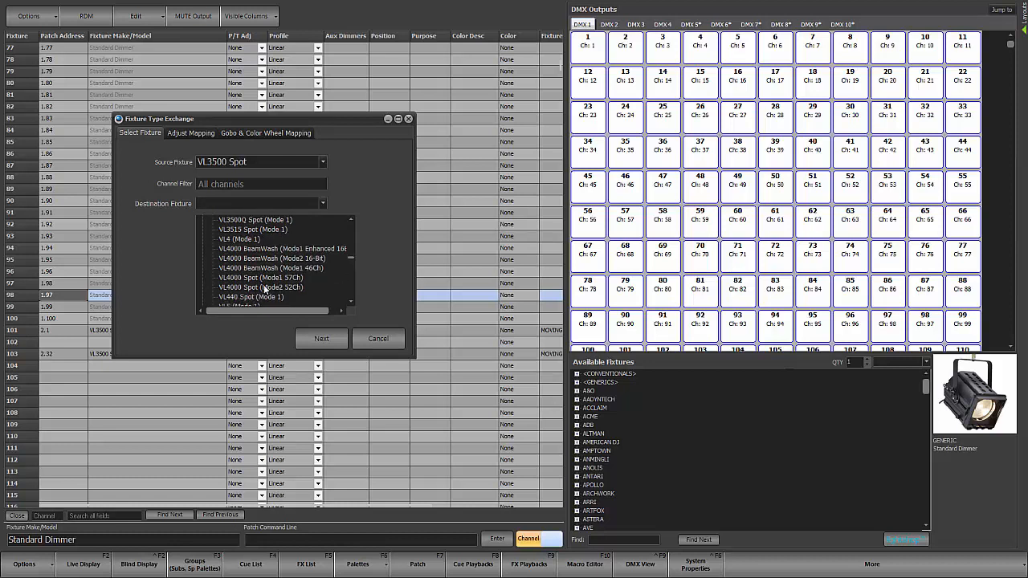
click(248, 278)
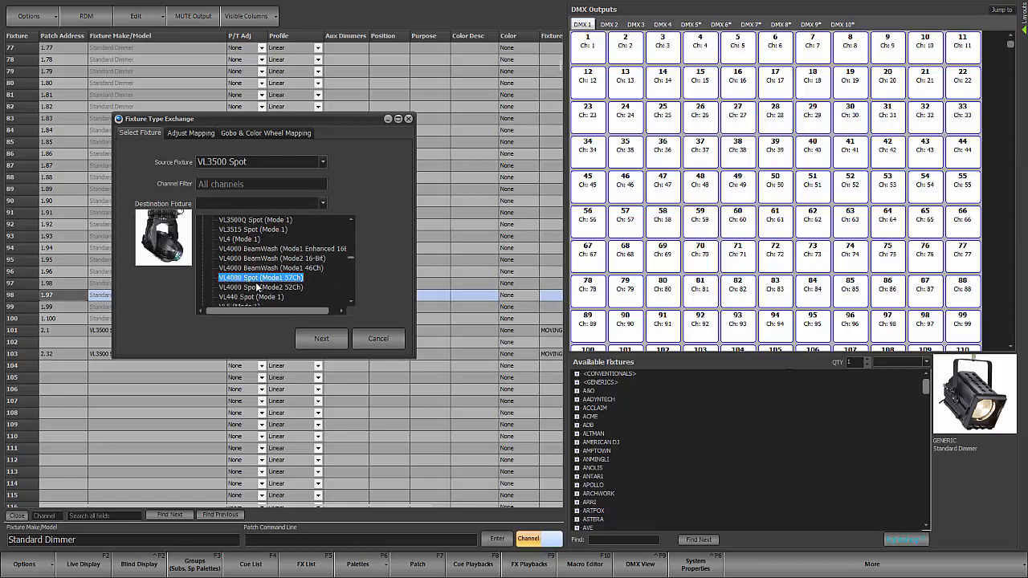
click(321, 341)
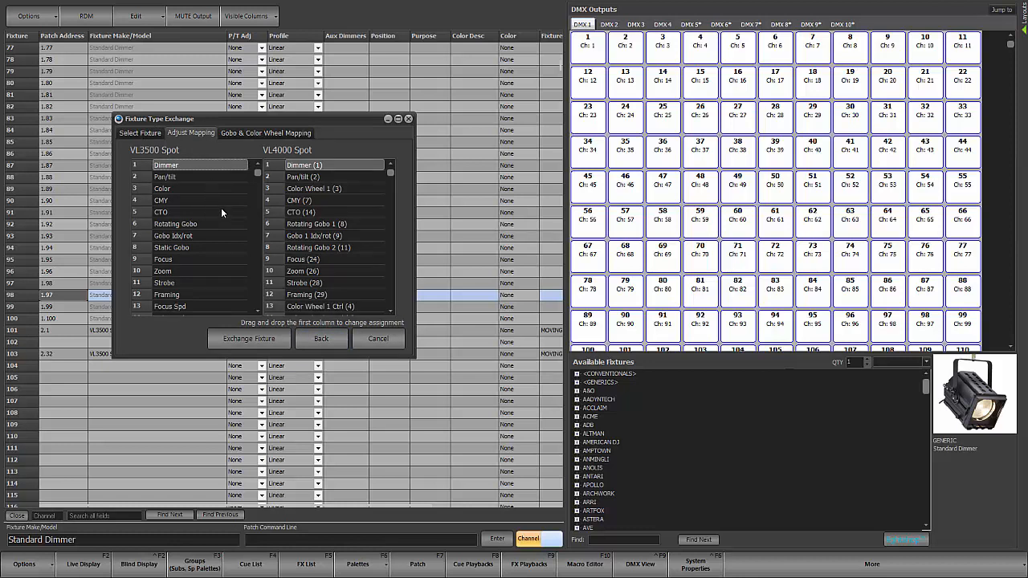
Step: Clear the VL4000 Spot's Gobo Wheel 2 Ctrl (13) assignment in row 16, opposite the VL3500 Spot's Gobo Spd
scroll(224, 209, down, 6)
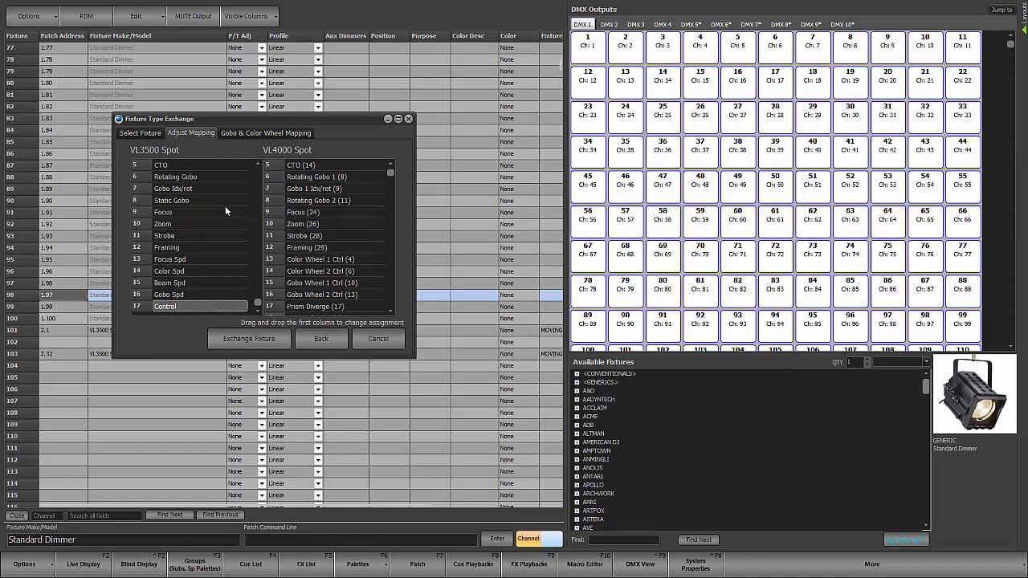
click(200, 293)
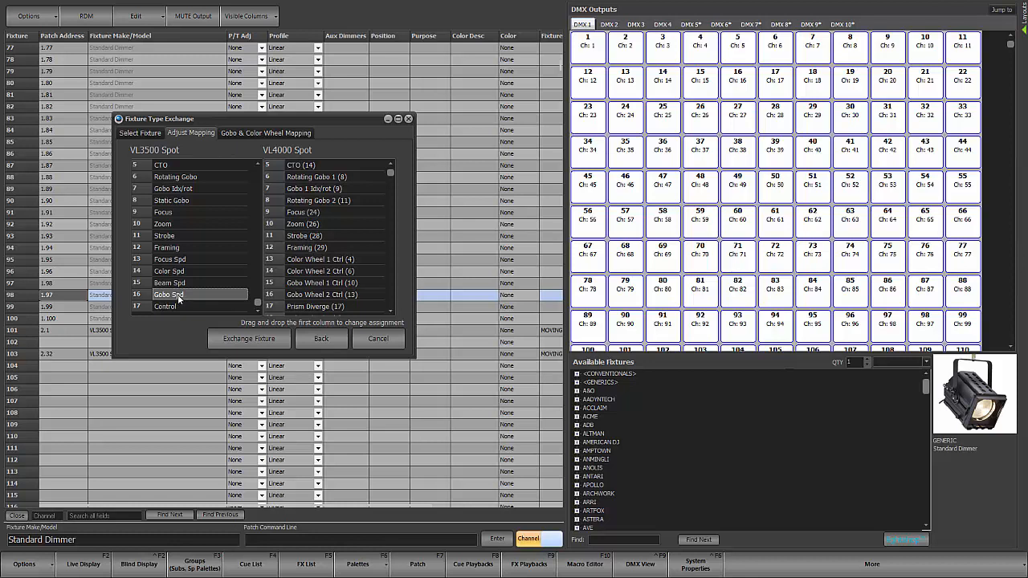
click(306, 294)
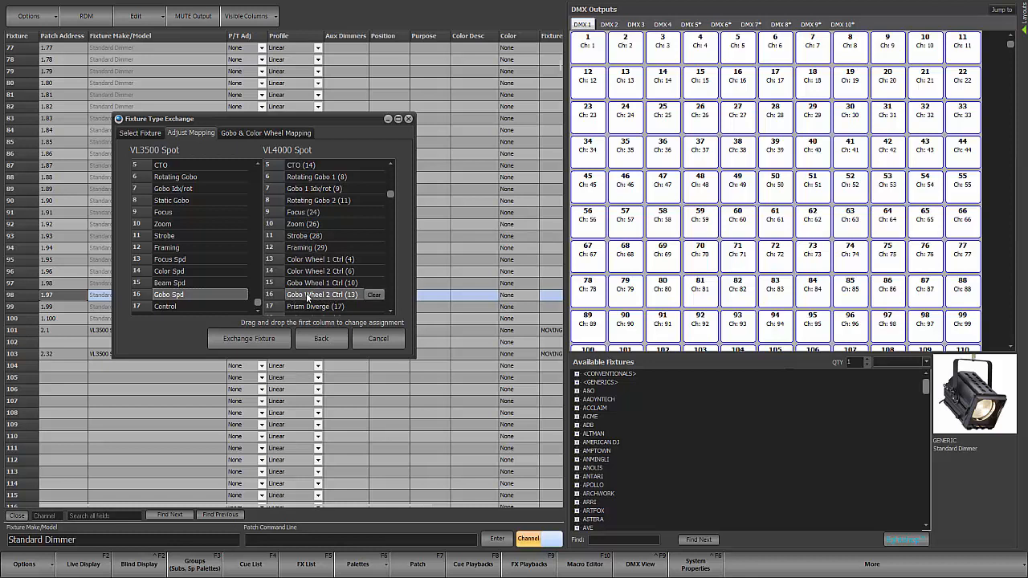
click(373, 296)
Step: Move Gobo Timing (36) up the VL4000 Spot mapping list toward the empty row opposite Gobo Spd
click(390, 314)
click(390, 313)
click(390, 313)
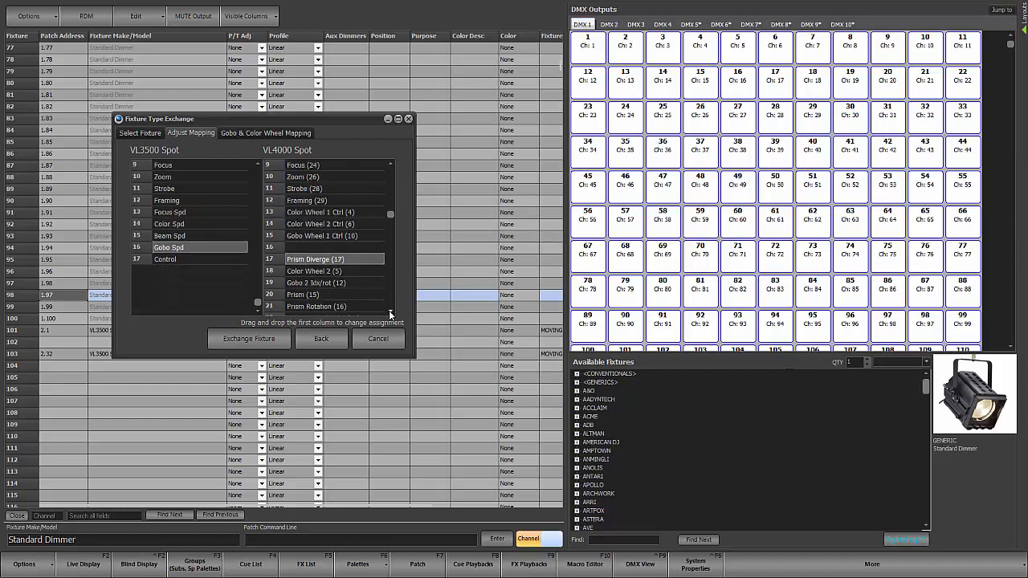
click(390, 314)
click(390, 313)
click(391, 313)
click(390, 314)
click(390, 313)
click(390, 313)
click(390, 313)
click(390, 313)
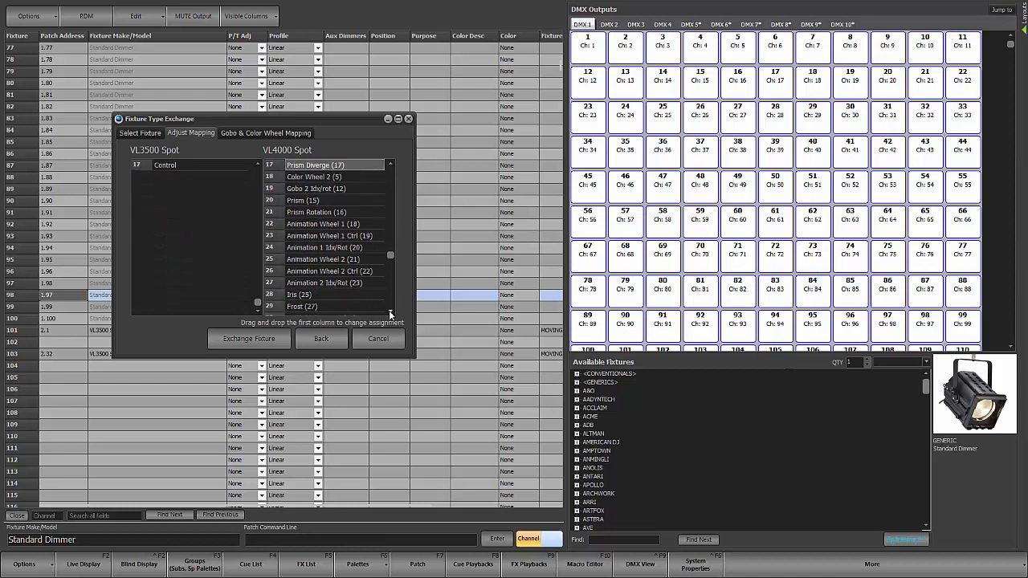
click(390, 313)
click(390, 313)
click(390, 313)
click(390, 314)
click(390, 313)
click(390, 314)
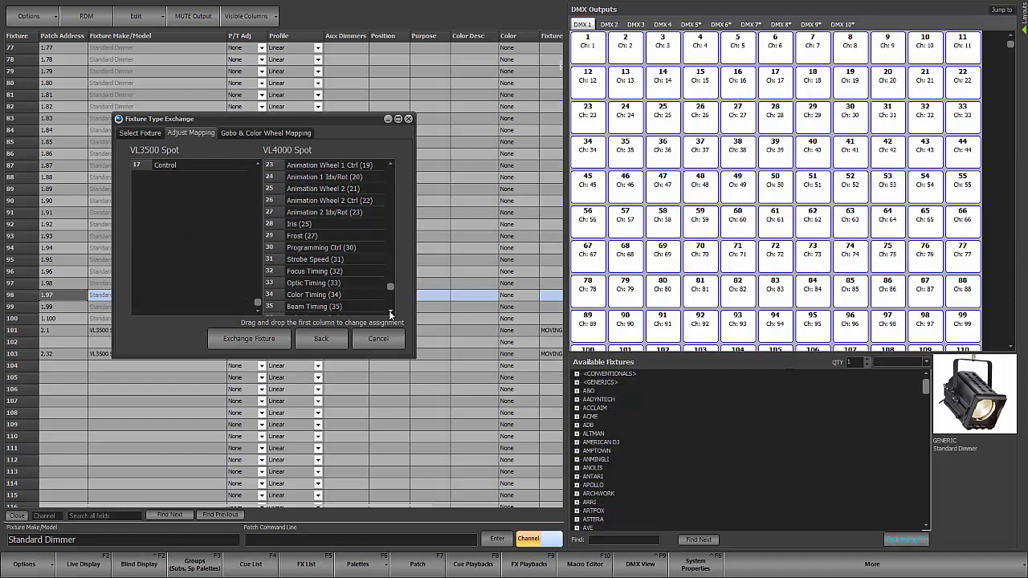
click(390, 313)
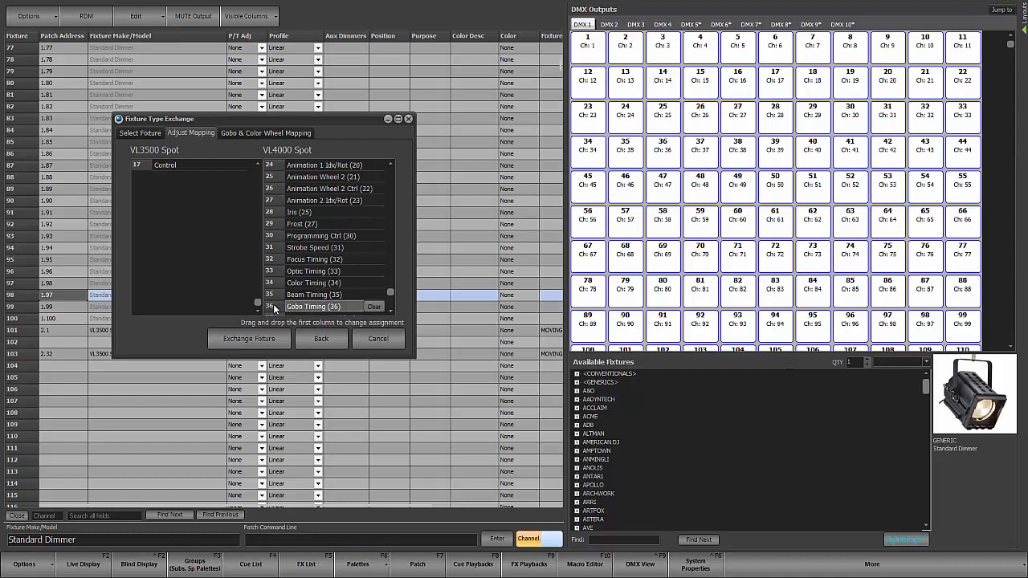
drag(273, 303, 283, 252)
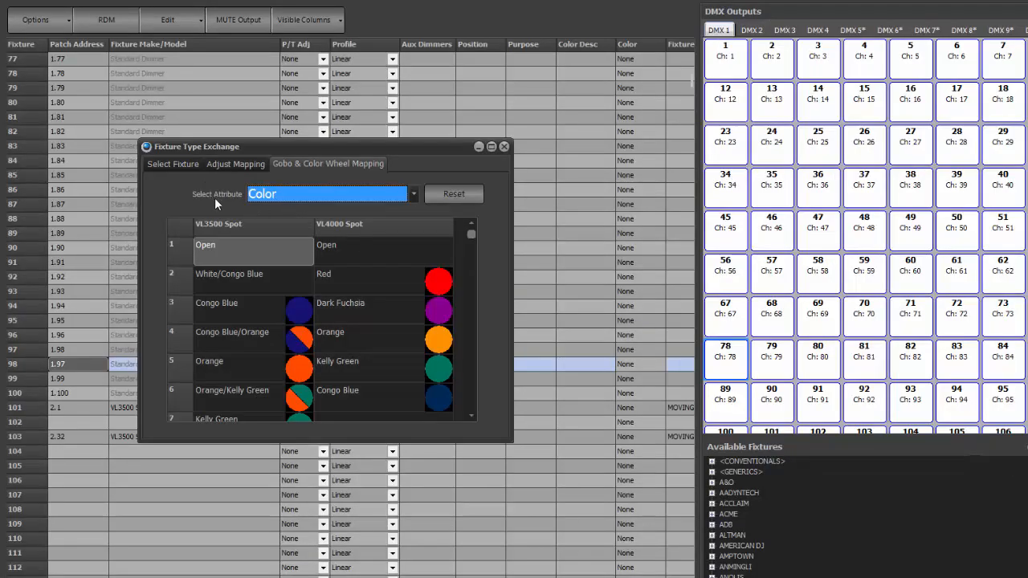
Step: In the gobo and color wheel mapping, map the VL3500 Spot's rotating Gobo 1 to Leafy B/U and return to the attribute mapping
click(412, 195)
click(374, 227)
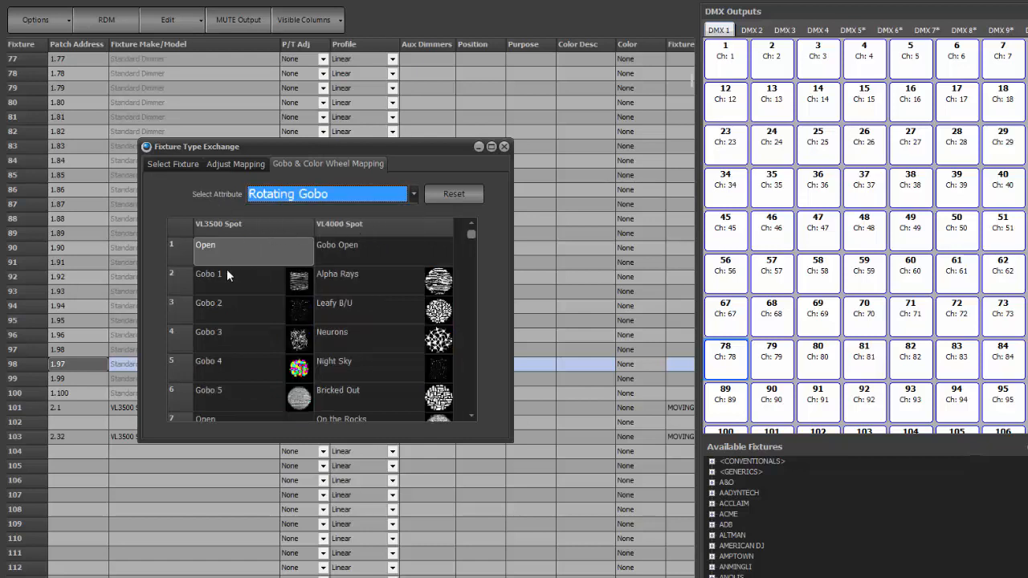
click(244, 283)
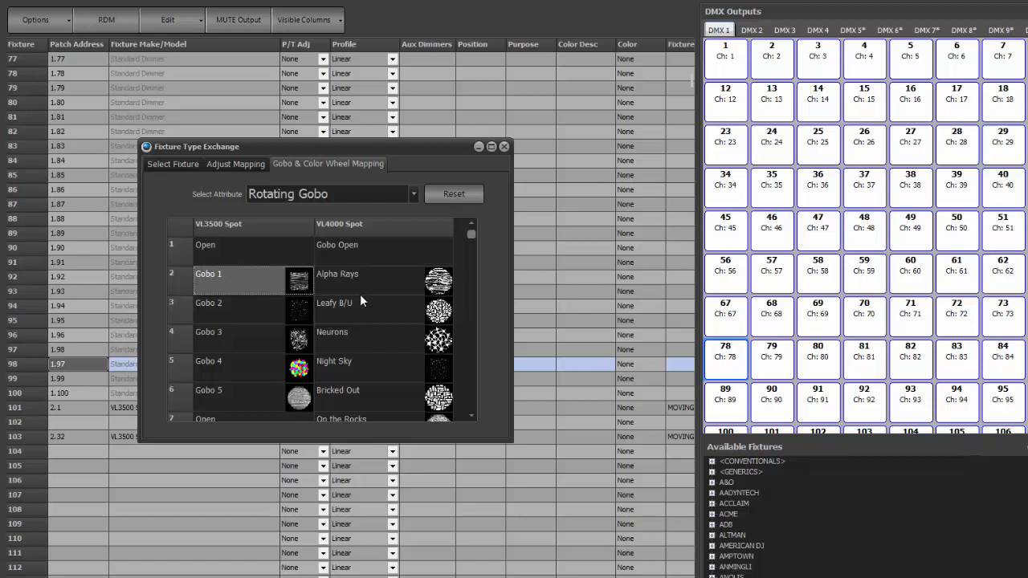
click(380, 287)
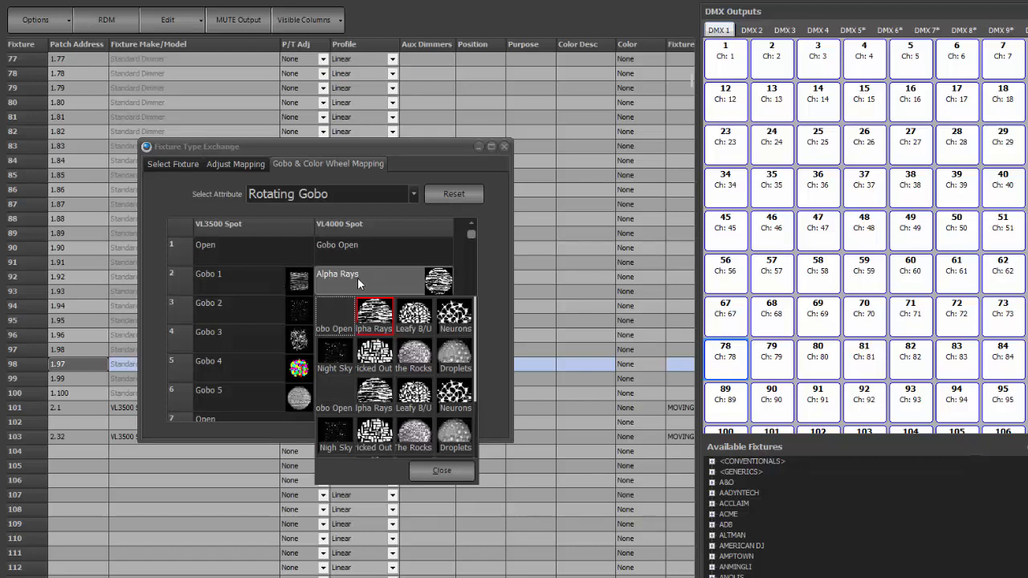
click(412, 316)
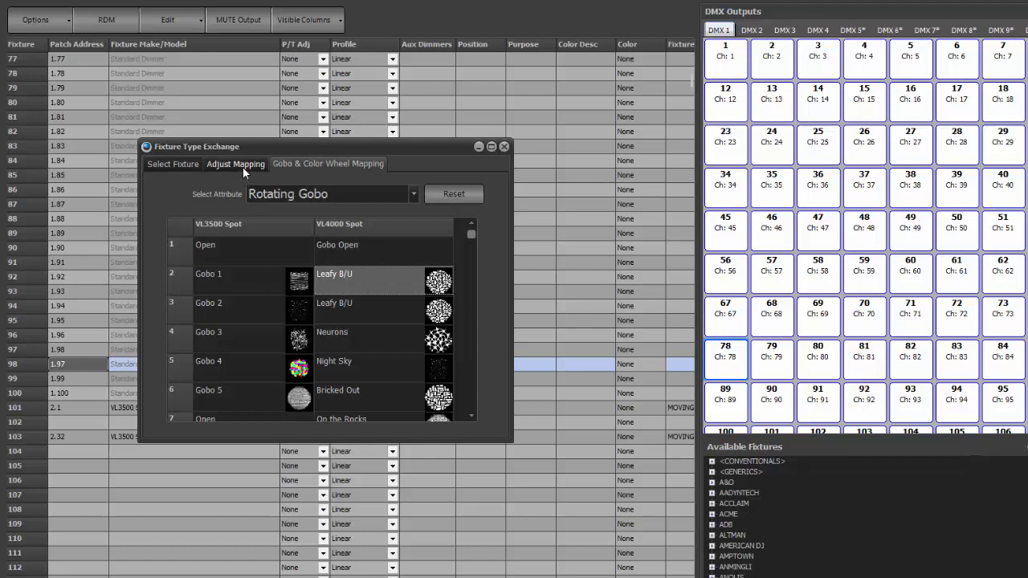
click(179, 163)
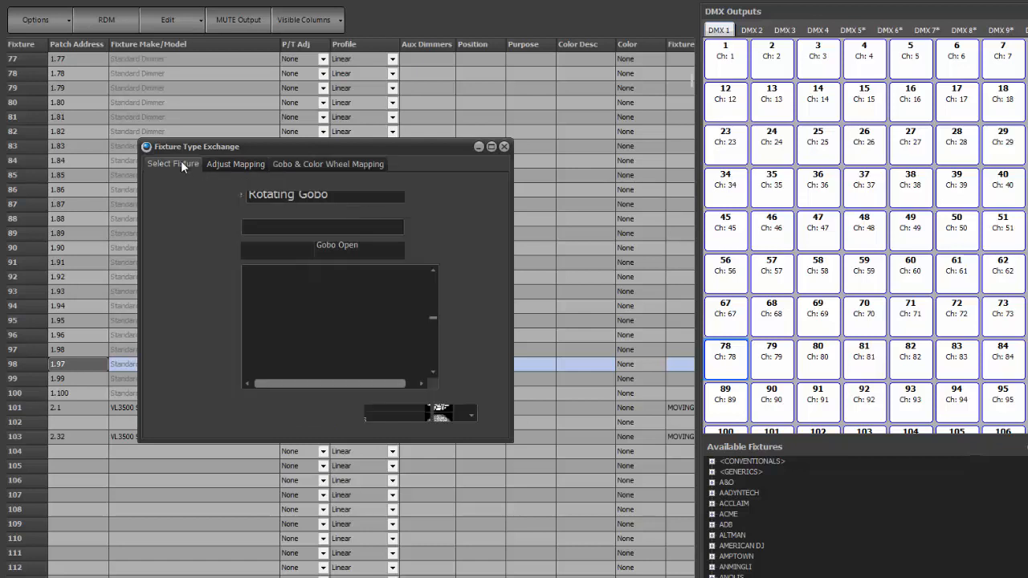
click(241, 163)
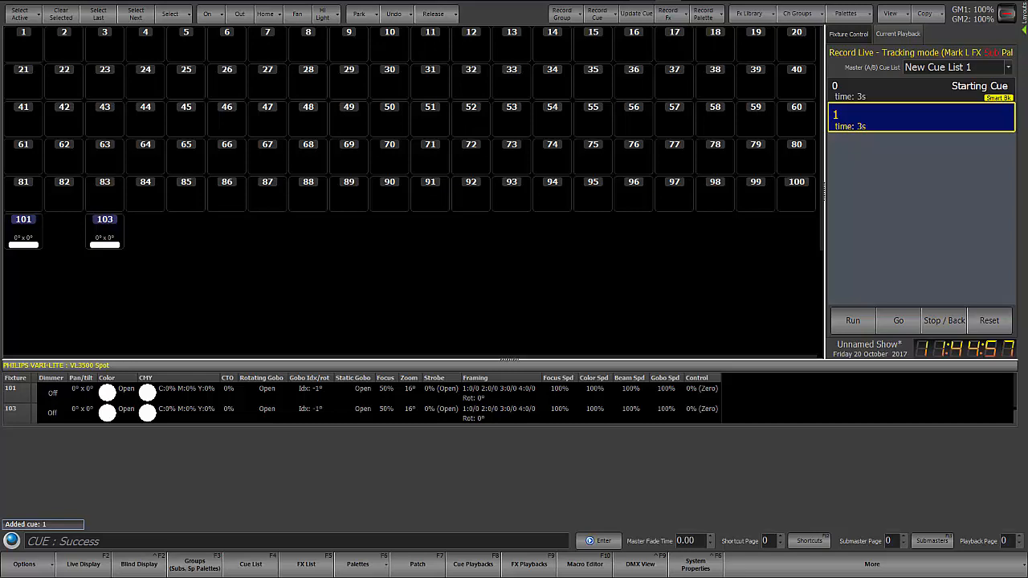
Step: Set the cue record increment in the system's show defaults to 2 and apply the change
click(696, 564)
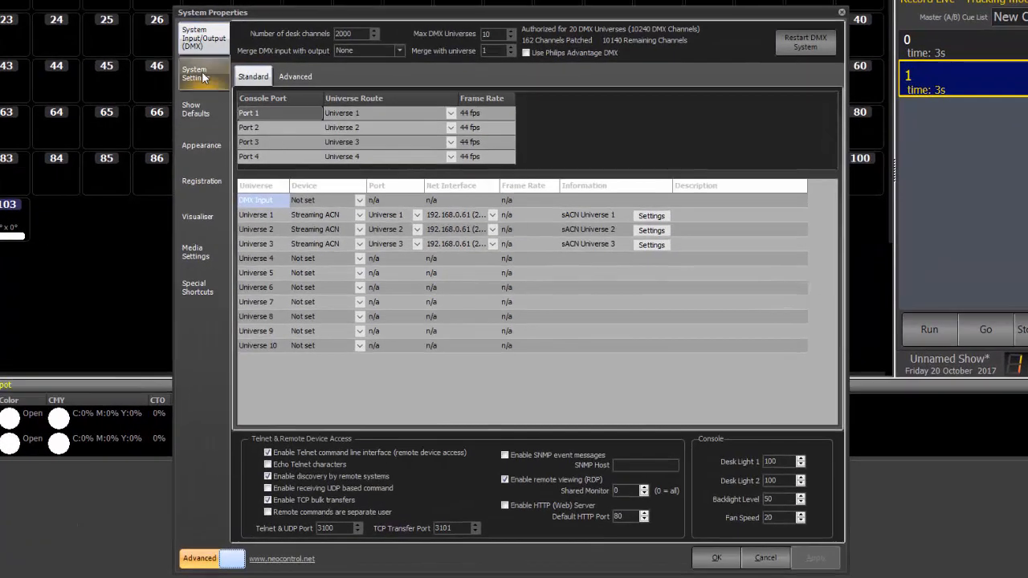
click(204, 77)
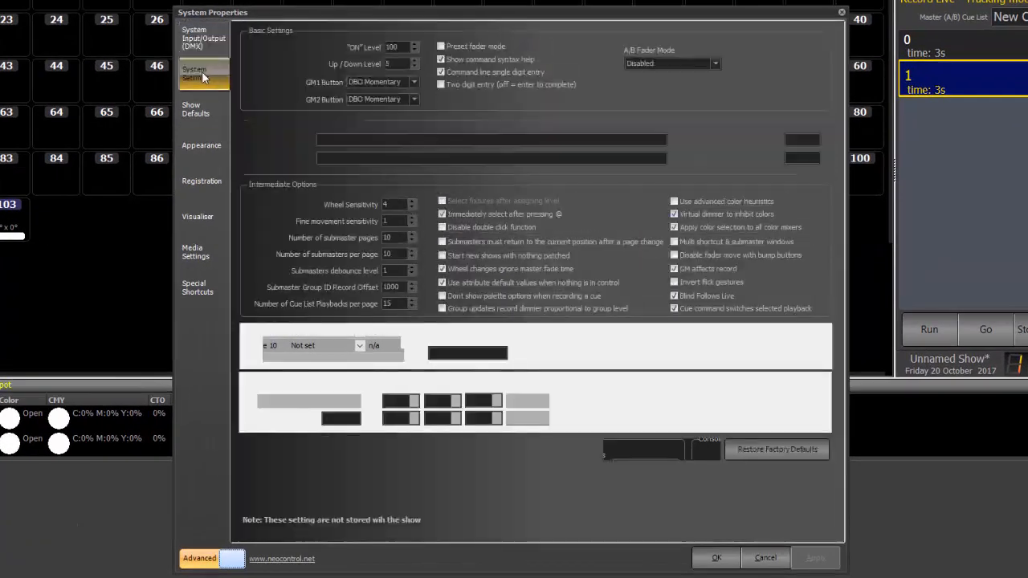
click(207, 115)
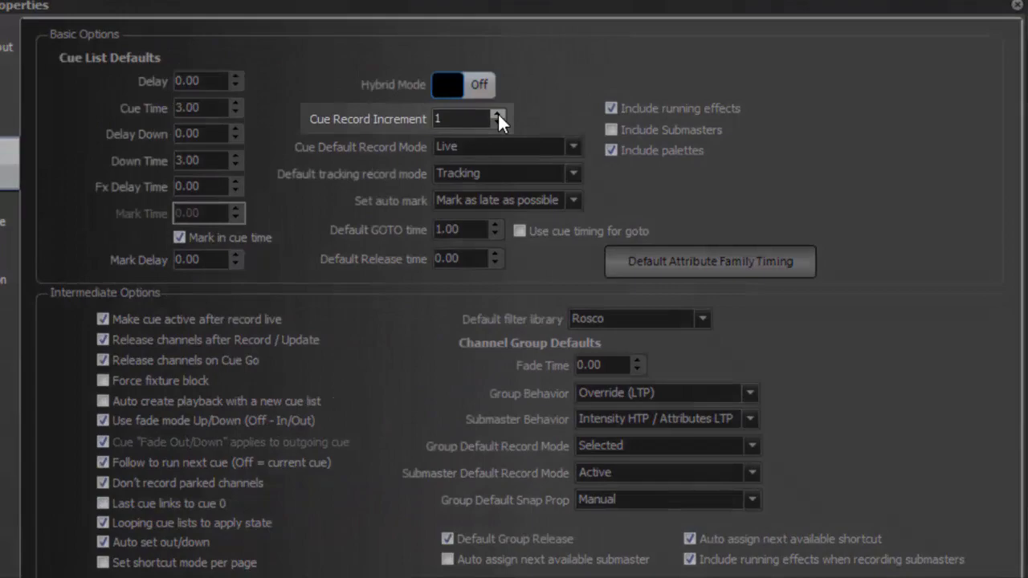
click(497, 113)
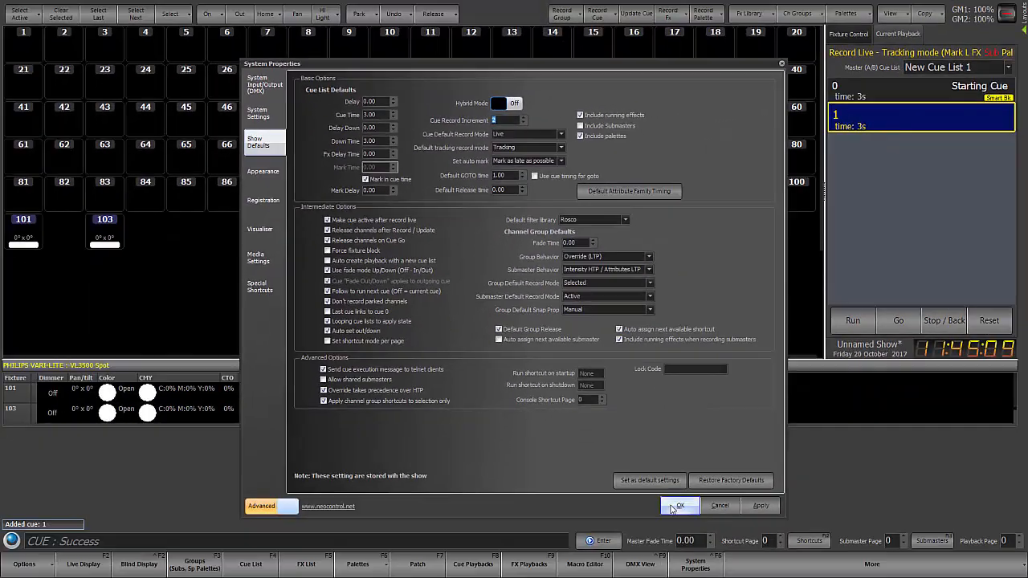
click(669, 501)
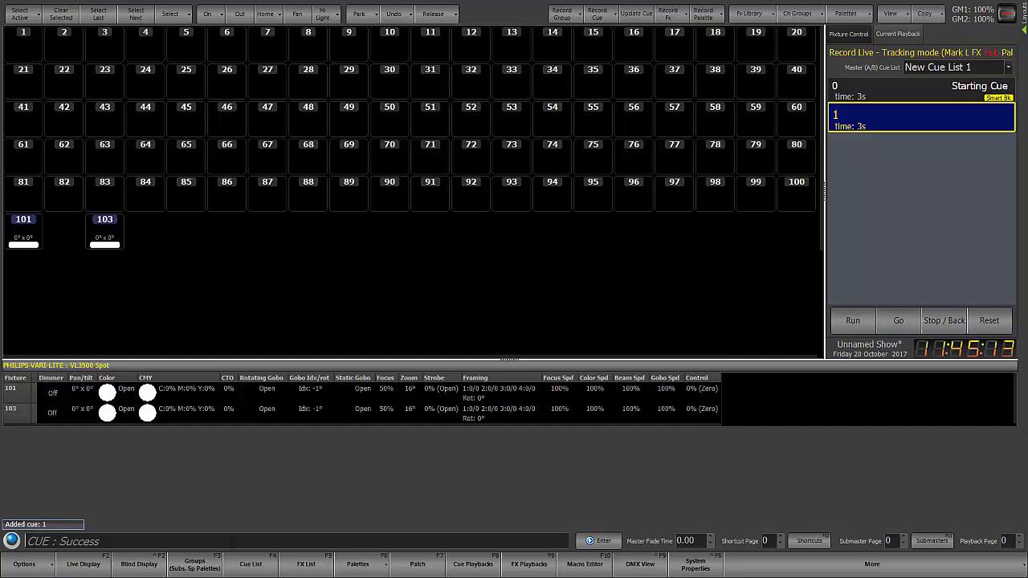
Step: Record the next two cues in New Cue List 1 using automatic cue numbering
key(r)
key(Return)
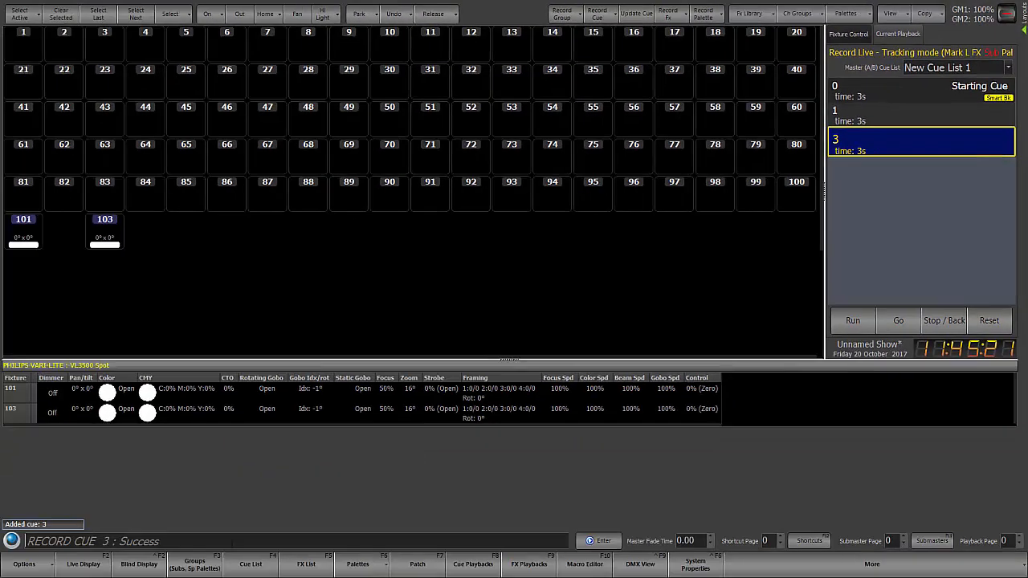
key(r)
key(r)
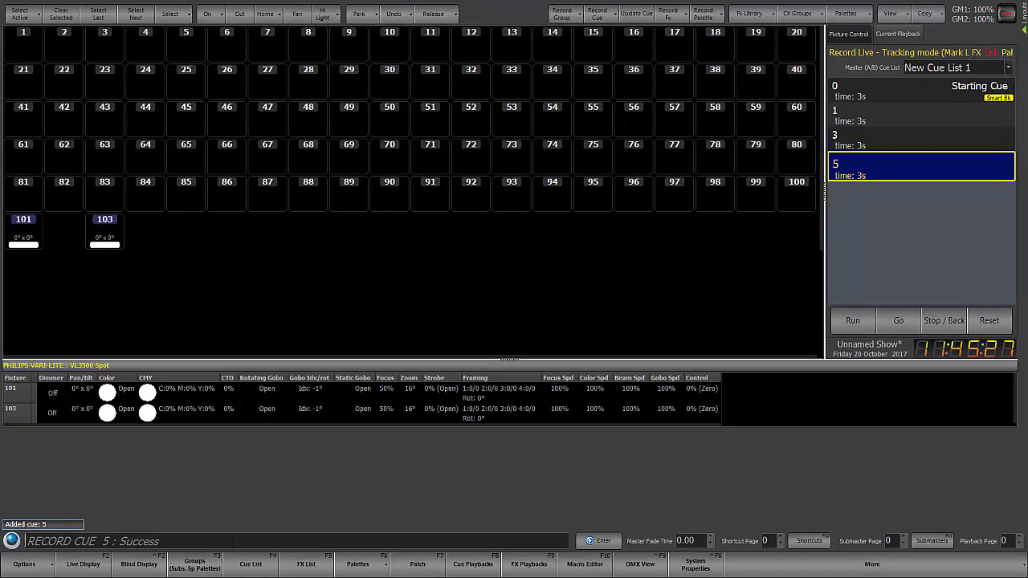
Step: Record point cue 5.5 and one more automatically numbered cue after it in New Cue List 1
key(r)
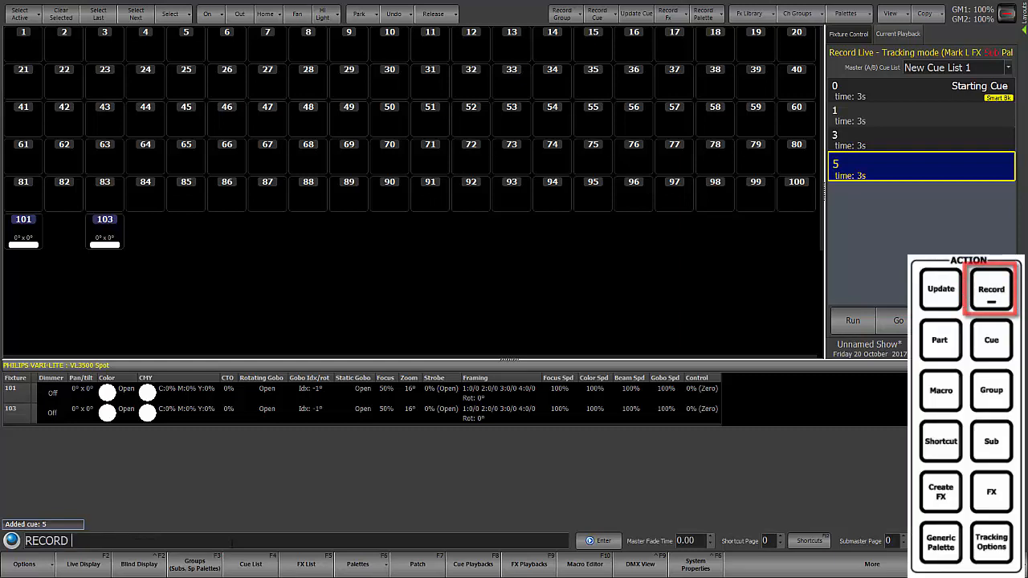
text(5.5)
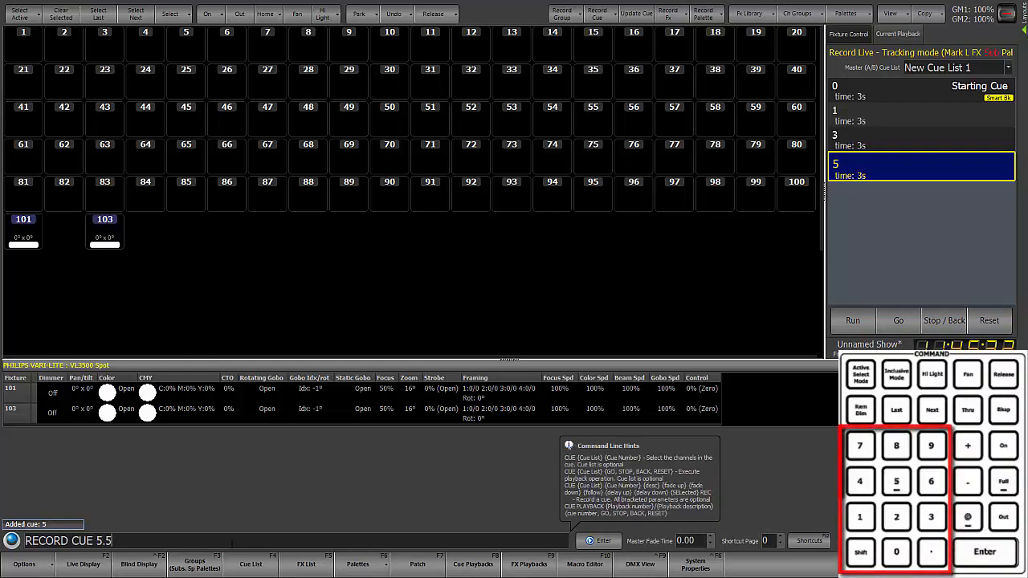
key(Return)
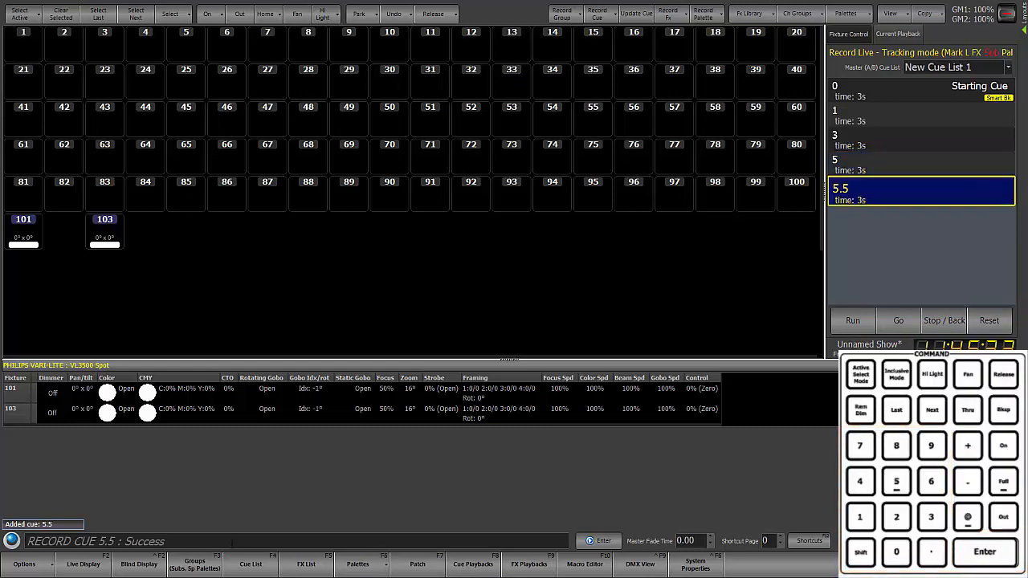
key(r)
key(r)
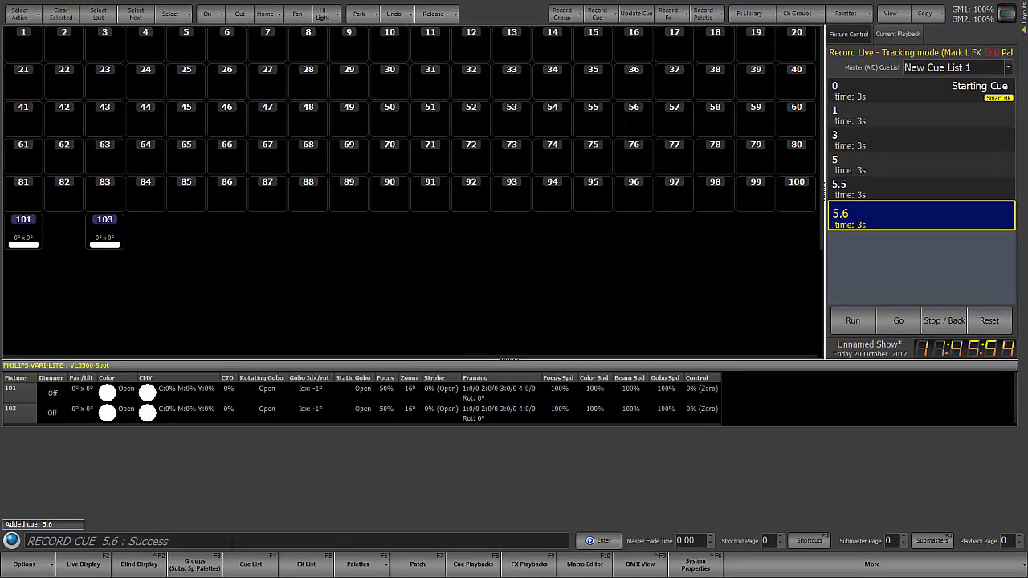
Step: Record point cue 5.65 and one more automatically numbered cue after it in New Cue List 1
text(r)
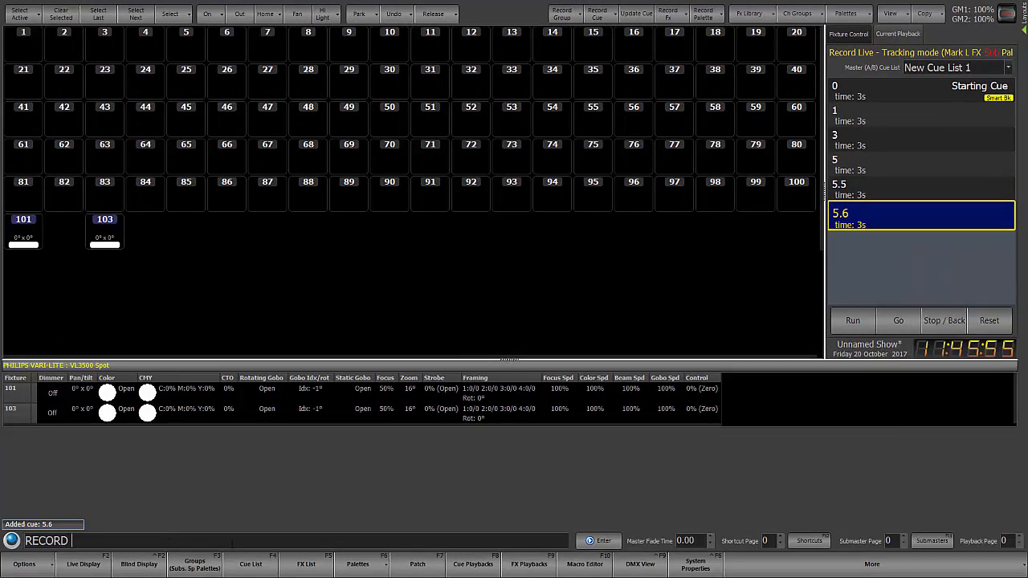
text( cue 5.65)
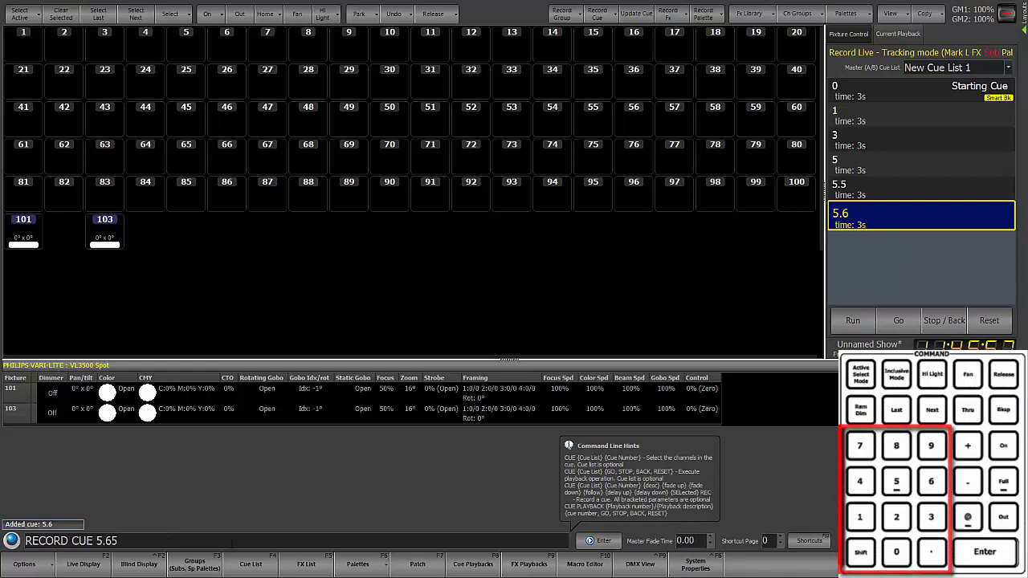
key(Return)
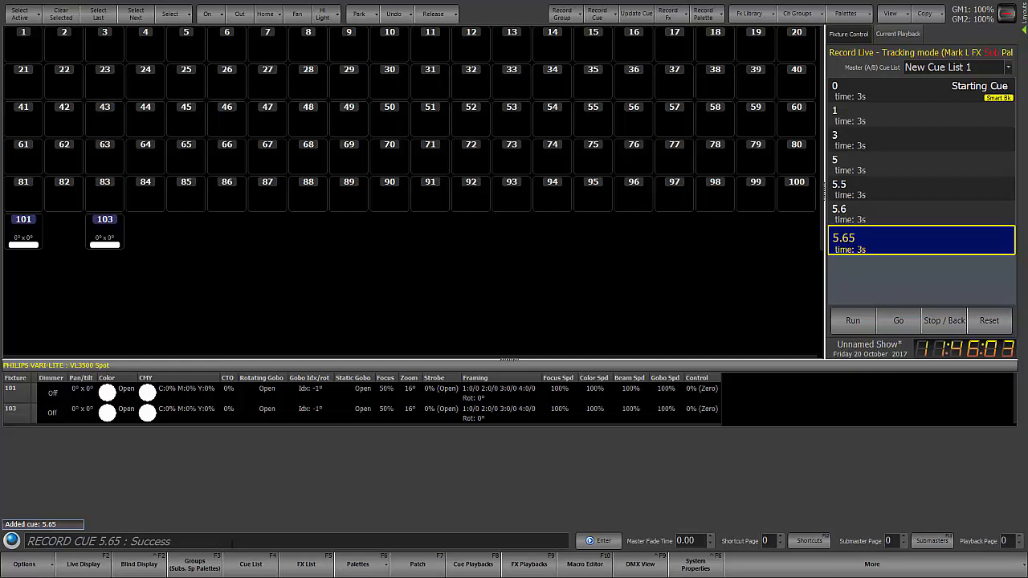
key(r)
key(r)
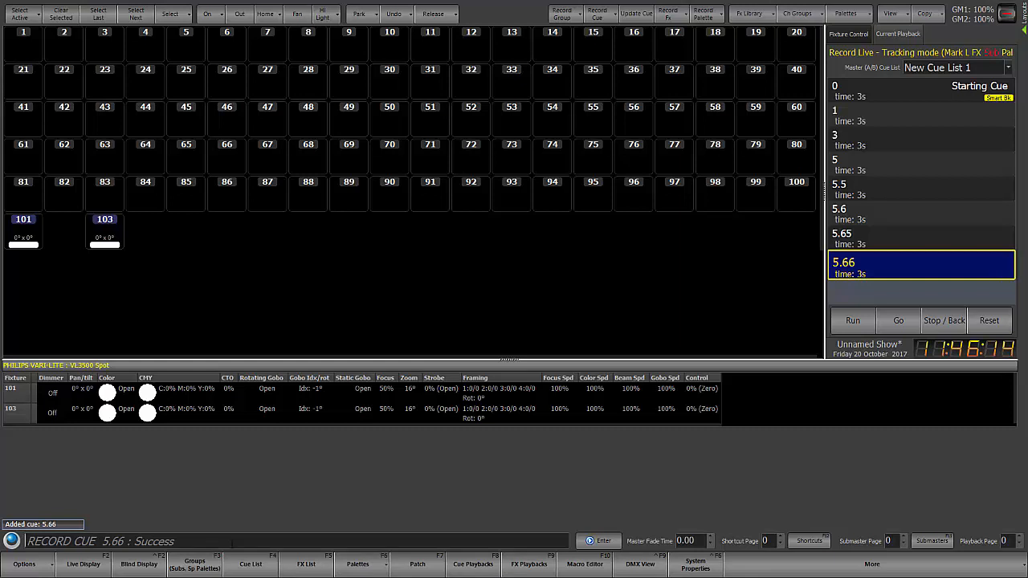
Step: Record cue 6 and two more automatically numbered cues after it in New Cue List 1
text(RECORD CUE 6)
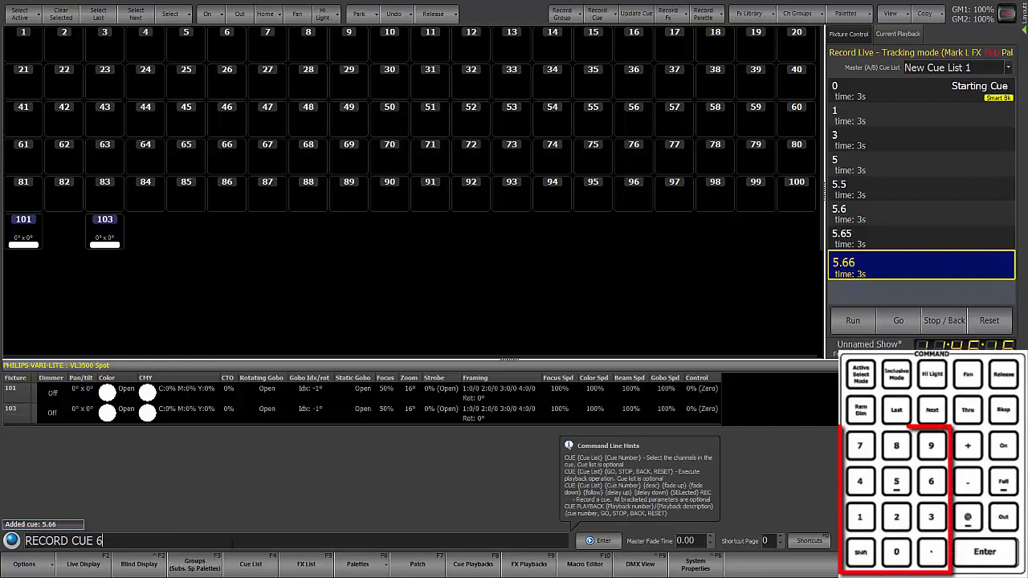
key(Return)
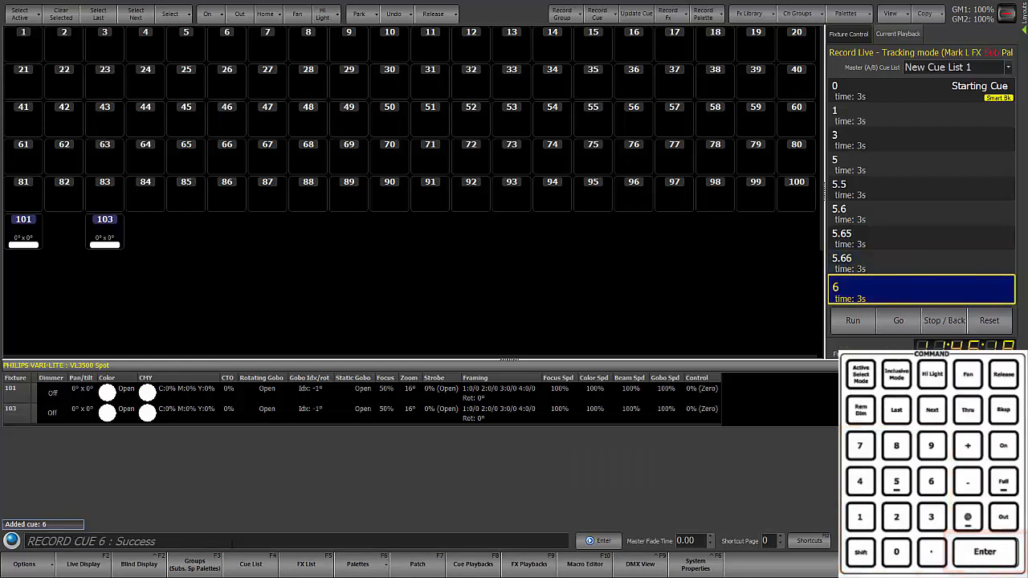
key(r)
key(r)
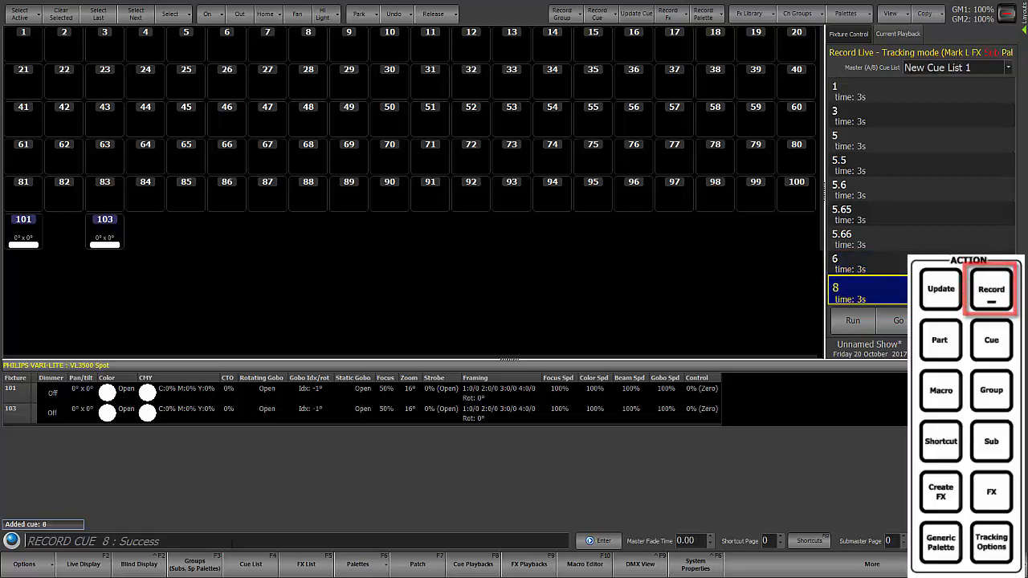
key(r)
key(r)
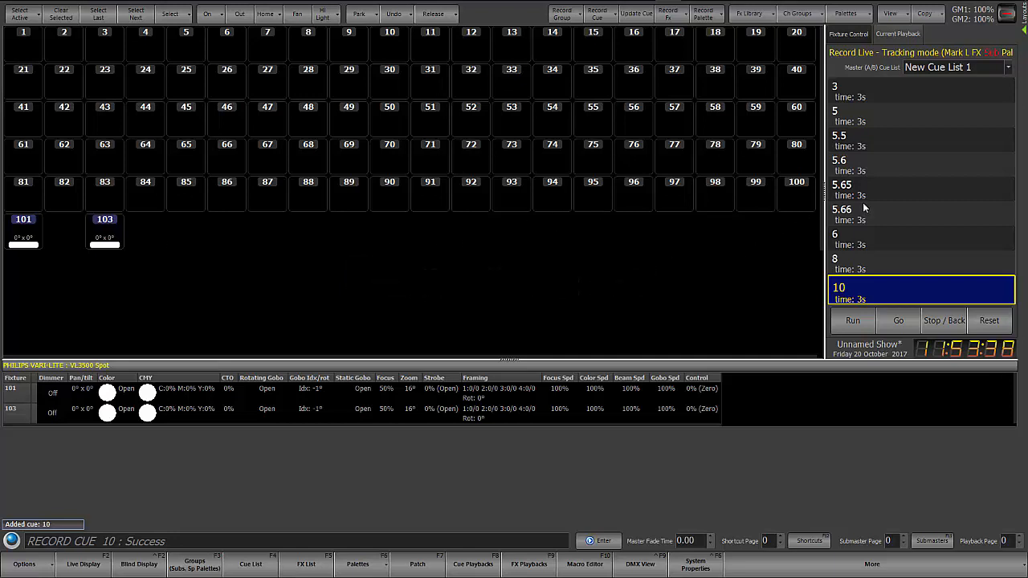
Step: Switch the channel display to Dockable Frame and dock a new Programmer view of channels along its upper edge
click(890, 14)
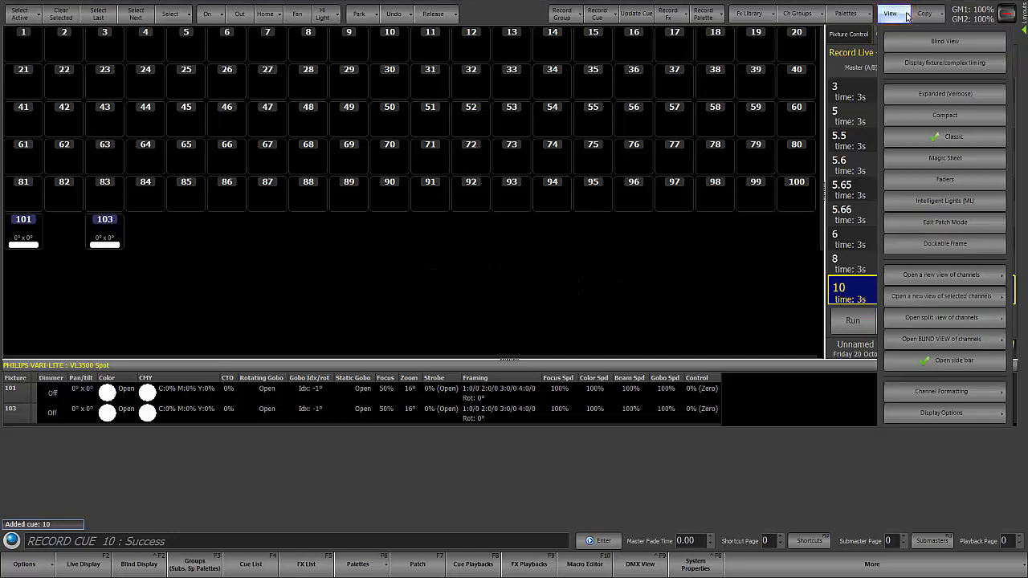
click(933, 251)
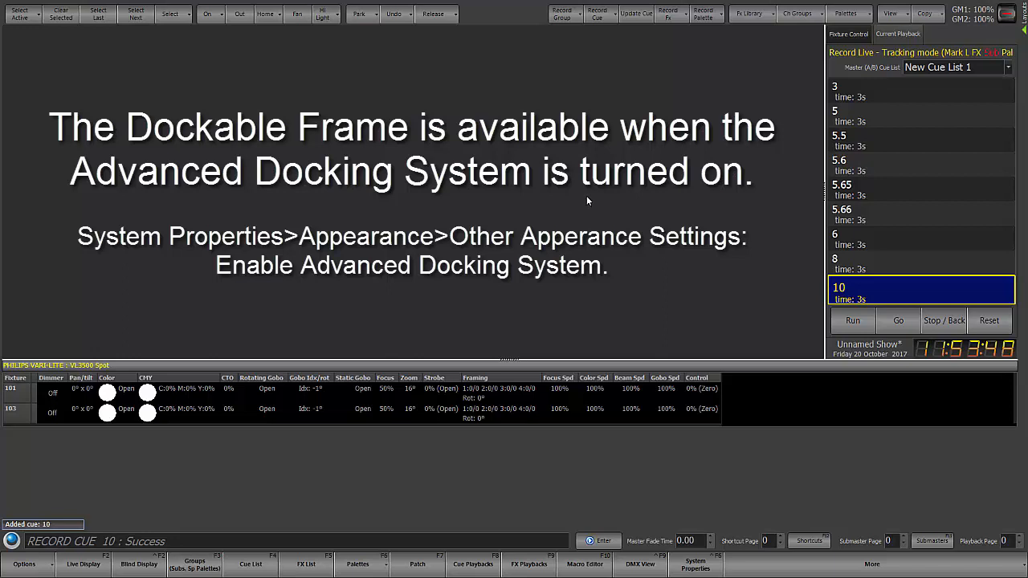
click(897, 18)
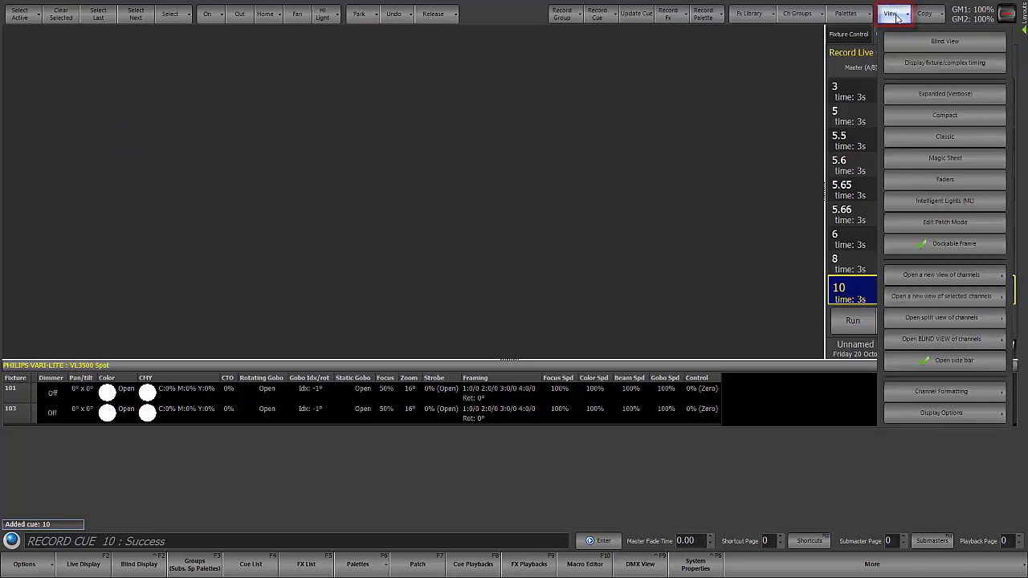
click(929, 279)
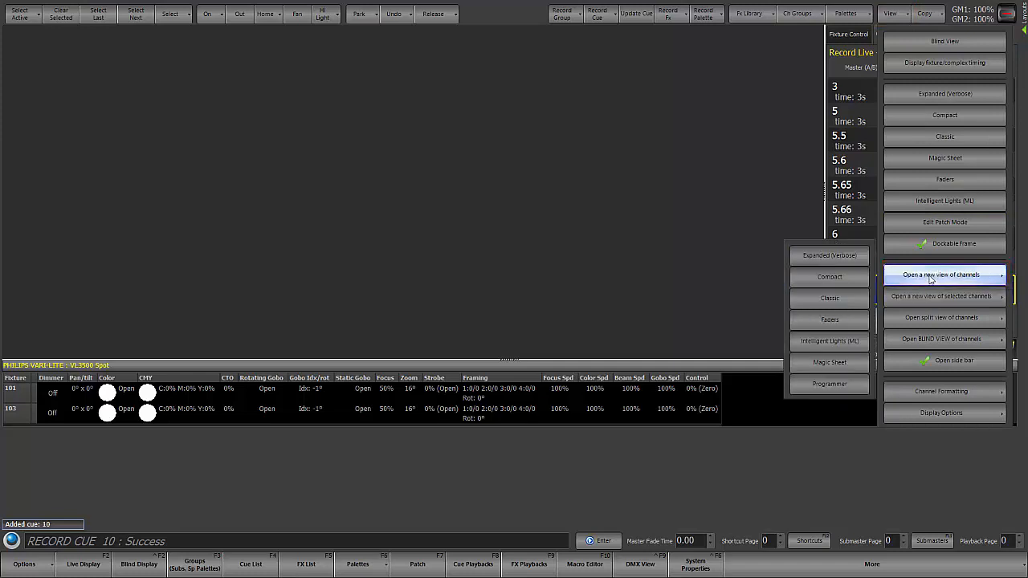
click(829, 384)
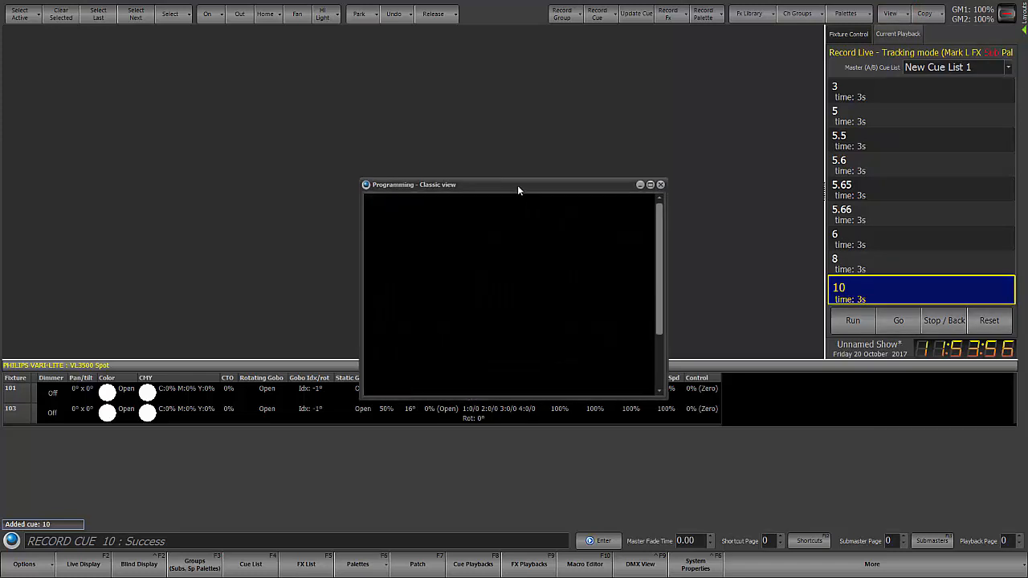
drag(518, 188, 413, 46)
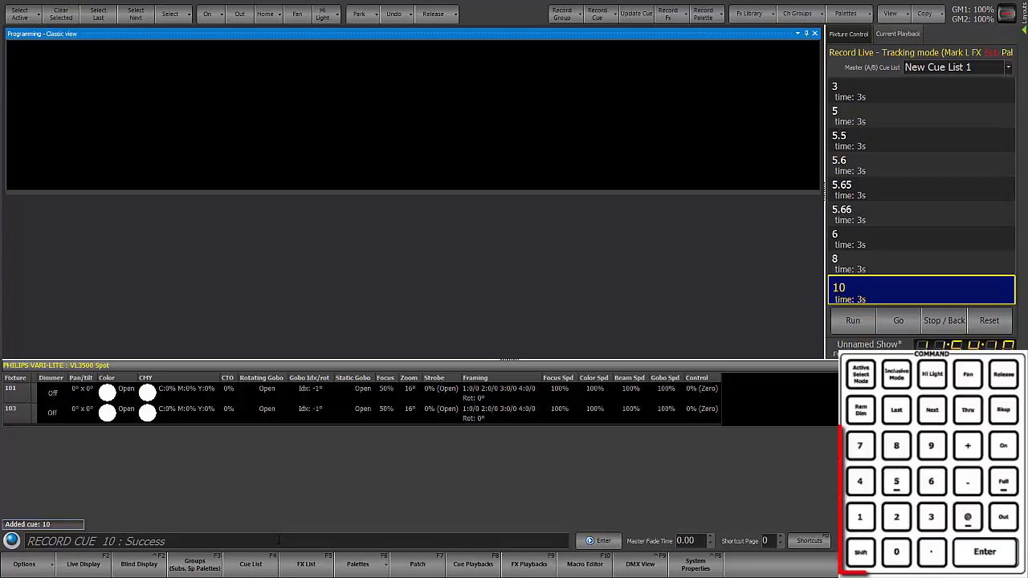
Step: Set fixture 101 to full and channels 1 thru 5 to 30%
text(101f)
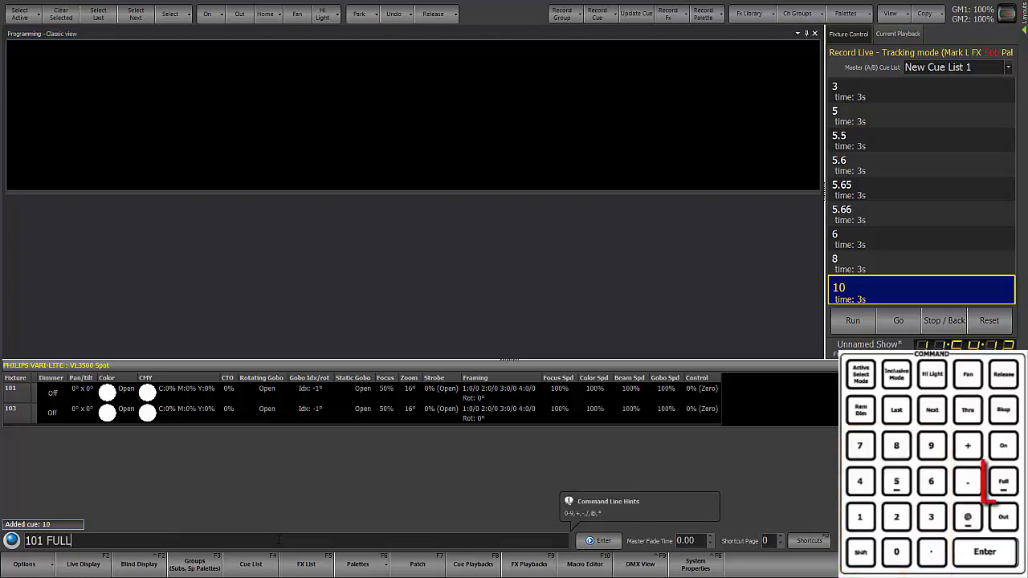
key(Return)
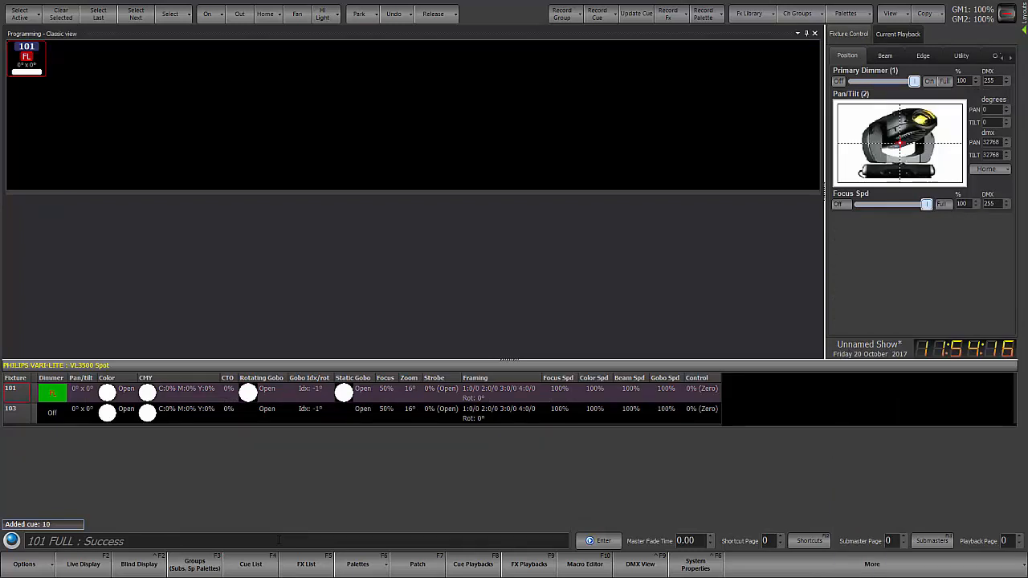
text(1)
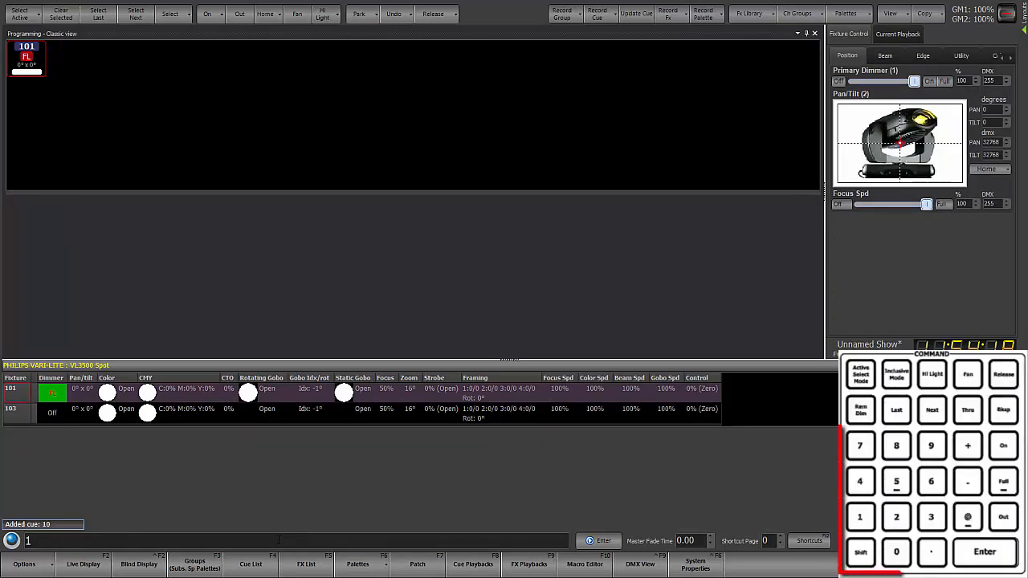
text( thru 5 @ 3)
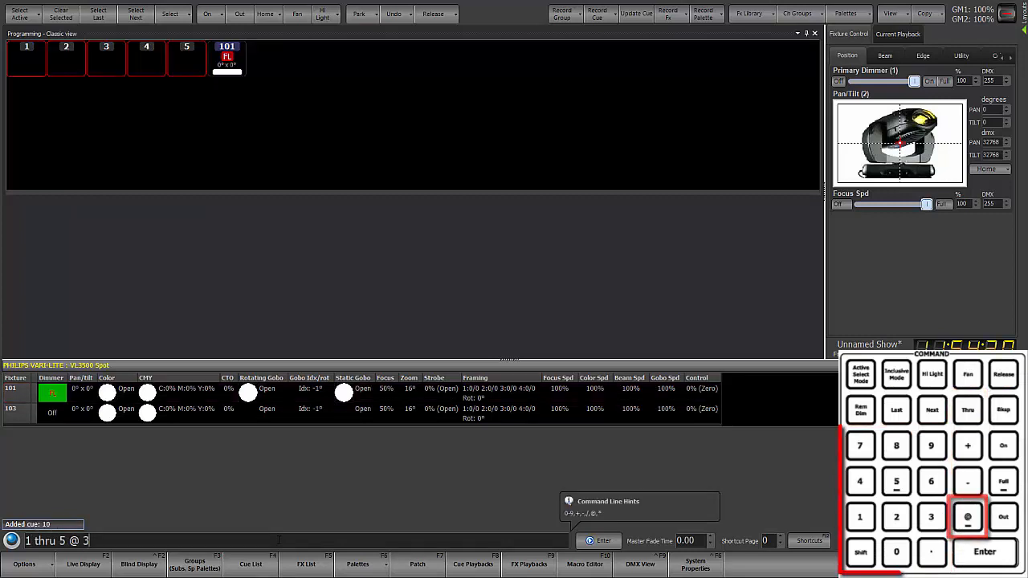
key(Return)
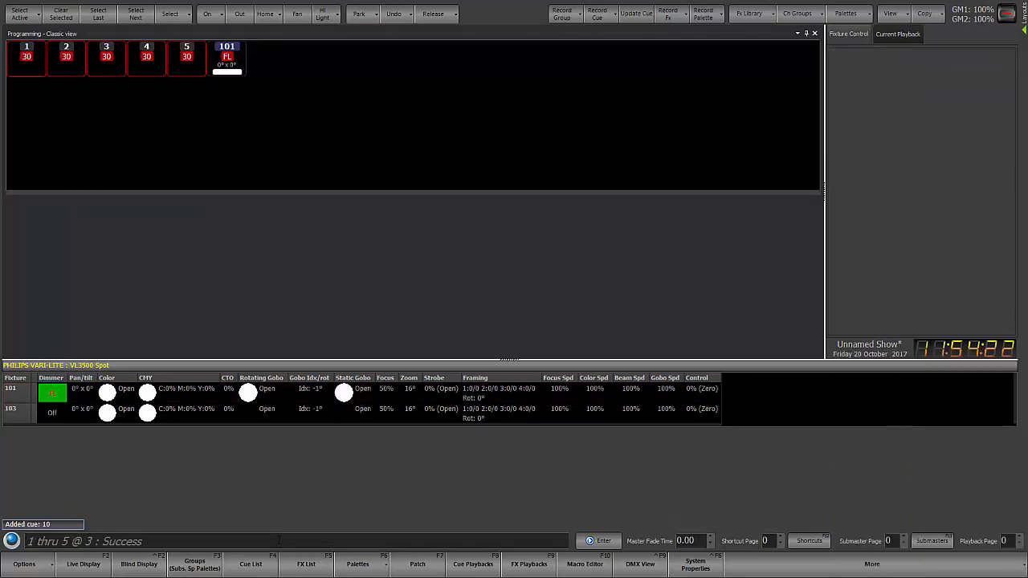
Step: Set channels 51, 53 and 55 to level 5 in the programmer
text(51)
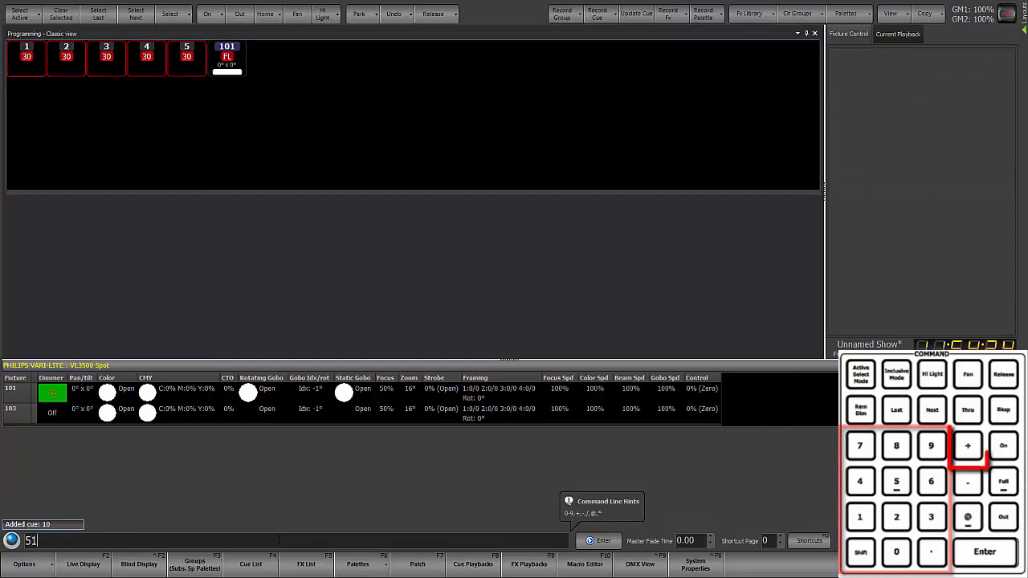
text(+53+55 )
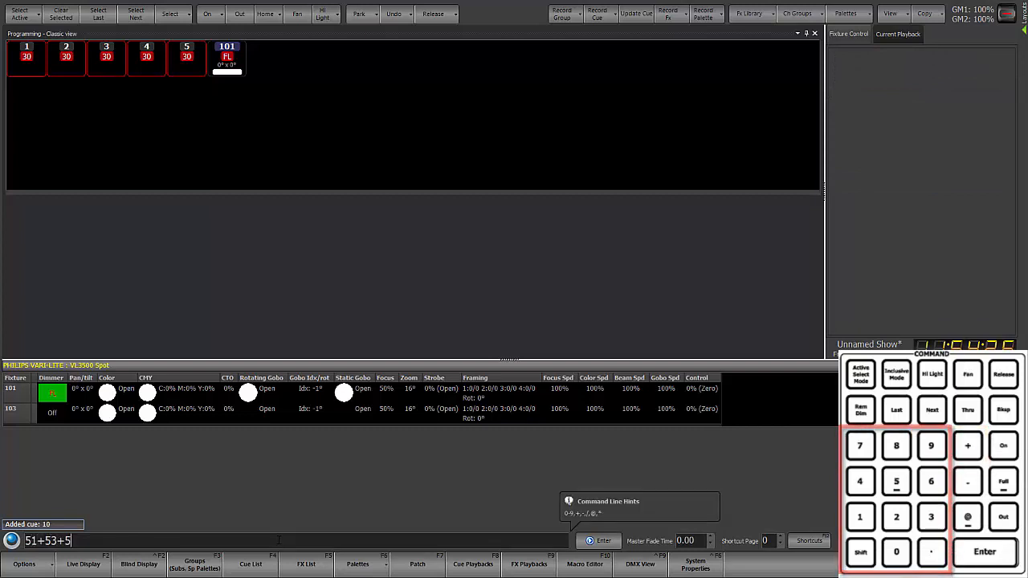
text(@ 5)
key(Return)
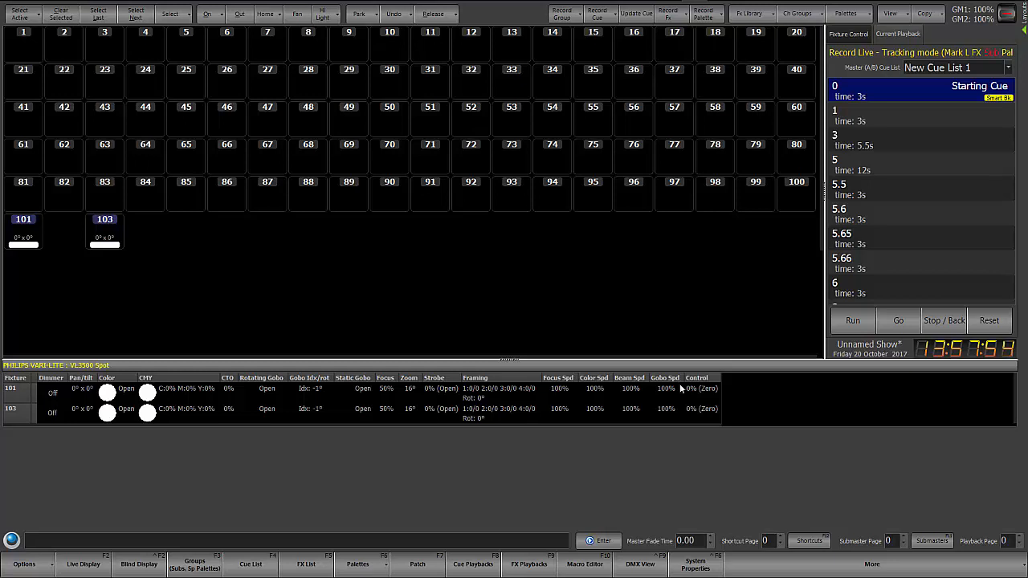
Step: Open the show defaults in the system properties
click(695, 563)
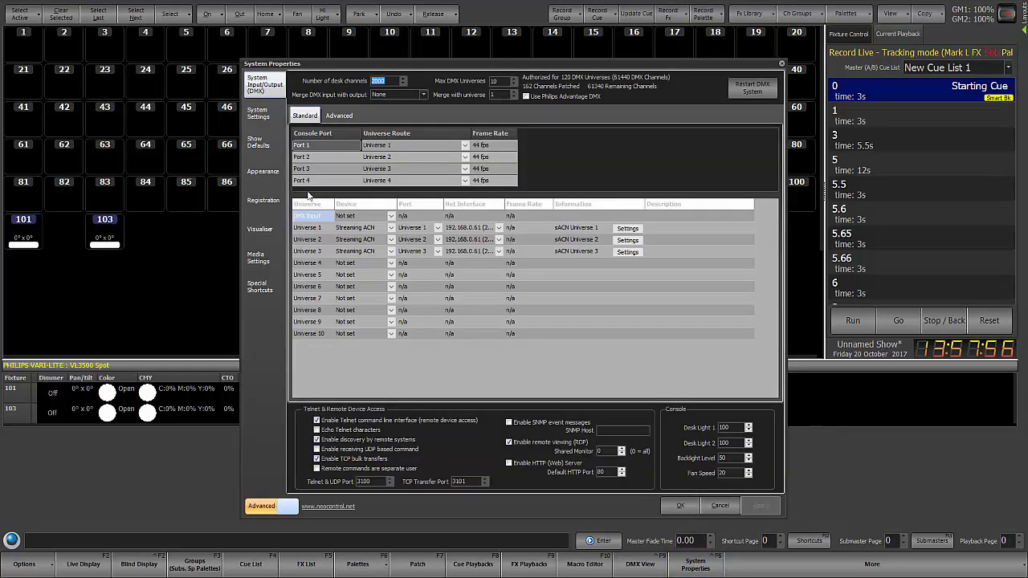
click(258, 141)
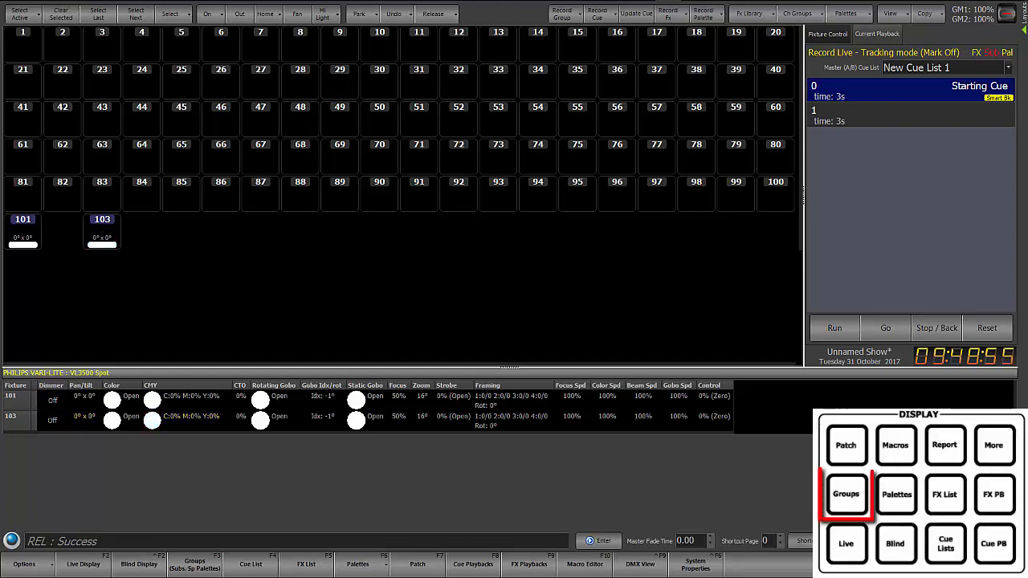
Step: In the groups list, set the bump action of the submaster 10 group to Mark Att and return to the live display
key(F3)
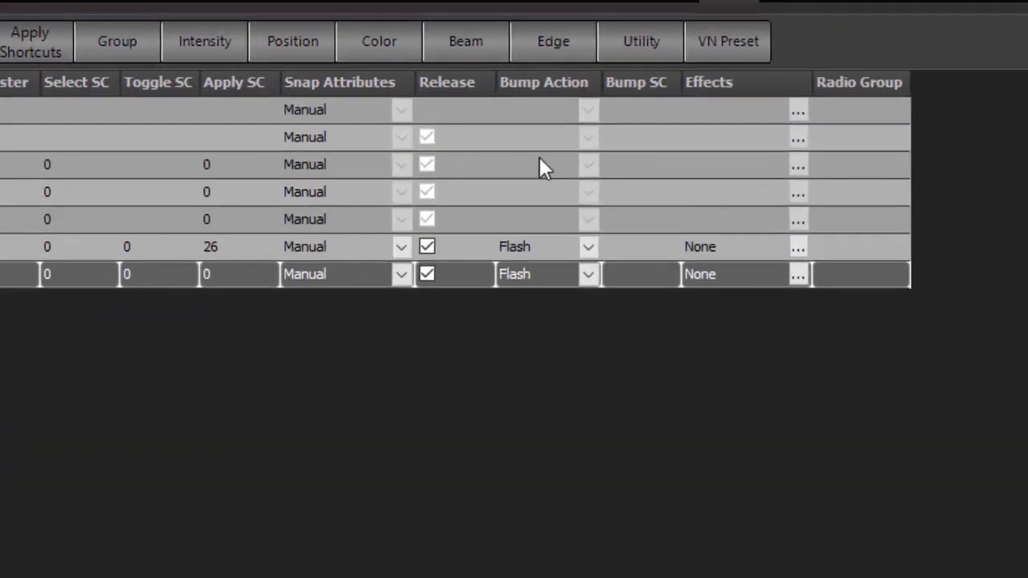
click(587, 273)
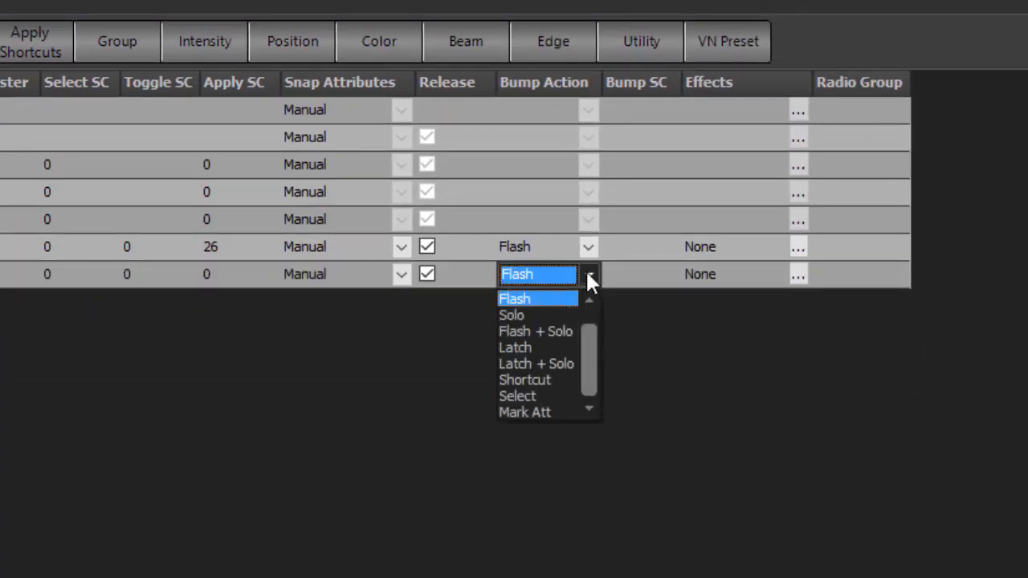
click(566, 410)
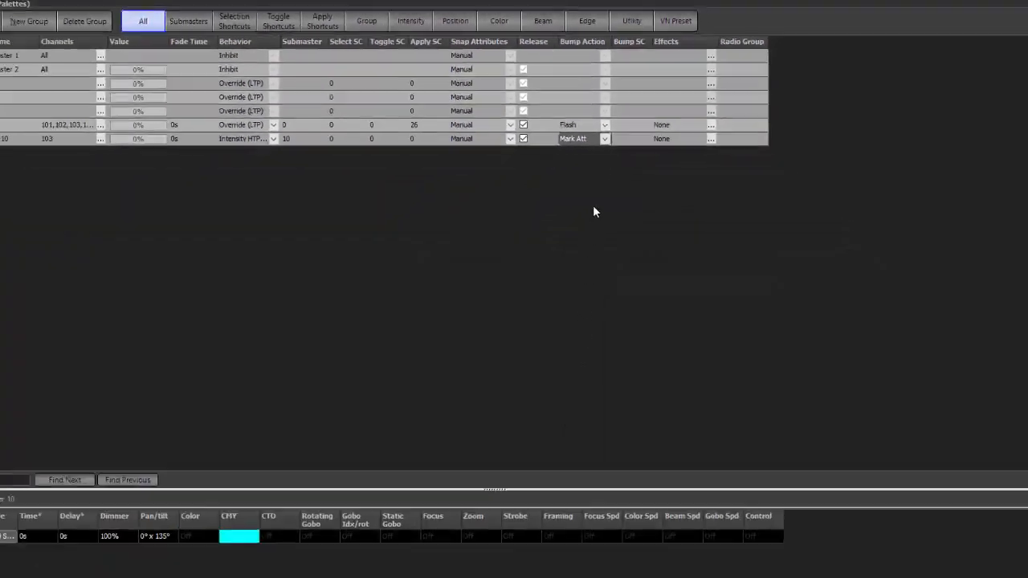
key(Escape)
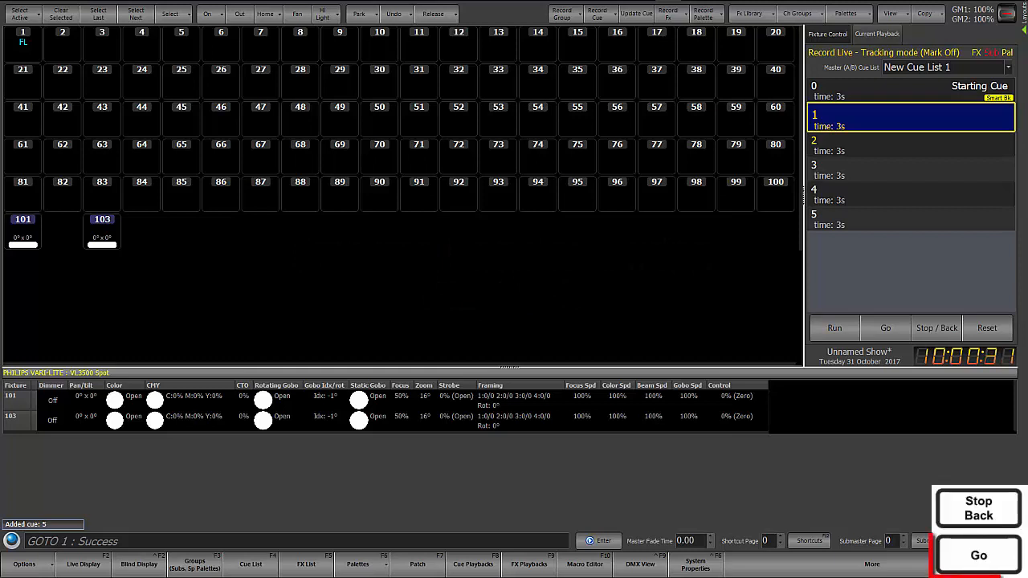
Step: Play back cues 2 through 5 of New Cue List 1 in sequence and view the cue list's track sheet
key(space)
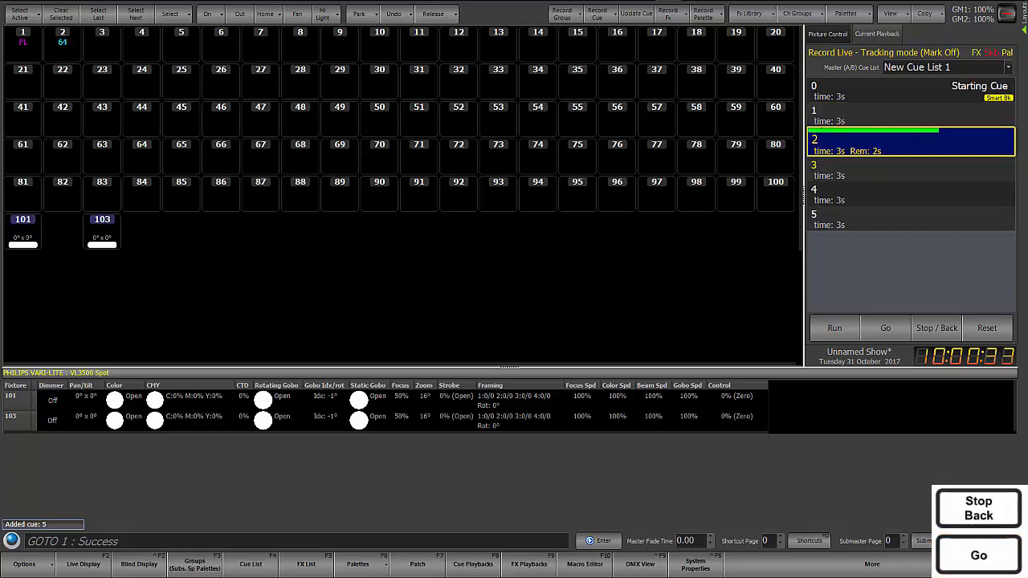
key(space)
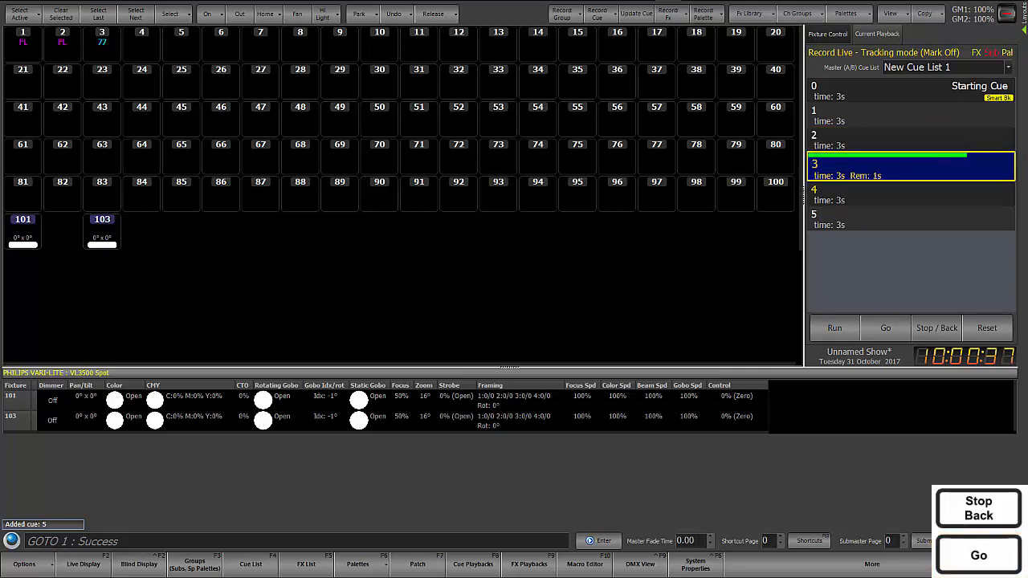
key(space)
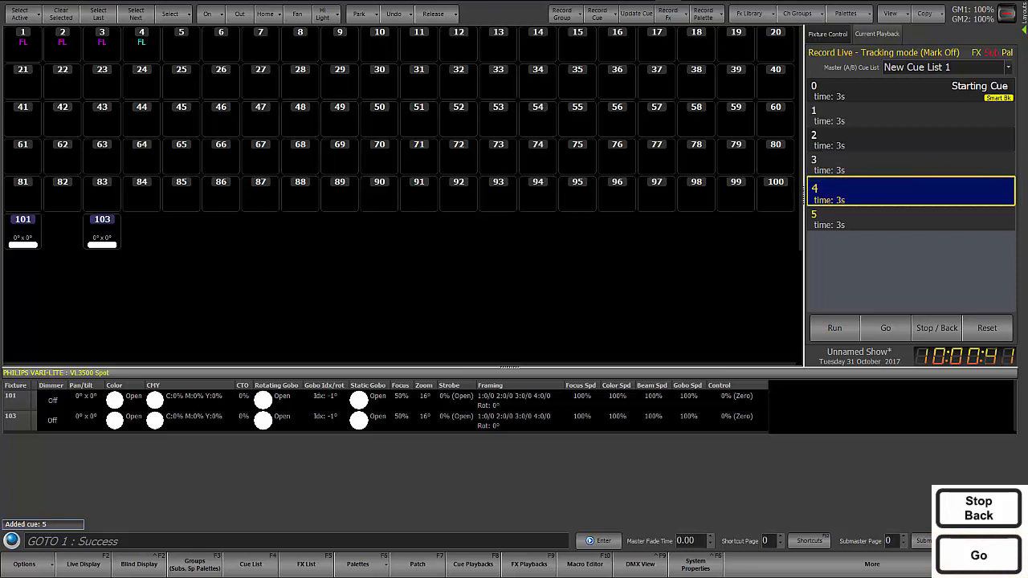
key(space)
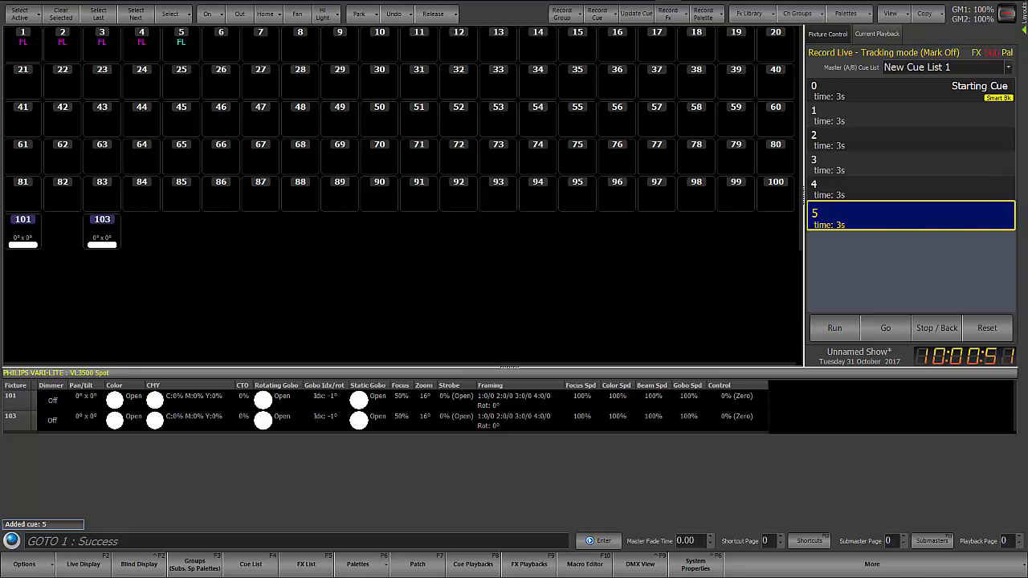
key(shift+F4)
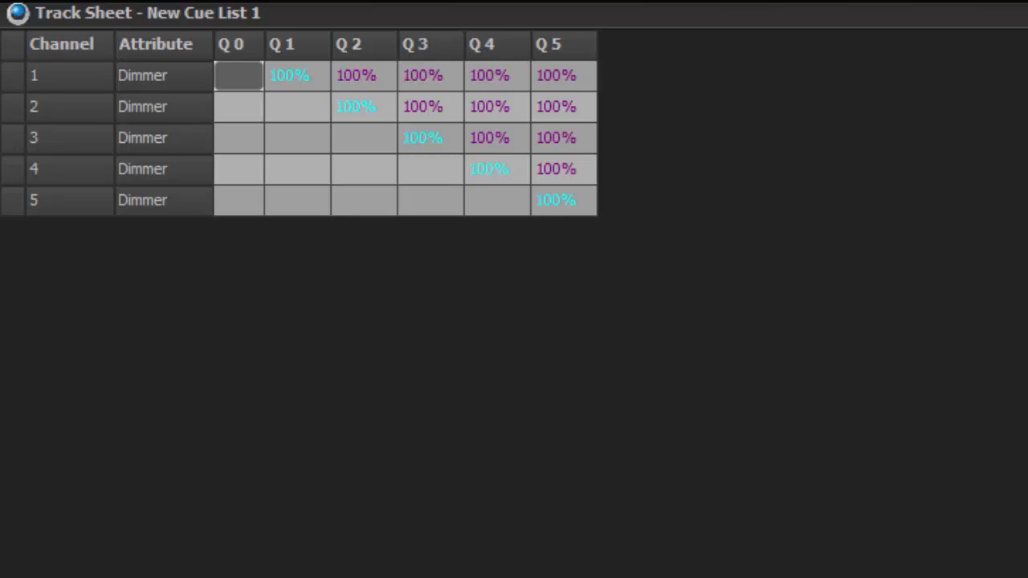
key(Escape)
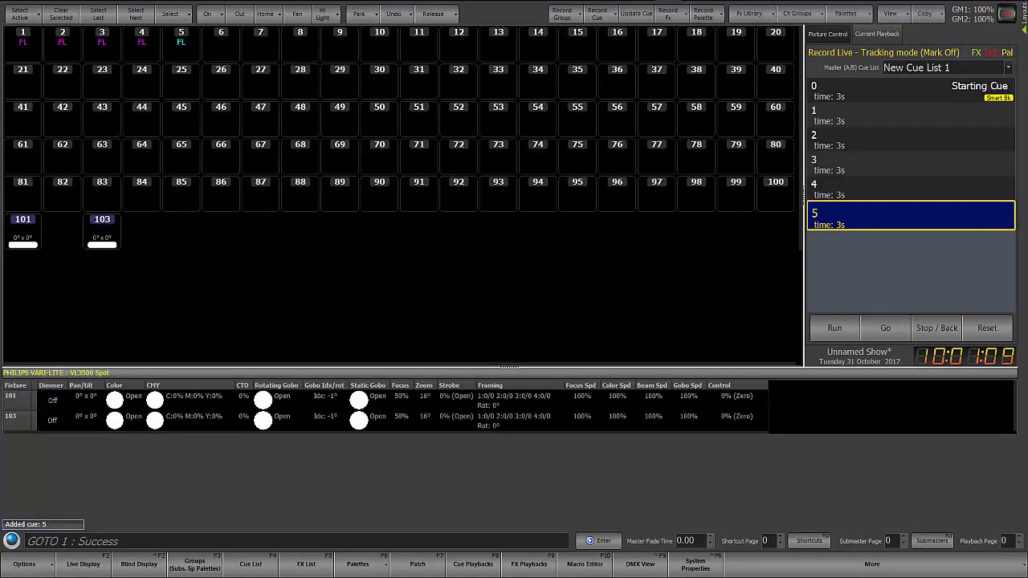
Step: Go to cue 1 and turn off tracking during playback in the cue list behavior of New Cue List 1
text(GOTO 1)
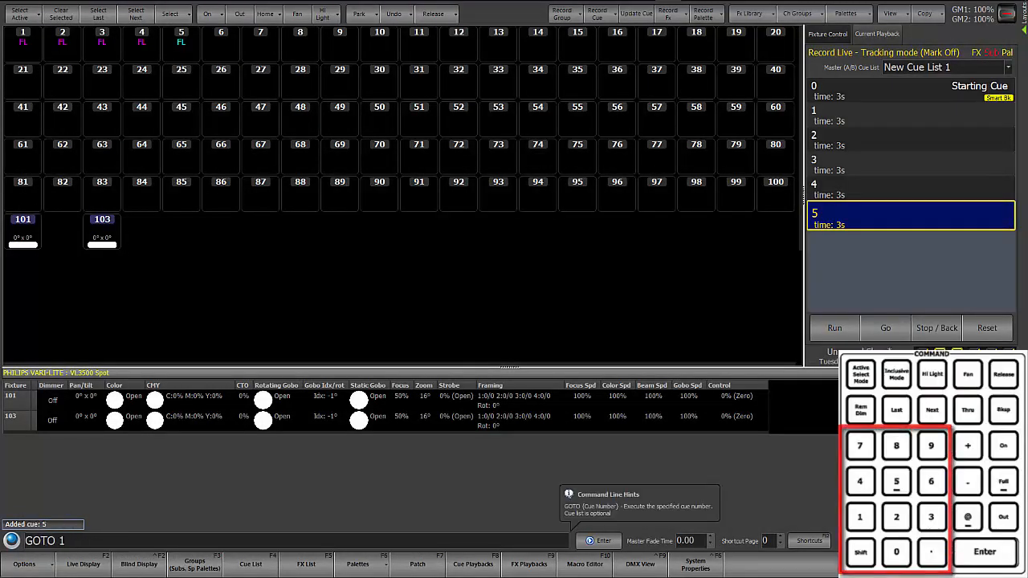
key(Return)
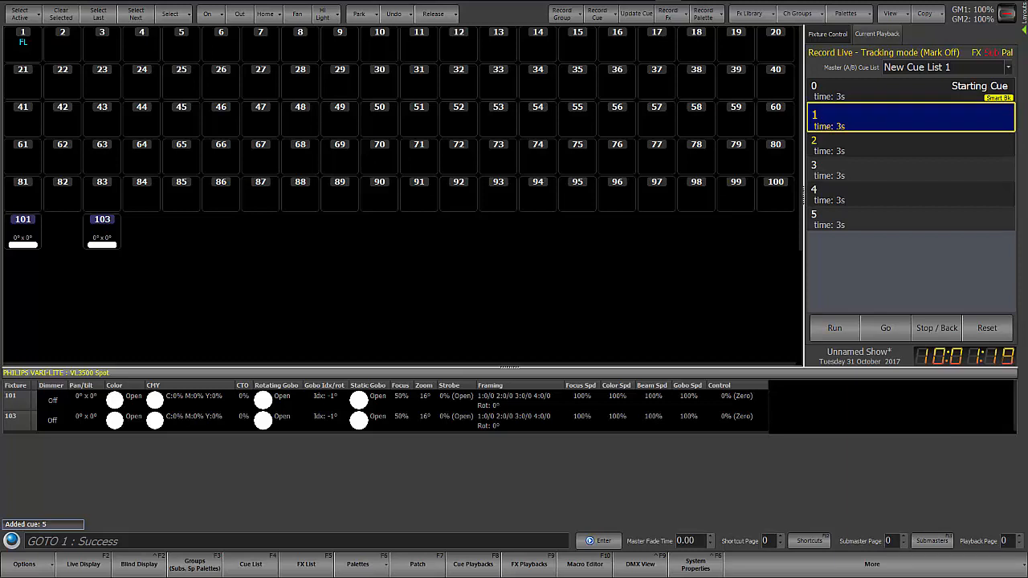
key(F4)
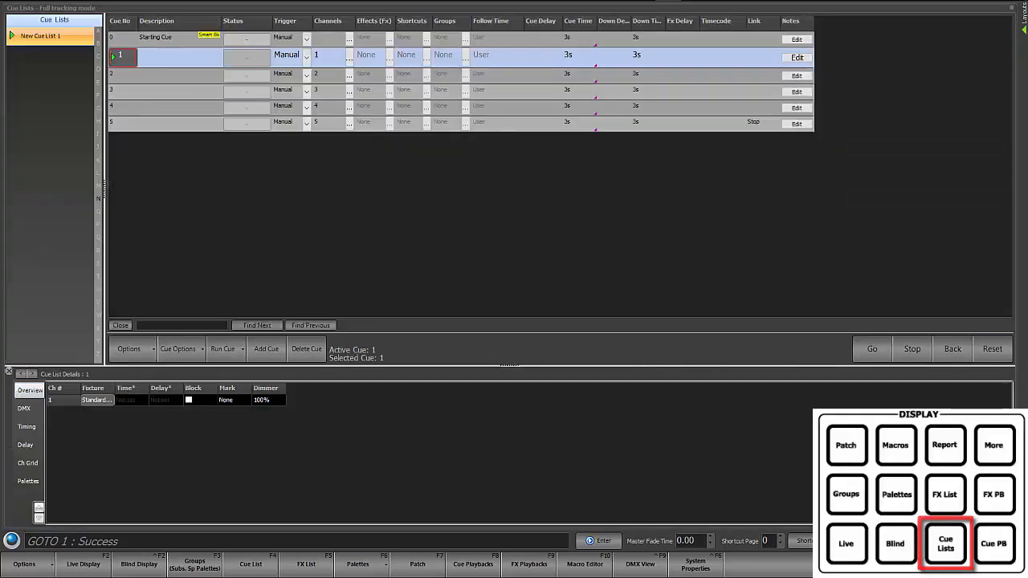
click(128, 349)
click(187, 121)
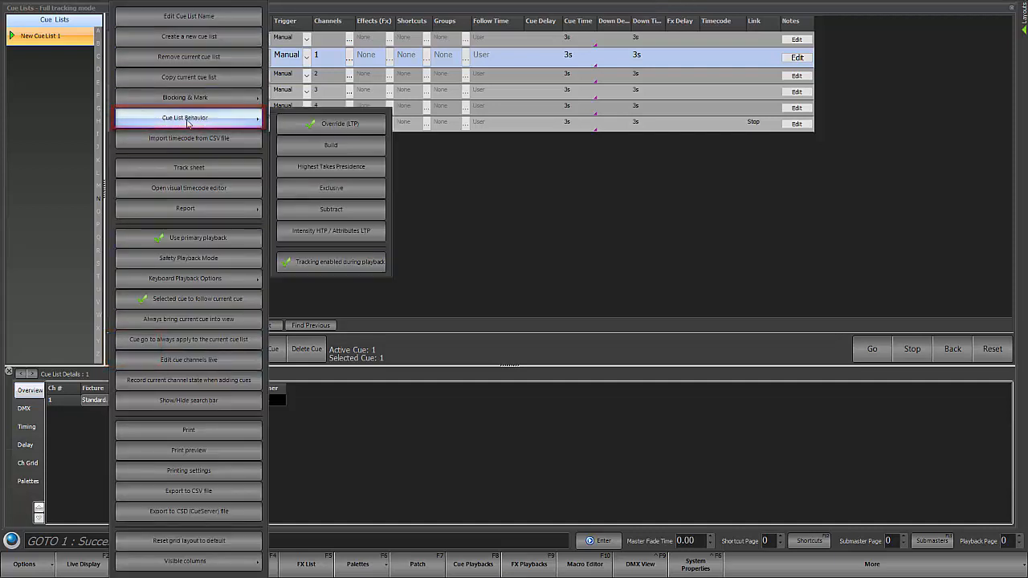
click(334, 267)
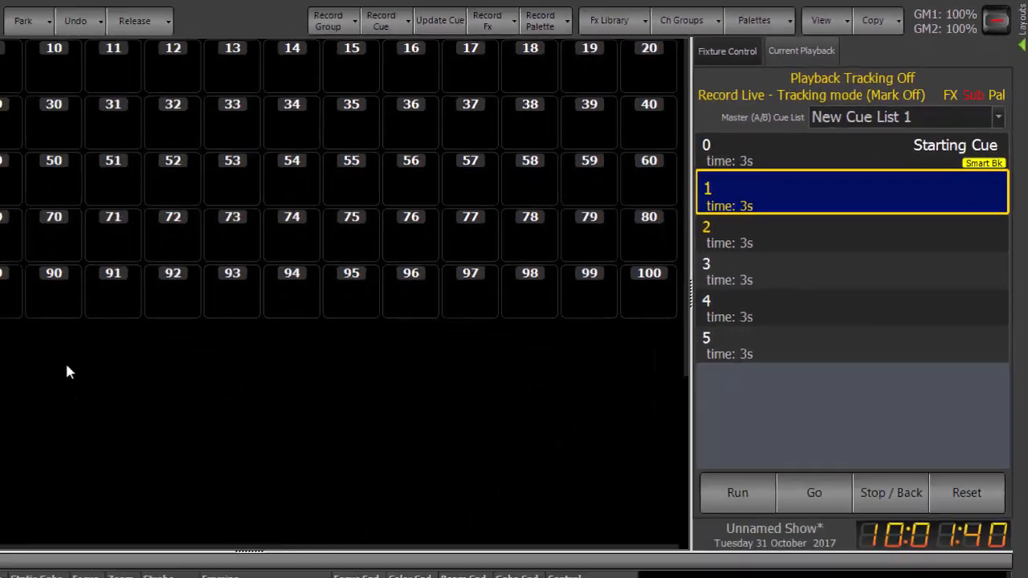
Step: Play back cues 2 through 5 in sequence with playback tracking off
key(F12)
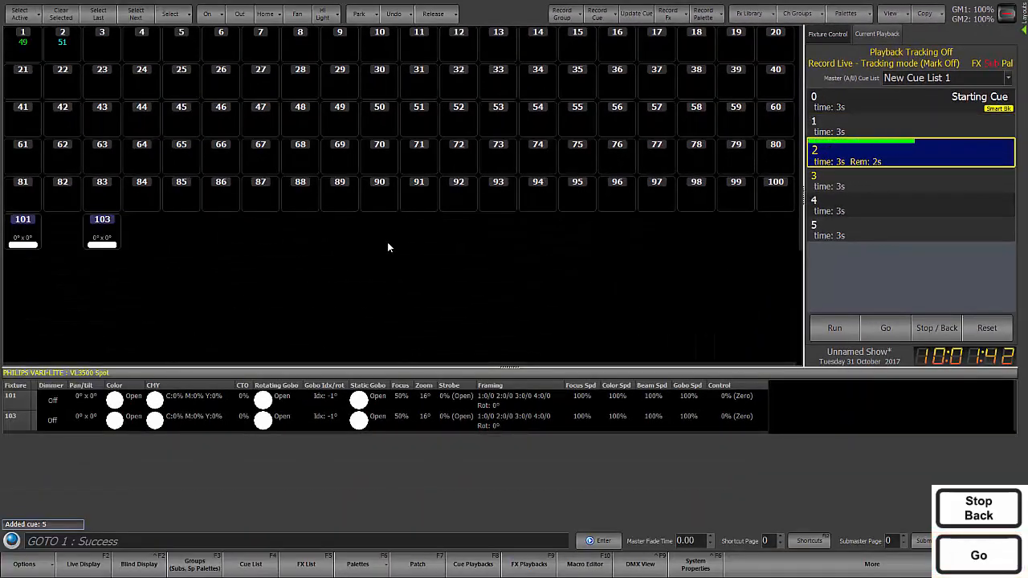
key(F12)
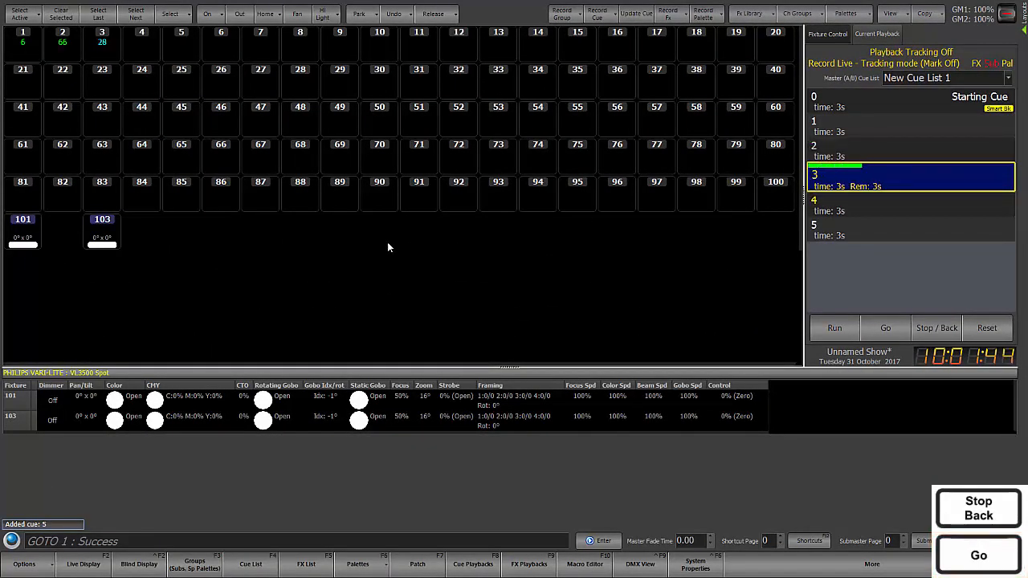
key(F12)
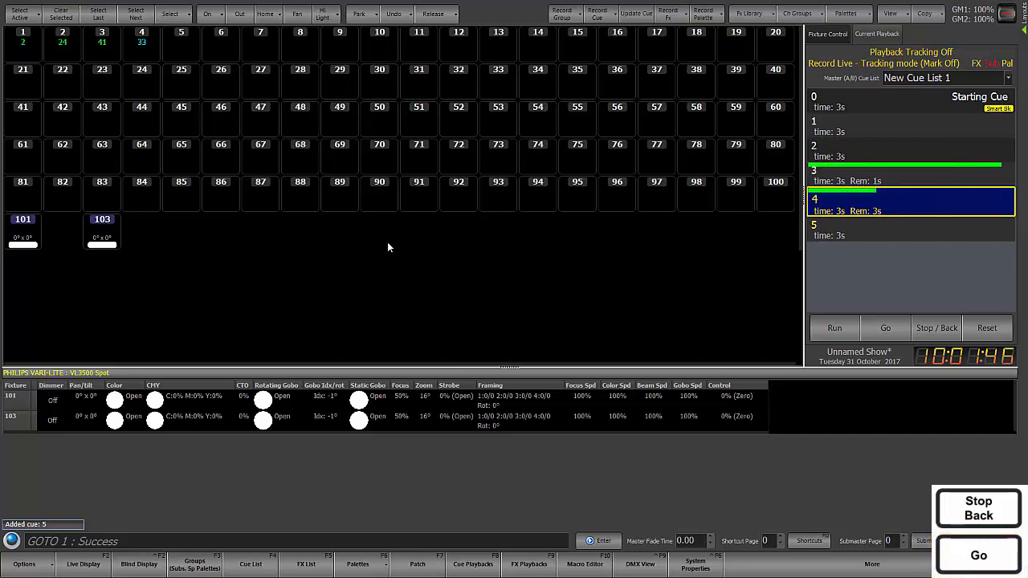
key(F12)
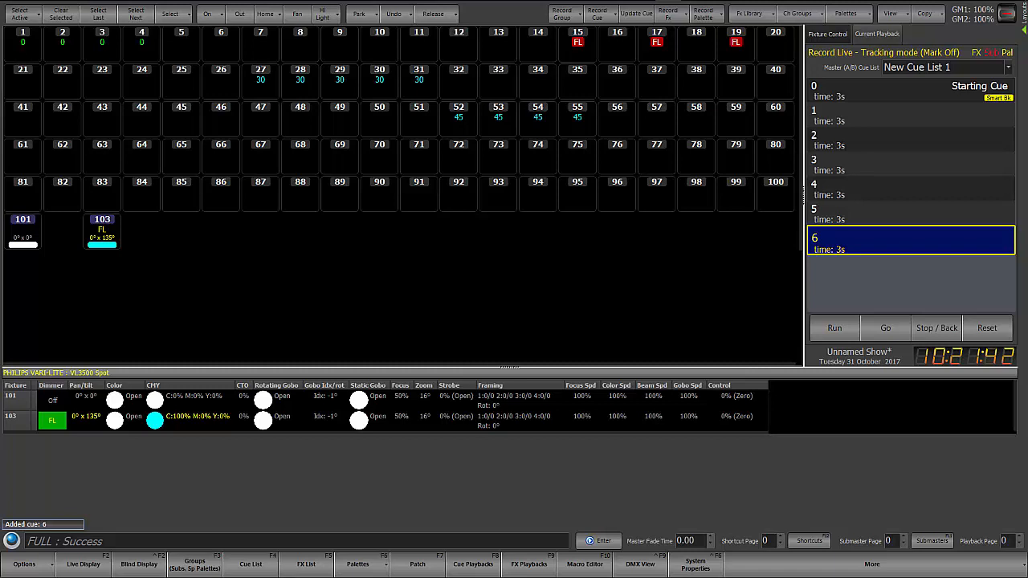
Step: Clear the selection of channels 15, 17 and 19 and include submasters in live recording
key(c)
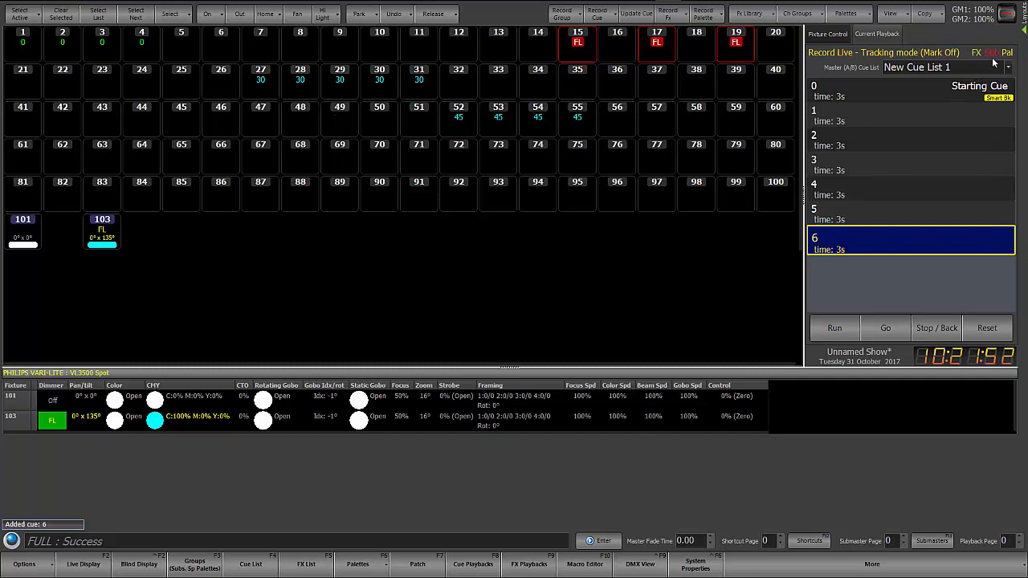
key(Escape)
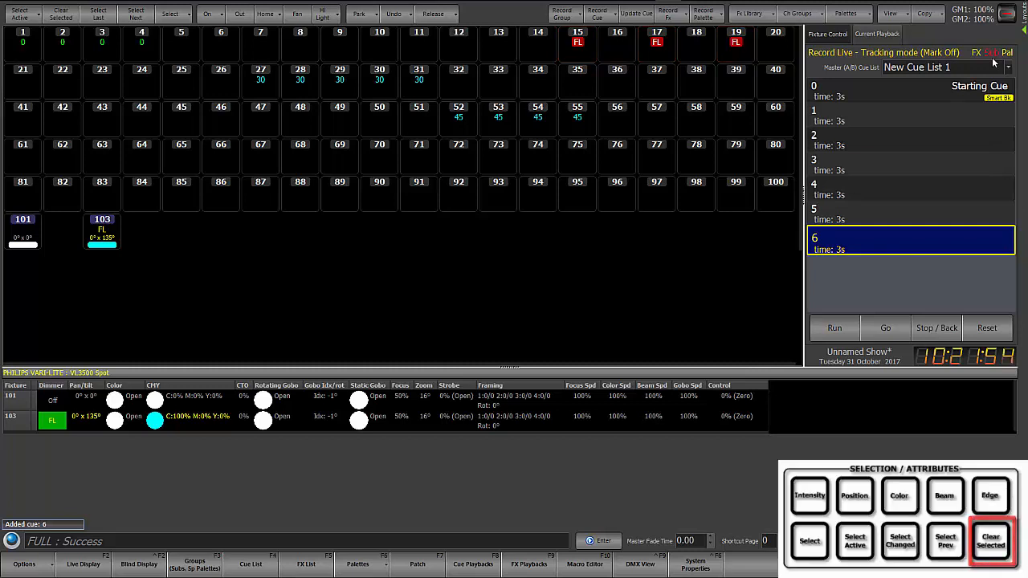
click(993, 53)
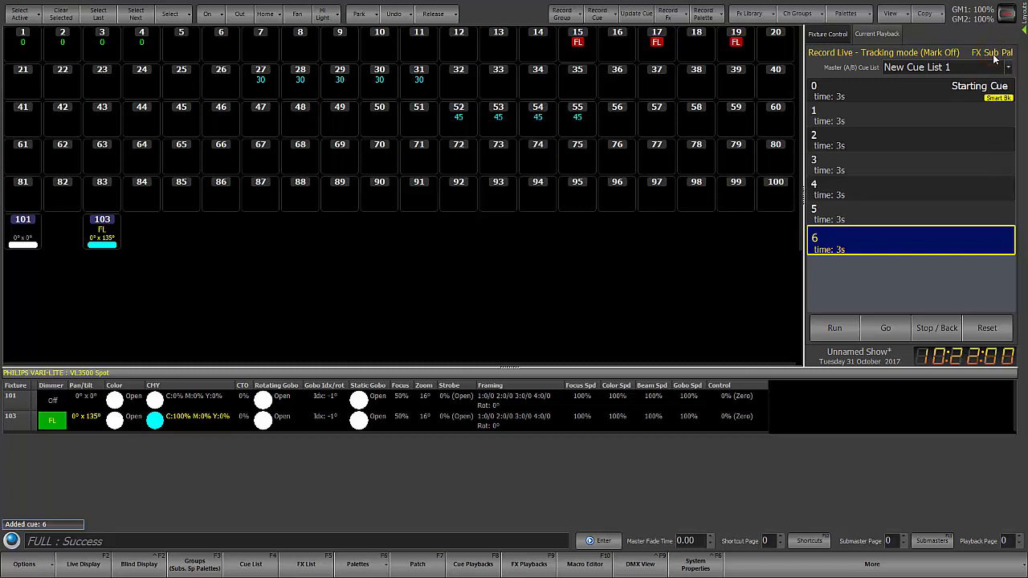
key(ctrl+a)
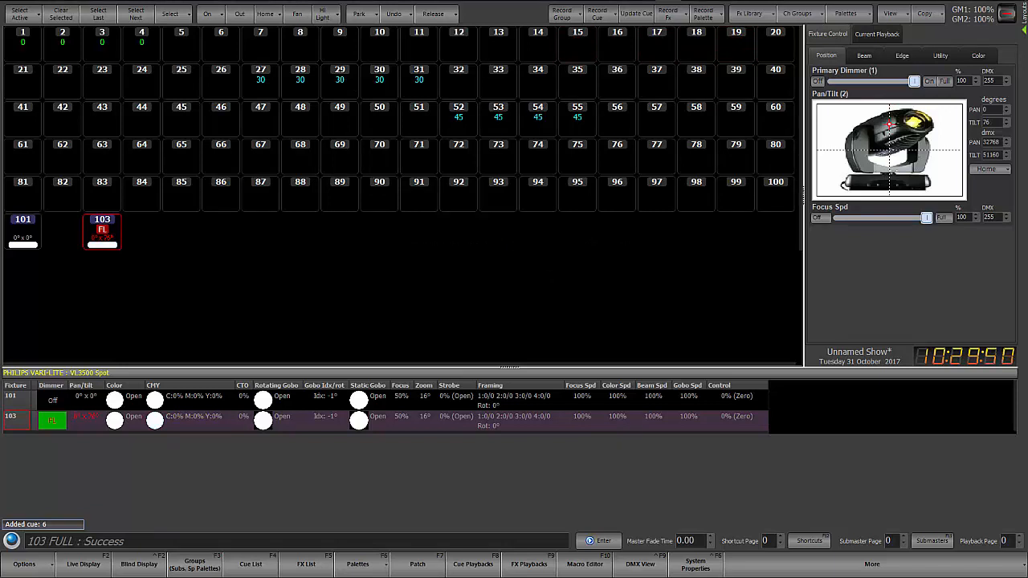
Step: Issue a record command limited to fixture 103's position attributes, and issue the Record Next command
key(r)
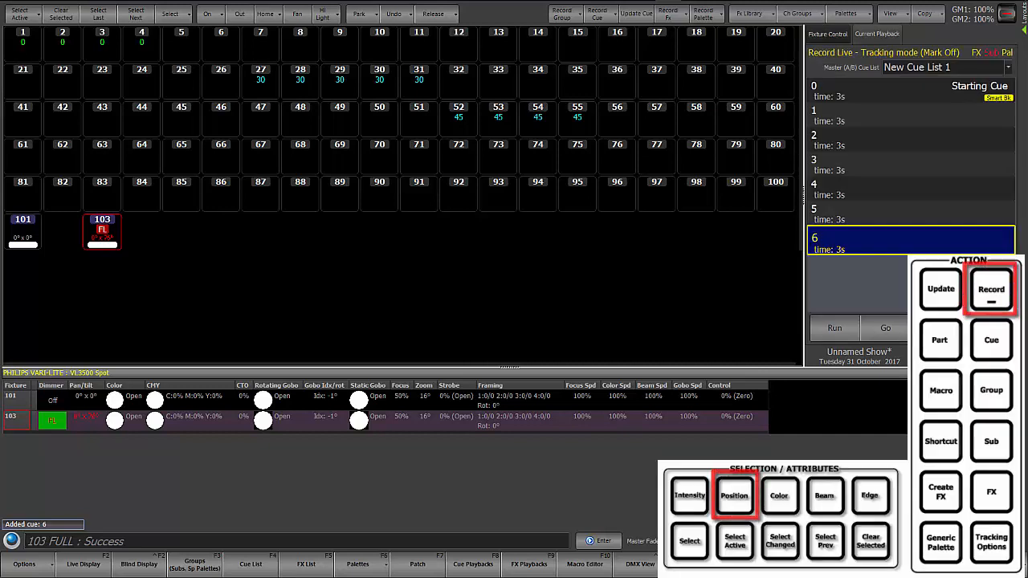
key(p)
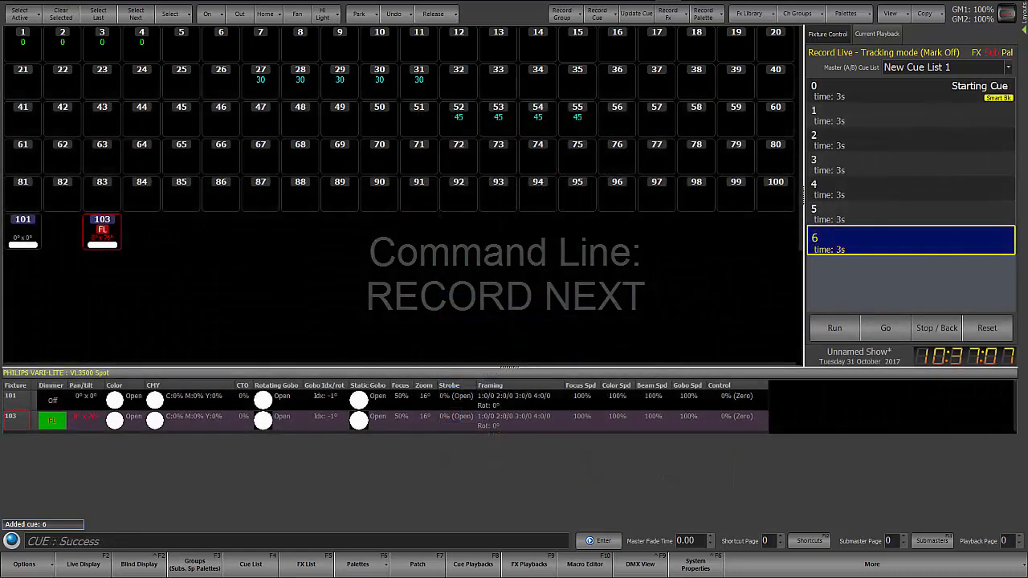
key(r)
key(n)
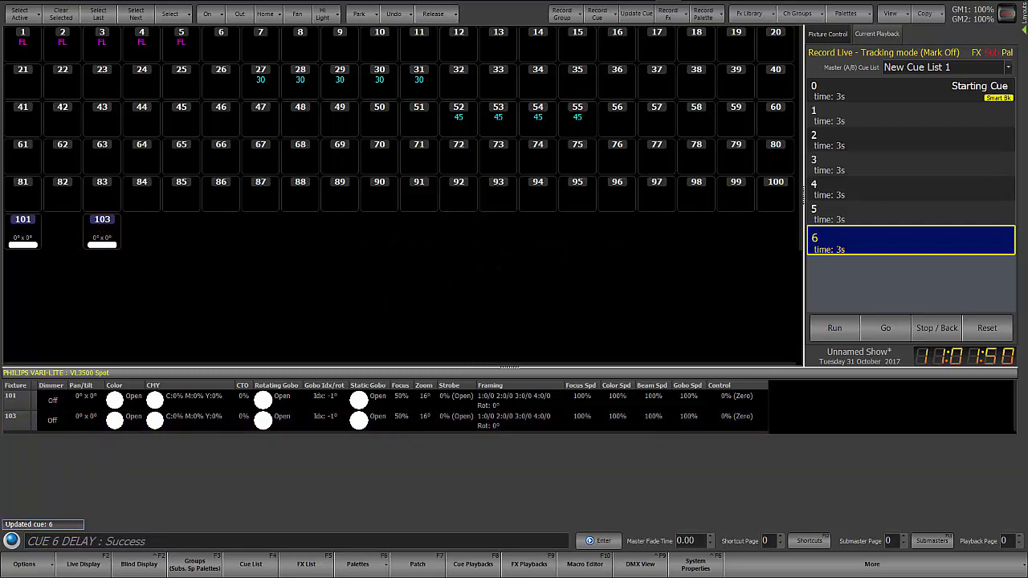
Step: Set cue 6's time to 8 seconds and reset it to the default time
text(t)
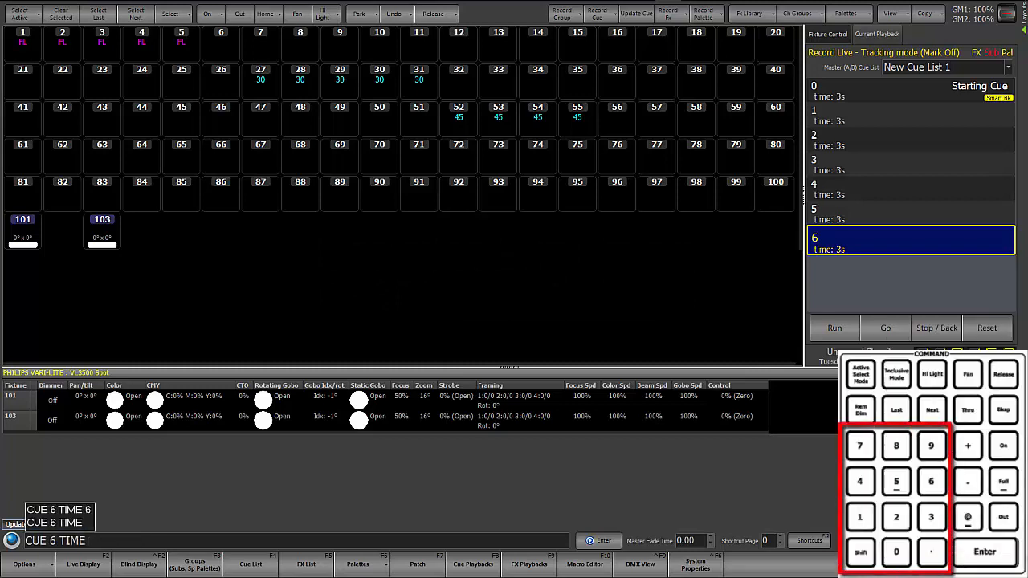
text(8)
key(Return)
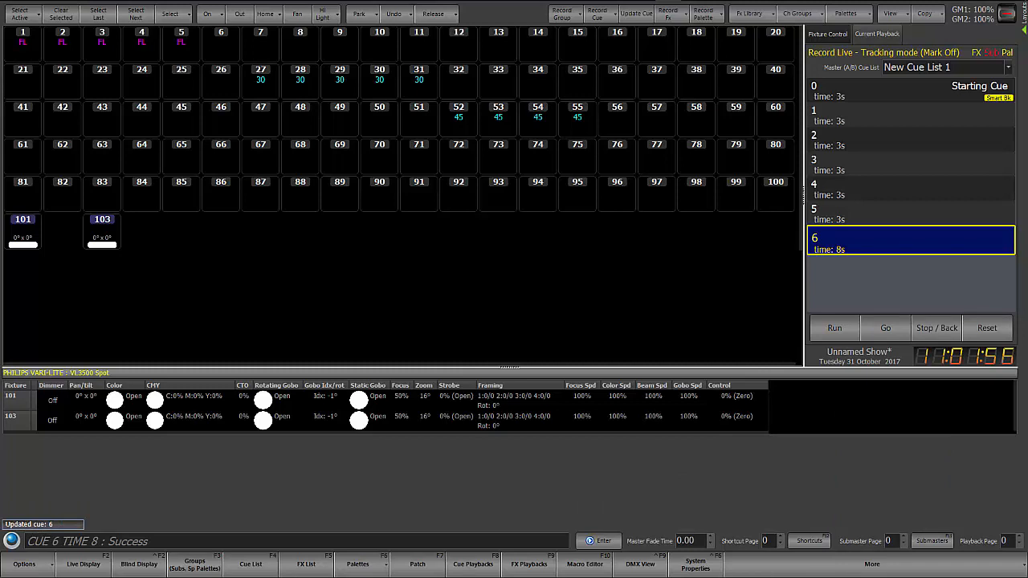
key(t)
key(Return)
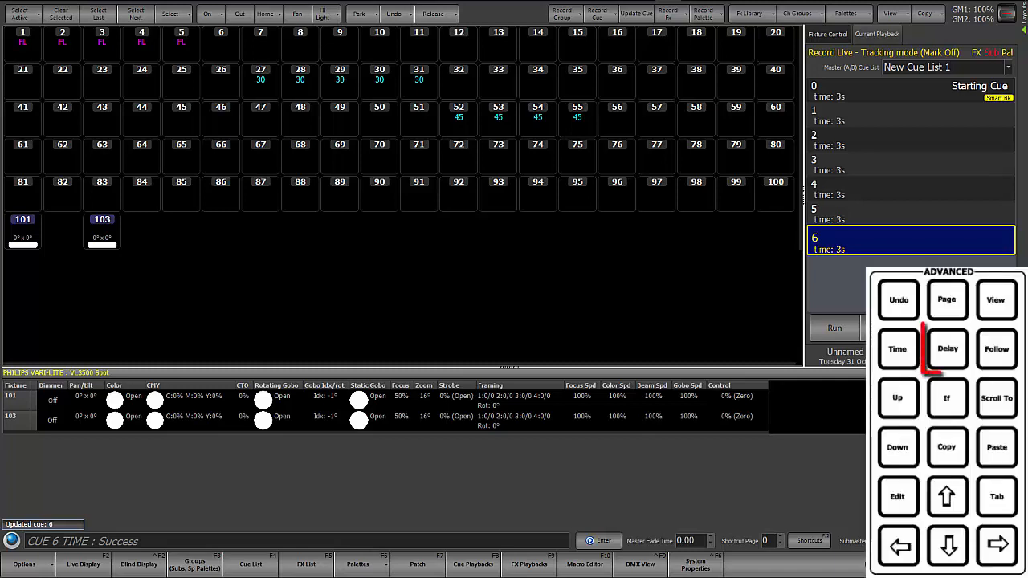
Step: Set cue 6's delay to 3 seconds and remove the delay again
text(d3)
key(Return)
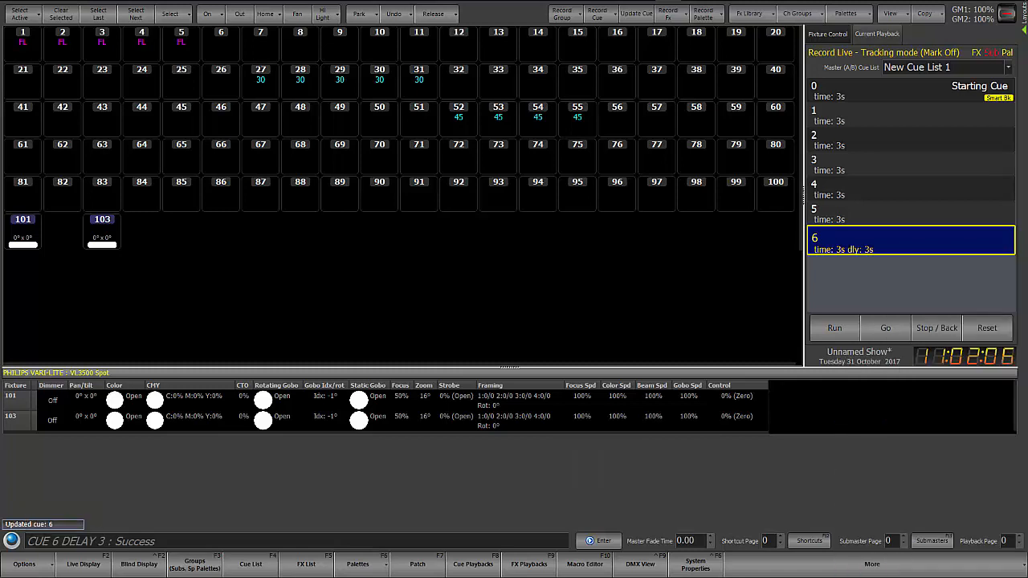
key(d)
key(Return)
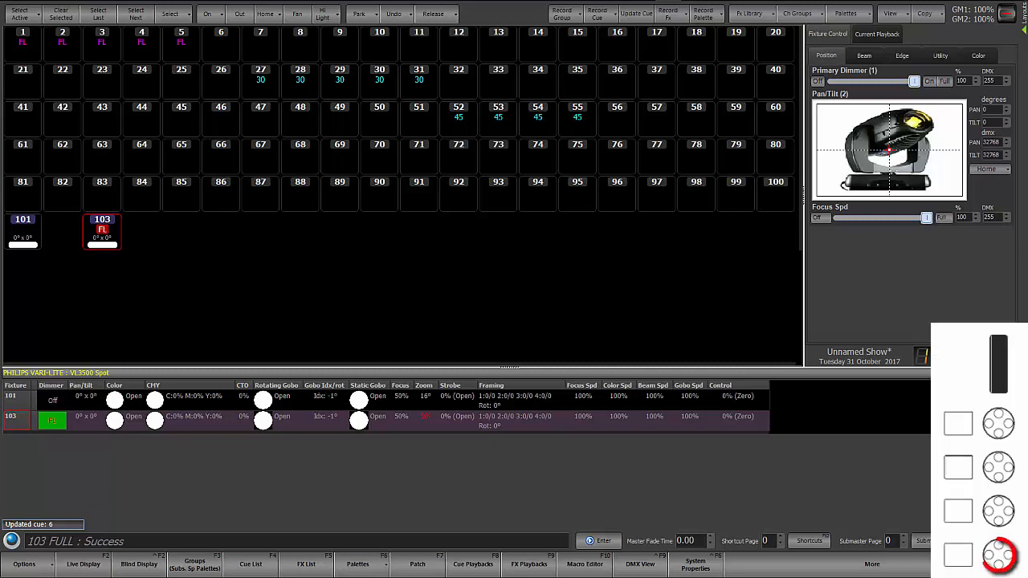
Step: Set a time of 0 on the zoom attribute of fixture 103
text(103 Zoom @)
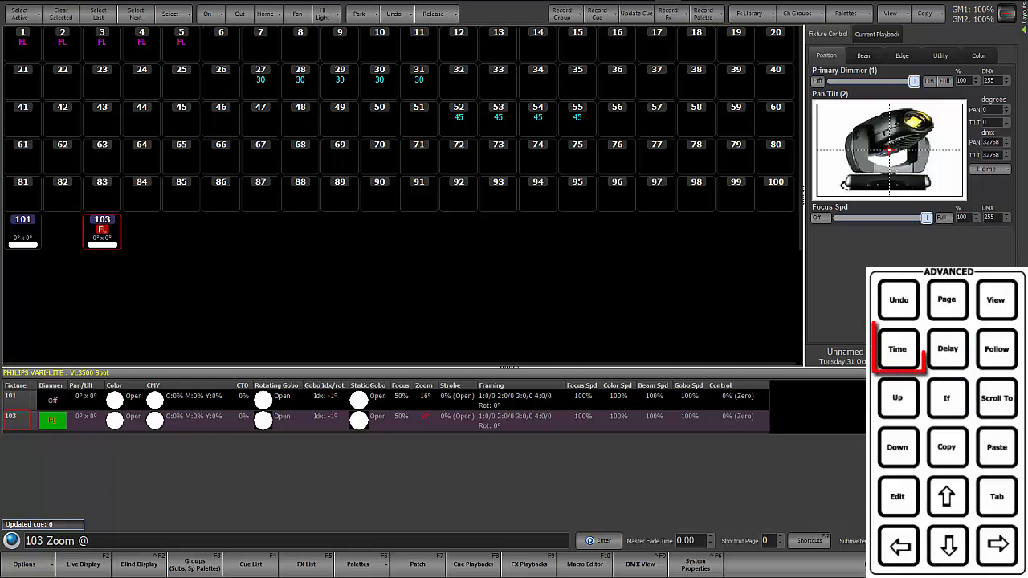
text(t0)
key(Return)
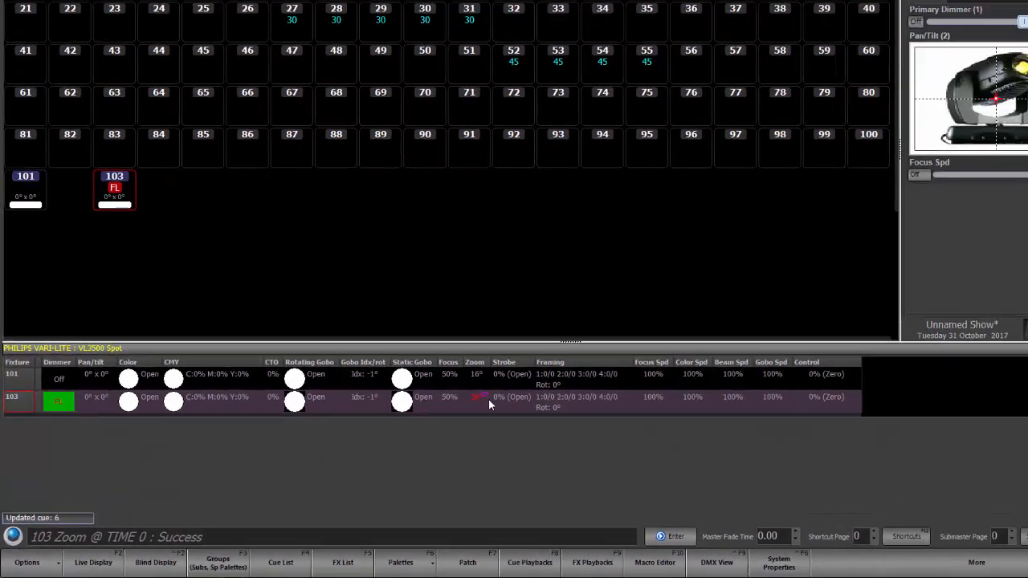
Step: Record the current look as cue 7 and view the attribute timings before returning to the live levels
key(r)
key(r)
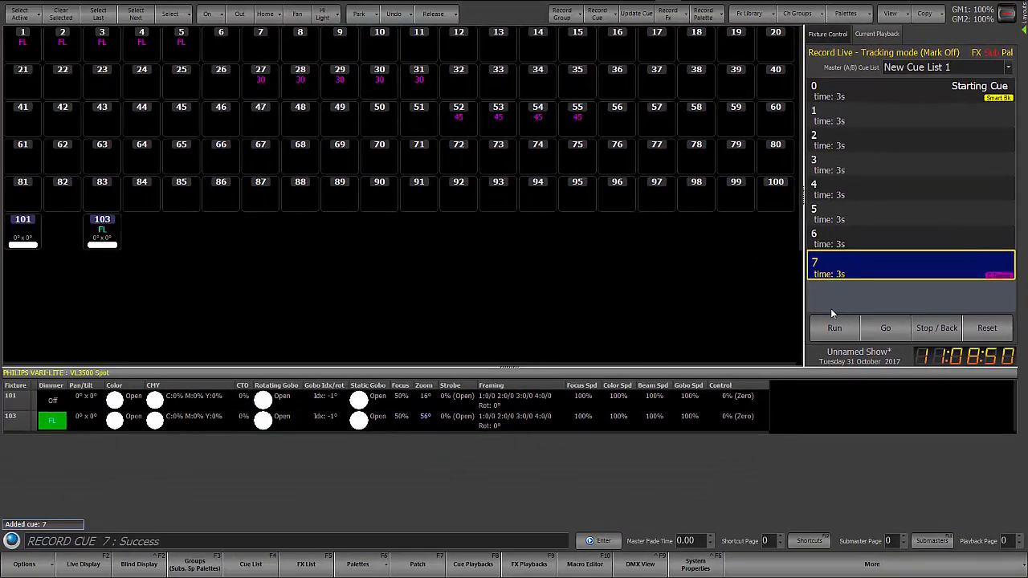
key(shift+F2)
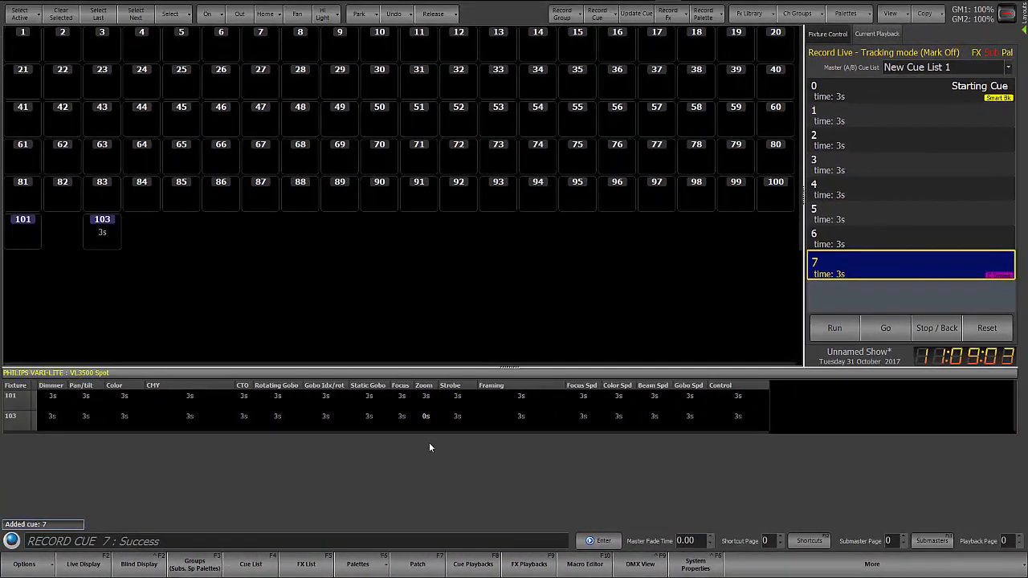
key(F2)
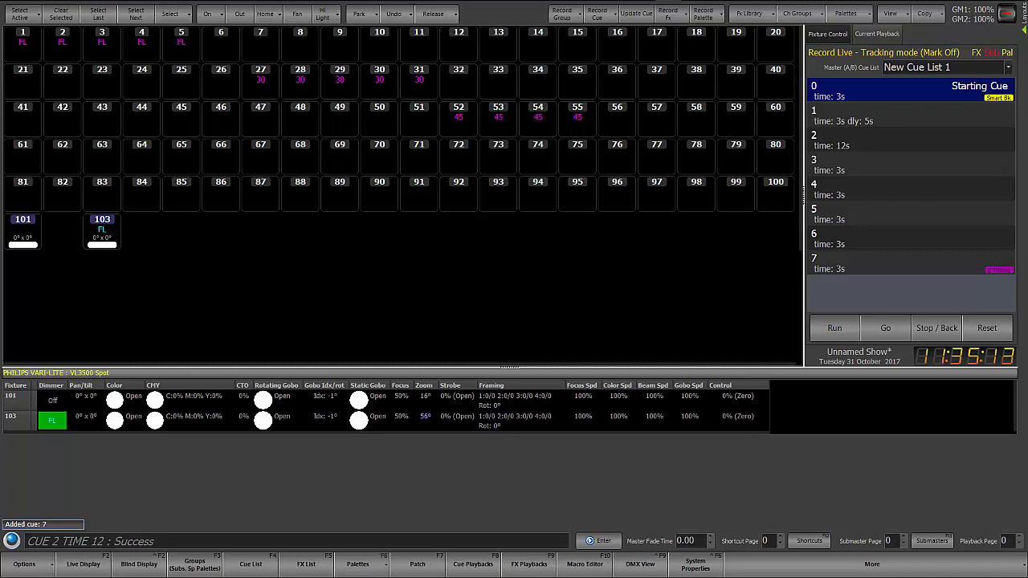
Step: Undo the most recent cue property change with the Undo Cue Time/Delay/Follow/Text/Block command
click(898, 299)
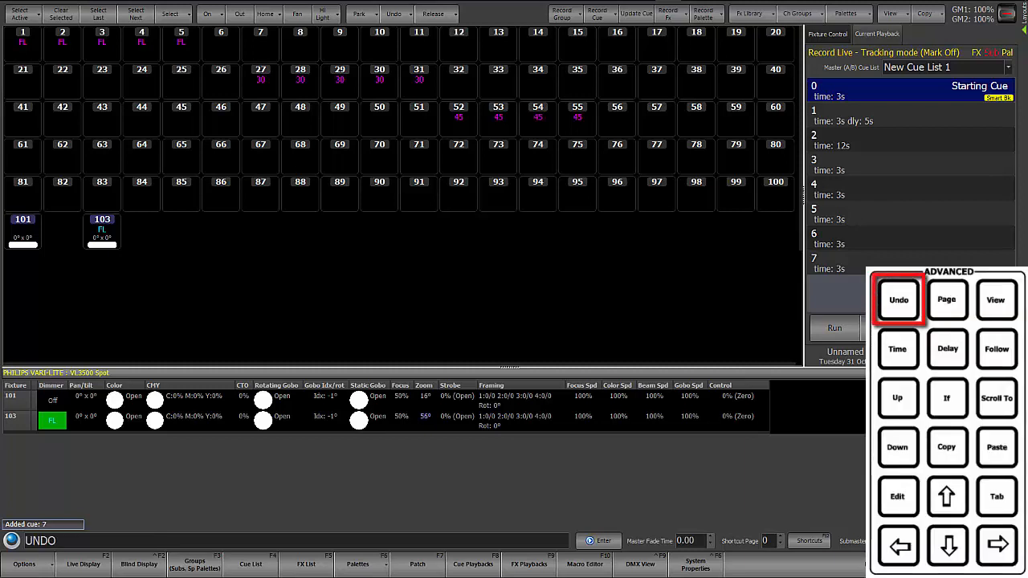
click(897, 349)
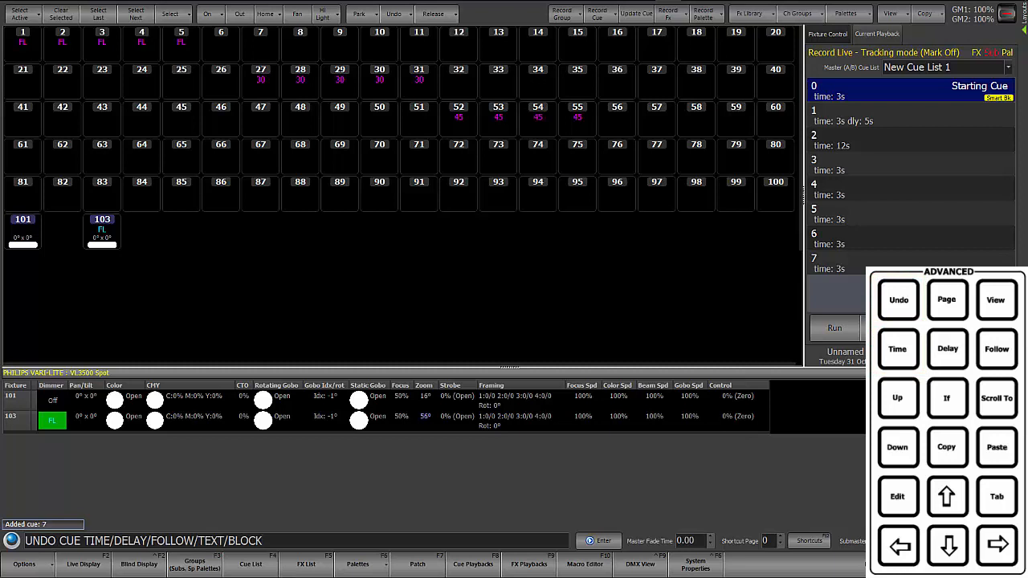
click(983, 541)
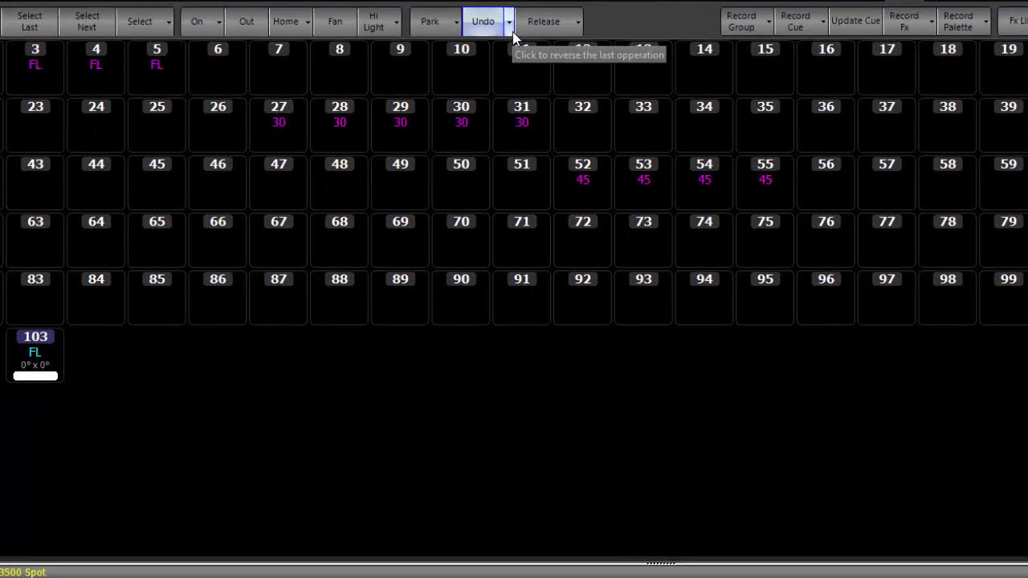
Step: Undo the latest time edit on cue 2 of New Cue List 1 from the cue properties undo history
click(510, 29)
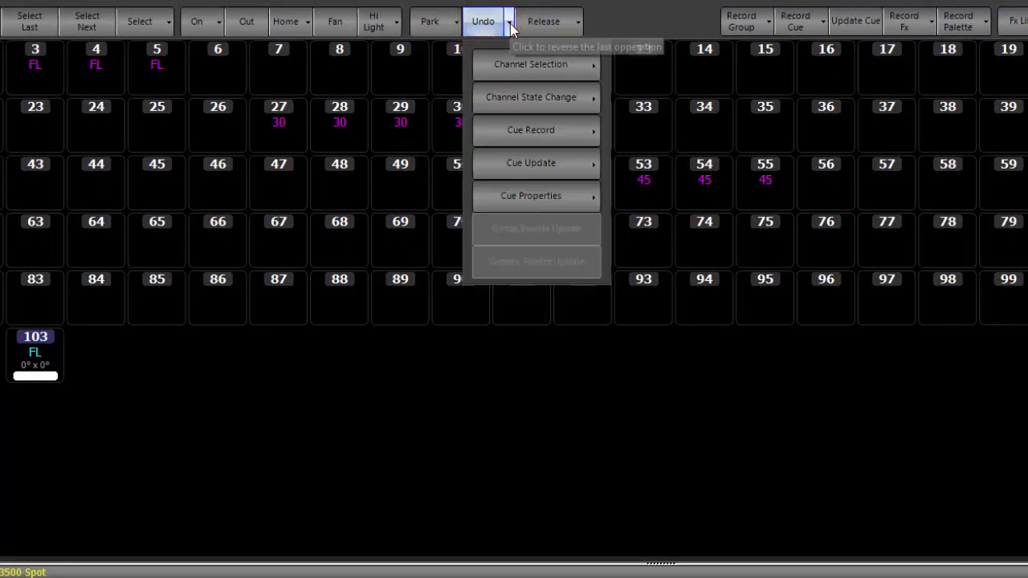
click(538, 200)
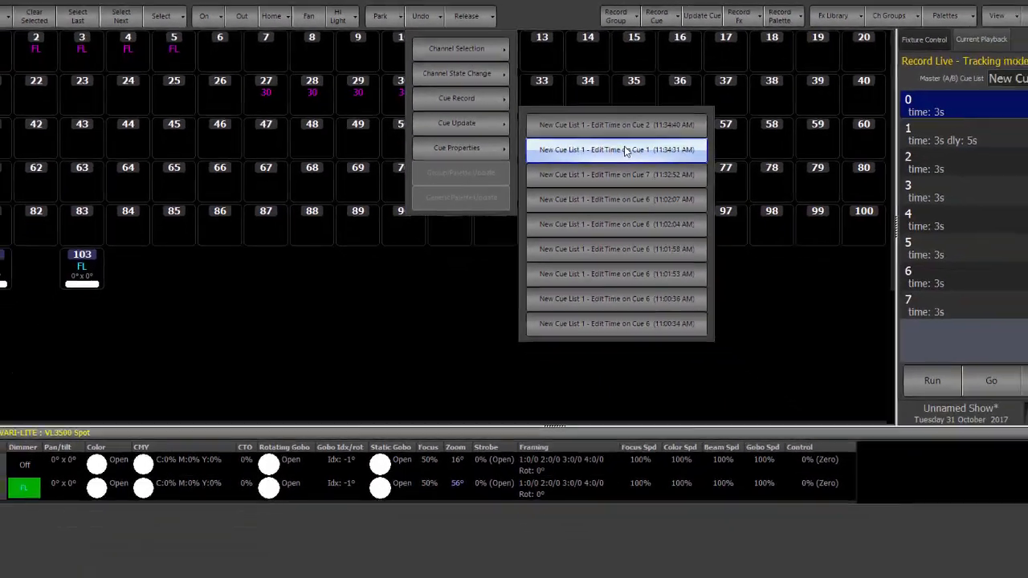
click(767, 168)
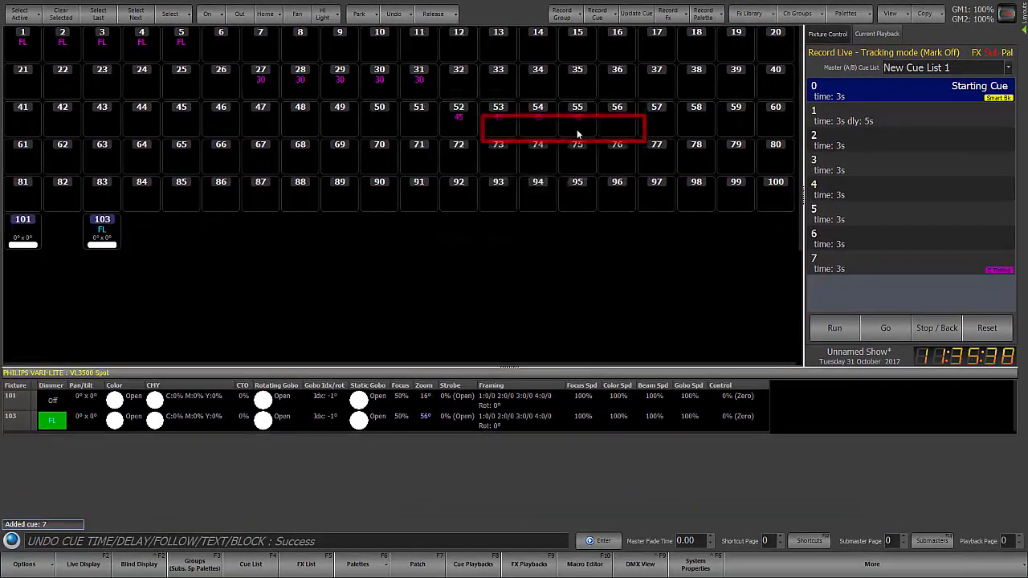